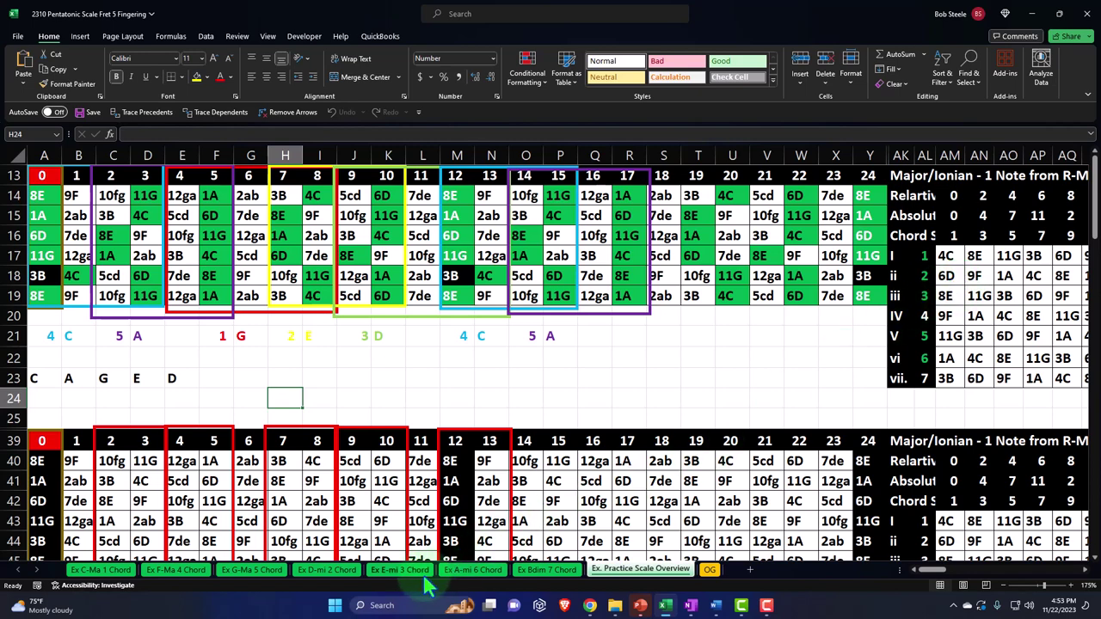
Switch to the OG sheet and scroll back to column A to show the fretboard grid.
{"action": "left_click", "coordinate": [710, 569]}
{"action": "left_click", "coordinate": [876, 485]}
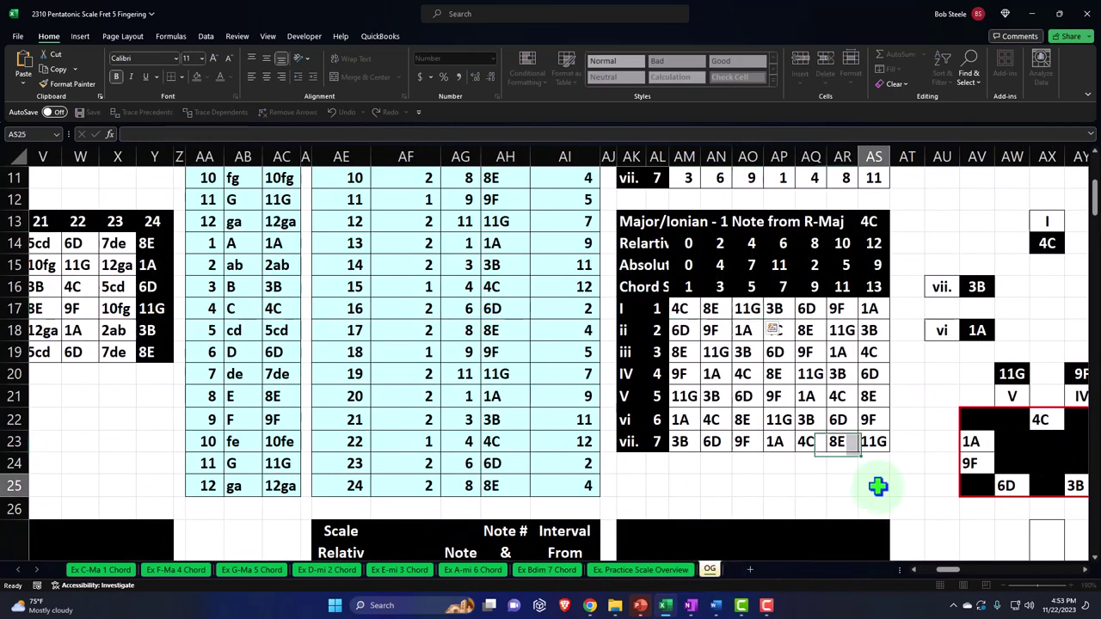
{"action": "left_click", "coordinate": [938, 570]}
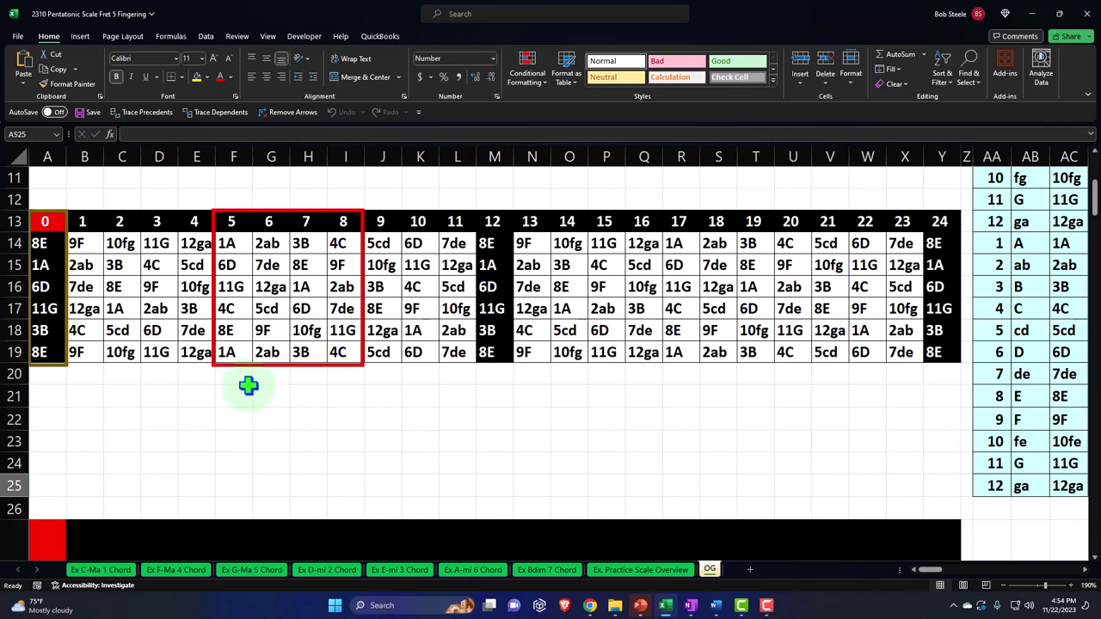
{"action": "scroll", "coordinate": [925, 572], "scroll_direction": "right", "scroll_amount": 6}
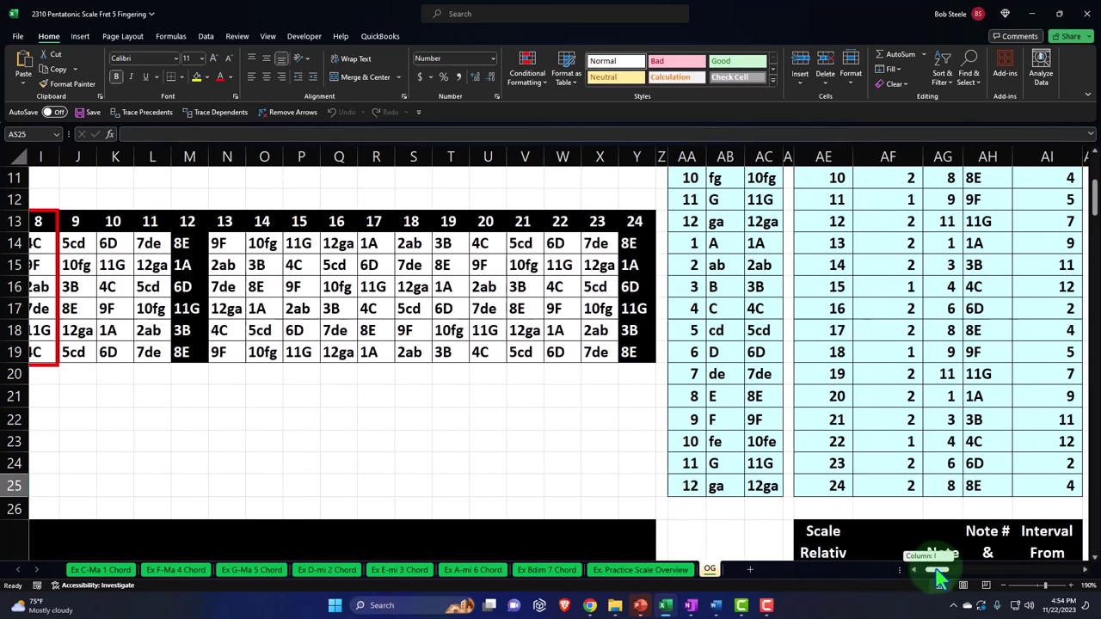
{"action": "scroll", "coordinate": [658, 395], "scroll_direction": "up", "scroll_amount": 3}
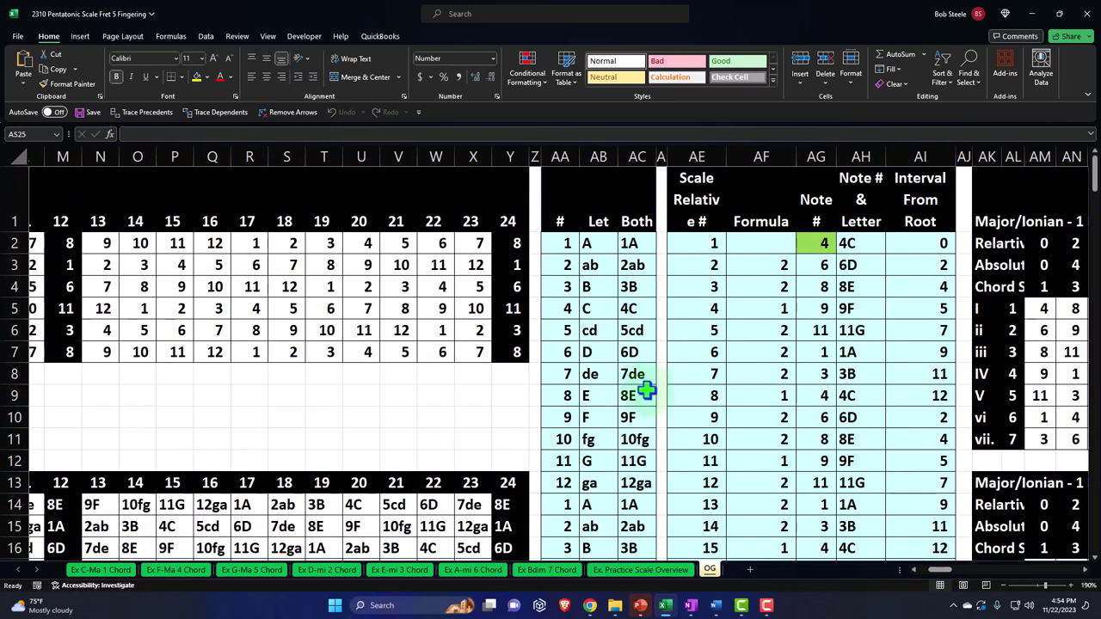
{"action": "left_click", "coordinate": [594, 245]}
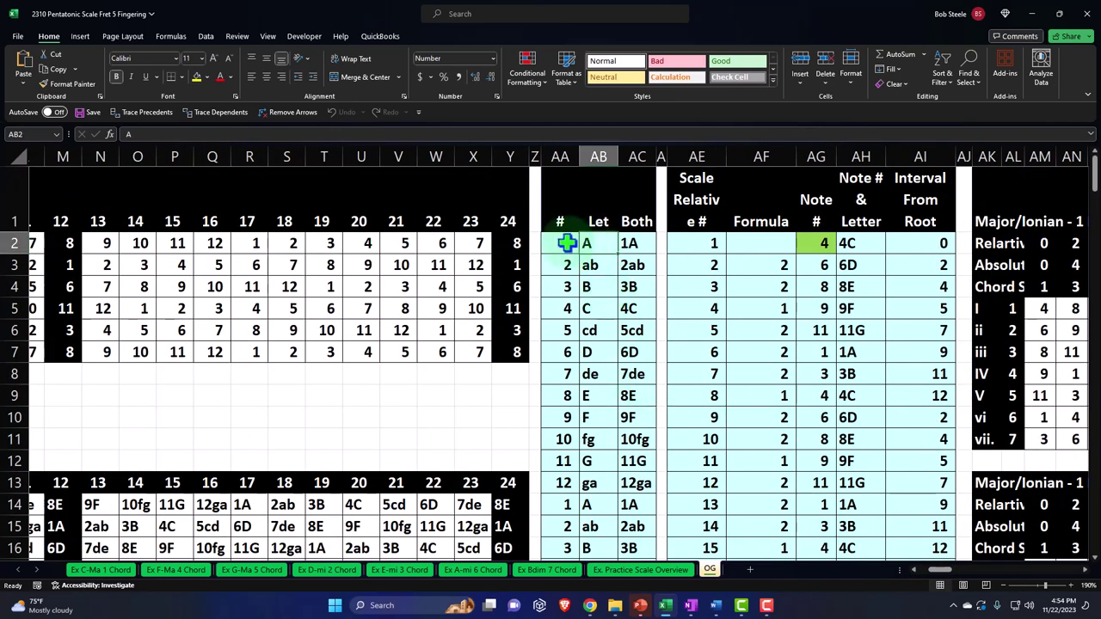
{"action": "left_click", "coordinate": [568, 244]}
{"action": "left_click", "coordinate": [633, 244]}
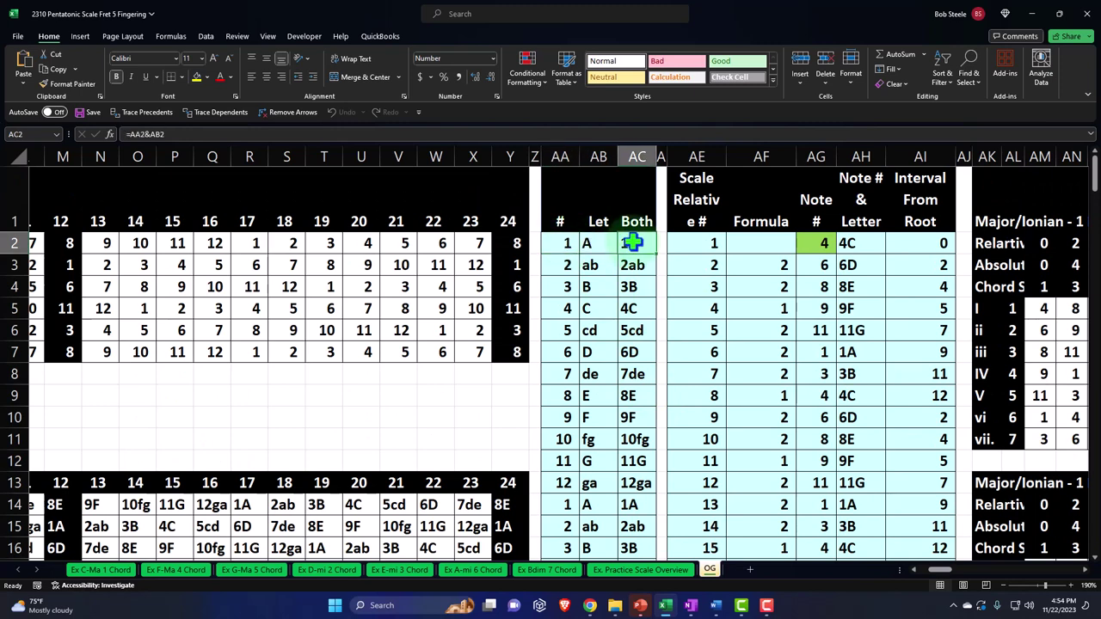
{"action": "key", "text": "Right"}
{"action": "key", "text": "Right"}
{"action": "key", "text": "Right"}
{"action": "key", "text": "Right"}
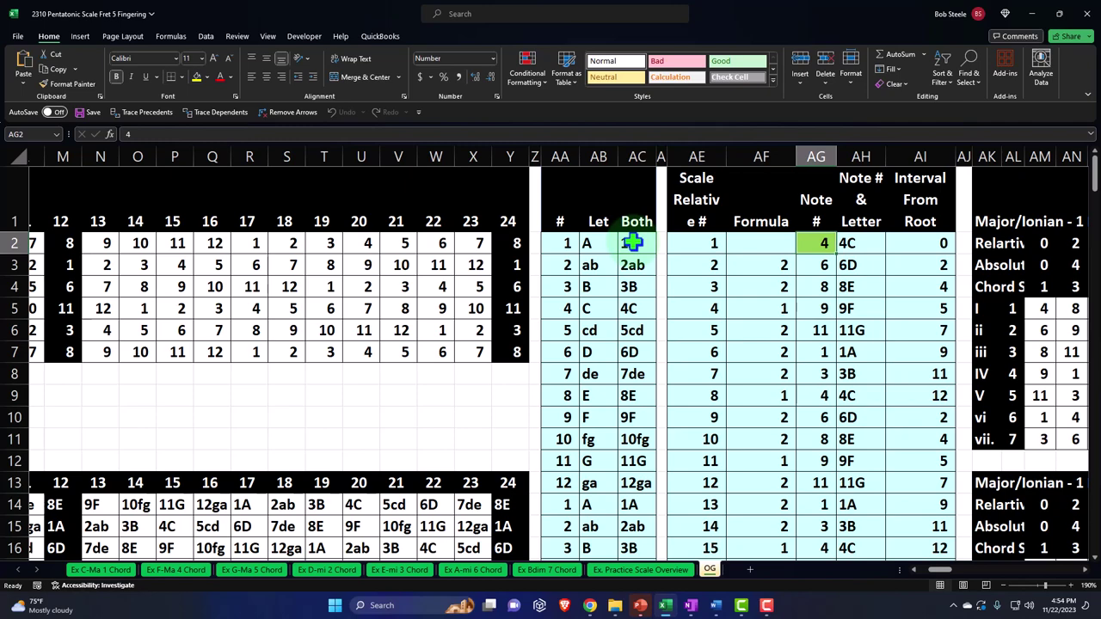
{"action": "key", "text": "Right"}
{"action": "key", "text": "Right"}
{"action": "key", "text": "Right"}
{"action": "key", "text": "Right"}
{"action": "key", "text": "Right"}
{"action": "key", "text": "Right"}
{"action": "key", "text": "Right"}
{"action": "key", "text": "Right"}
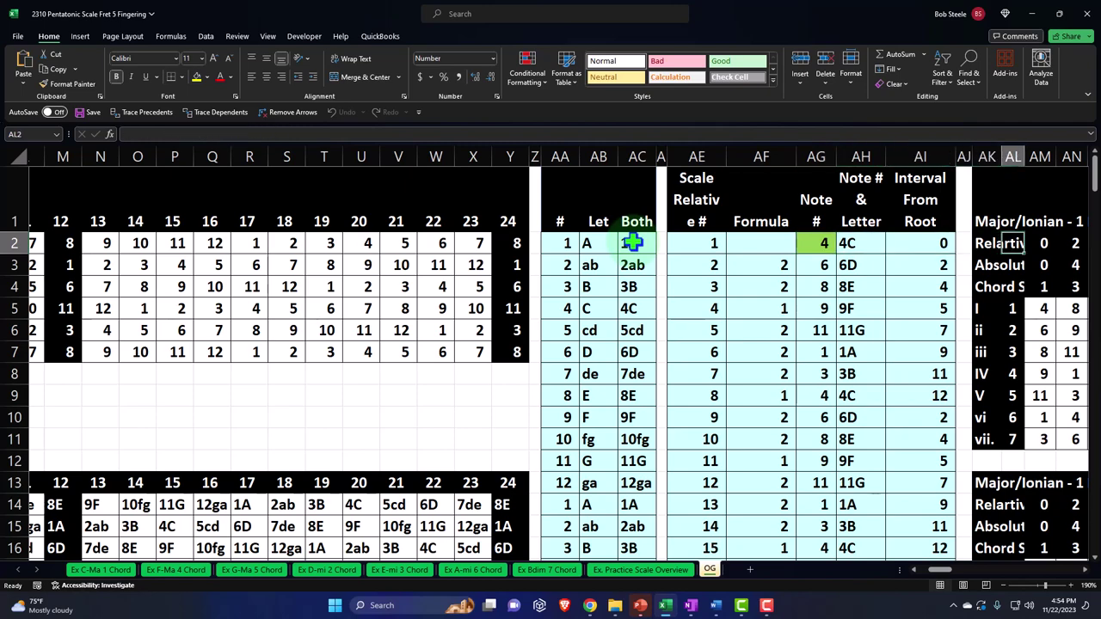
{"action": "key", "text": "Right"}
{"action": "key", "text": "Right"}
{"action": "key", "text": "Right"}
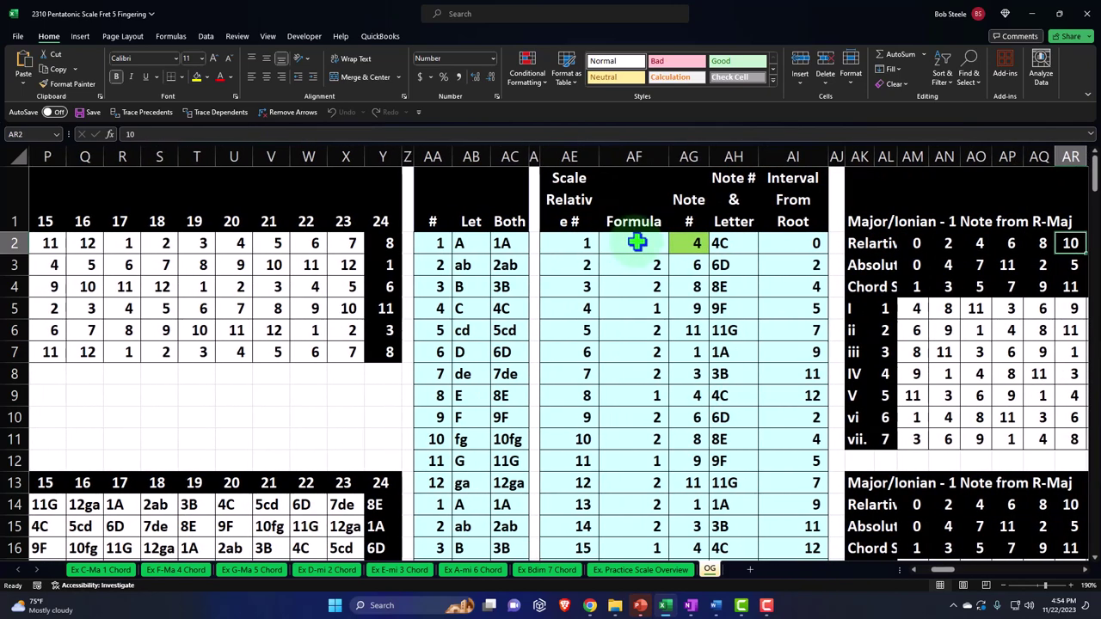
{"action": "scroll", "coordinate": [835, 346], "scroll_direction": "down", "scroll_amount": 3}
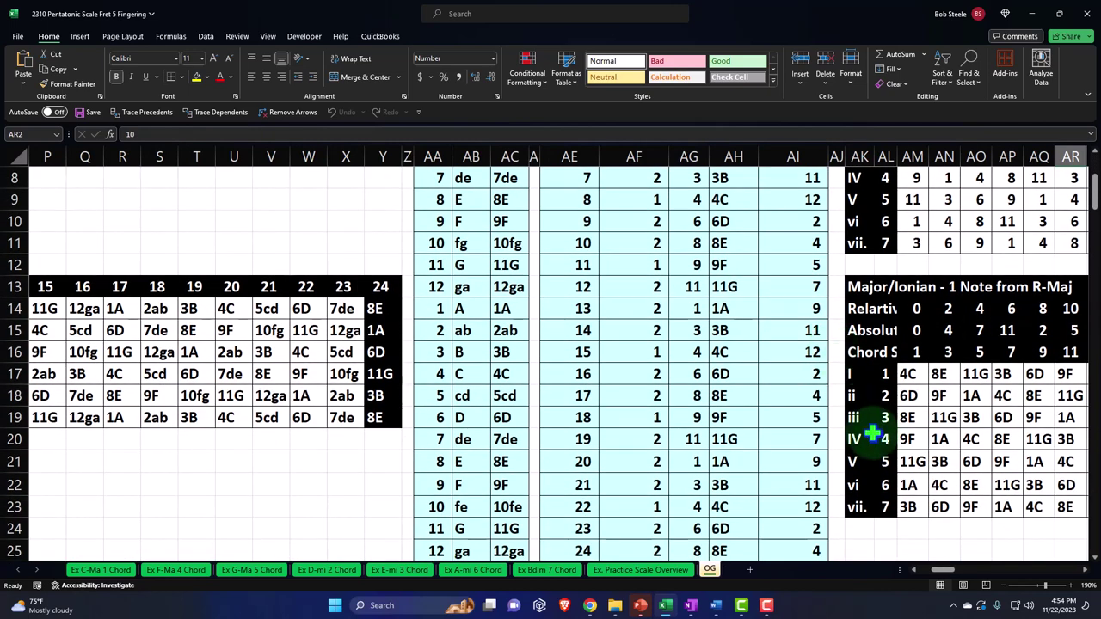
{"action": "scroll", "coordinate": [944, 570], "scroll_direction": "right", "scroll_amount": 5}
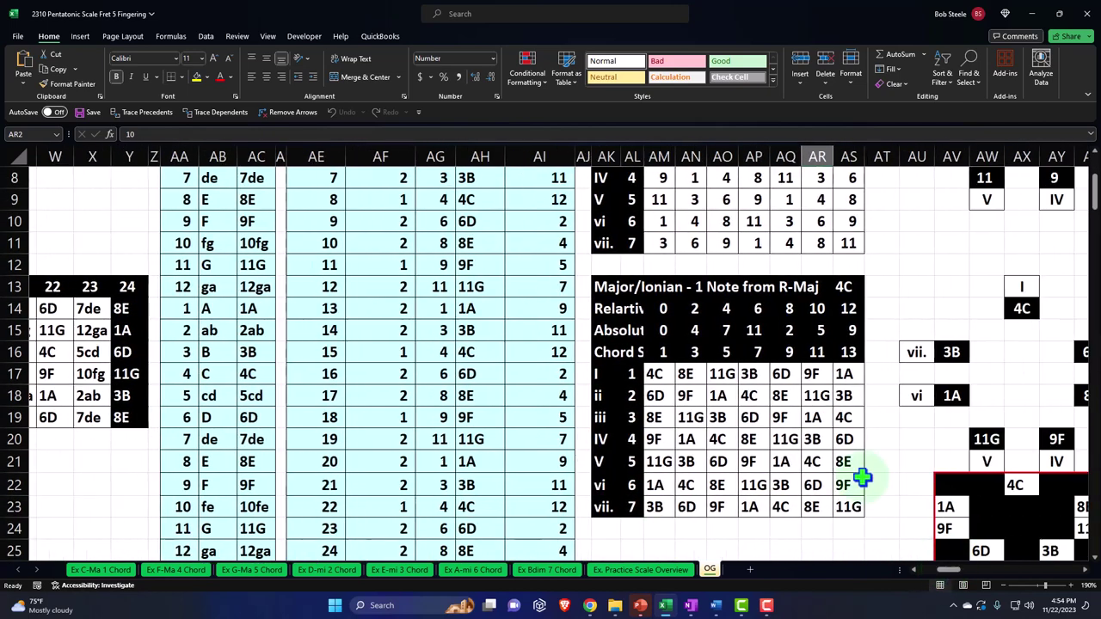
{"action": "left_click_drag", "start_coordinate": [658, 371], "coordinate": [660, 506]}
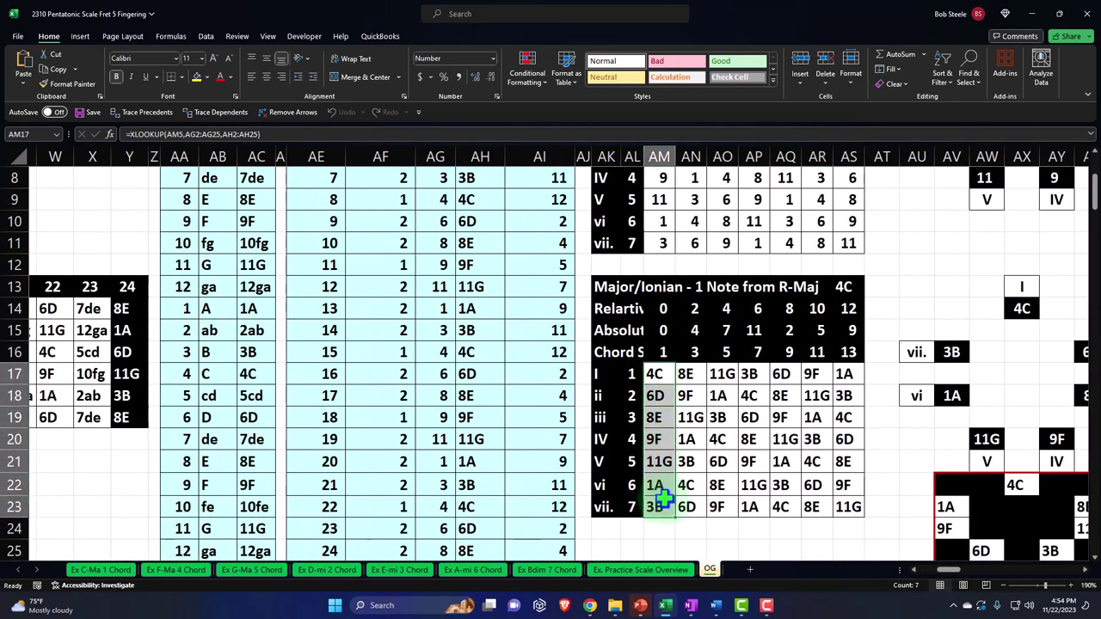
{"action": "left_click_drag", "start_coordinate": [669, 374], "coordinate": [714, 372]}
{"action": "left_click_drag", "start_coordinate": [662, 308], "coordinate": [847, 352]}
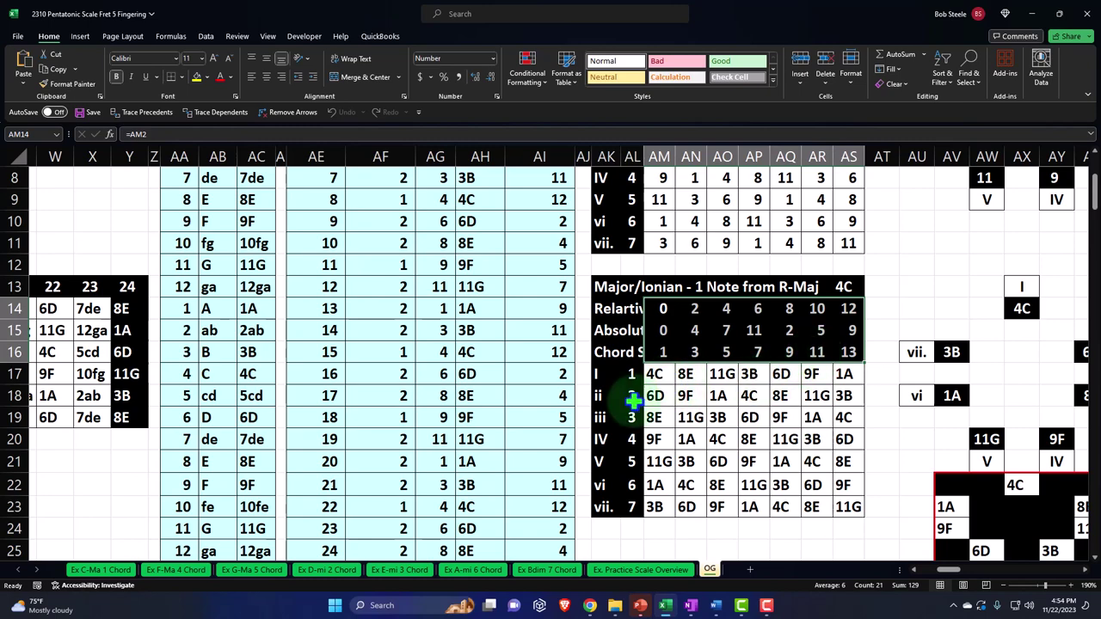
Open Ex C-Ma 1 Chord and select the fret grid A13:D19 and intervals AM16:AN16.
{"action": "left_click", "coordinate": [103, 571]}
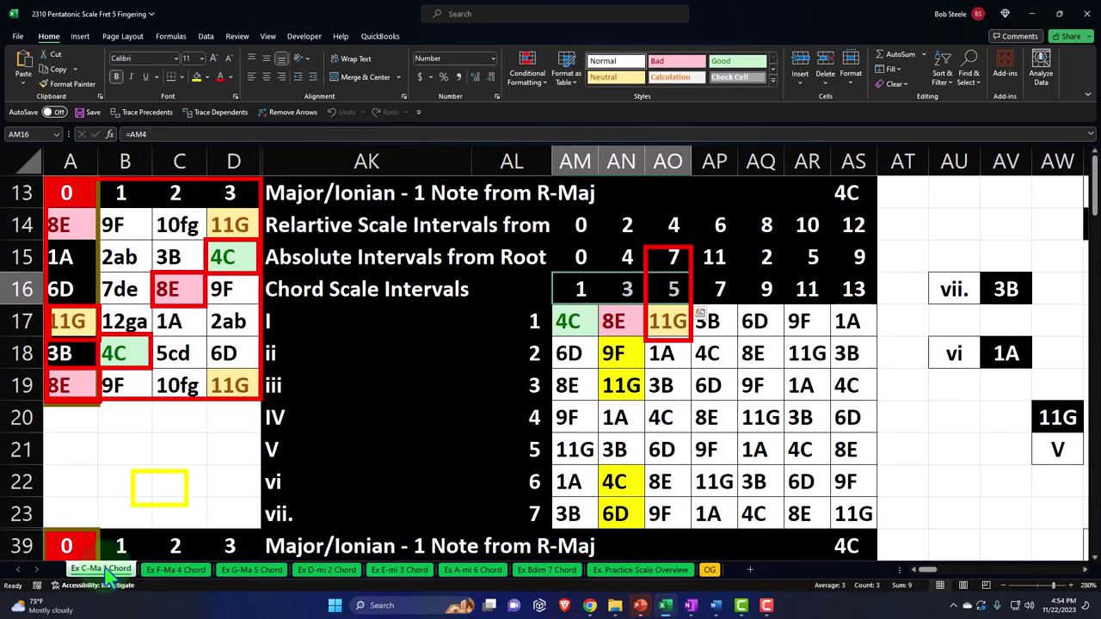
{"action": "left_click_drag", "start_coordinate": [62, 192], "coordinate": [222, 379]}
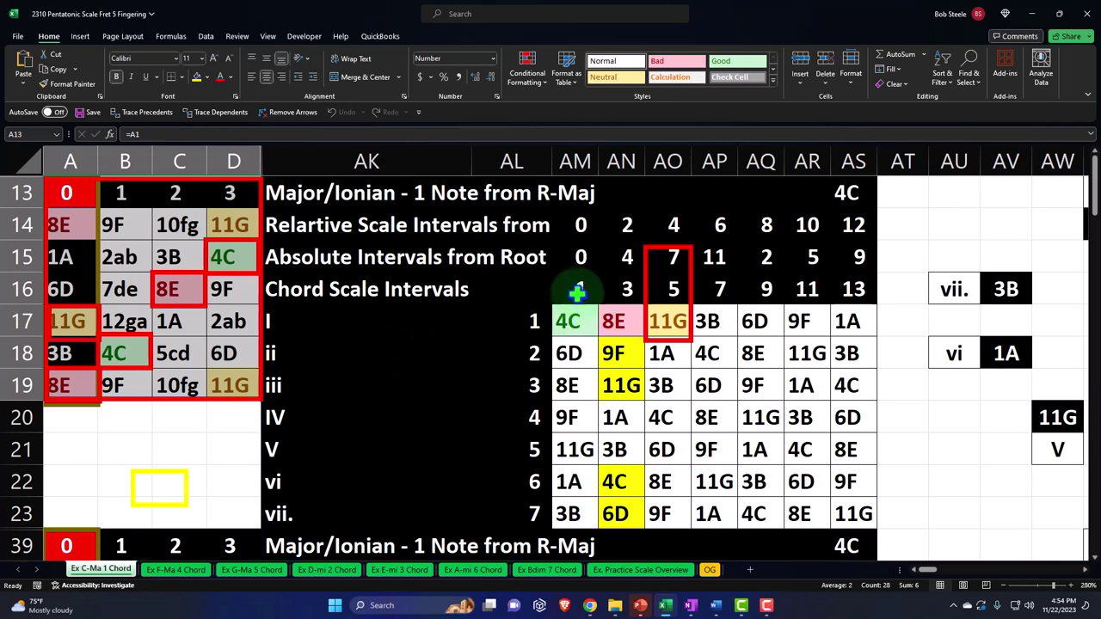
{"action": "left_click_drag", "start_coordinate": [578, 291], "coordinate": [658, 289]}
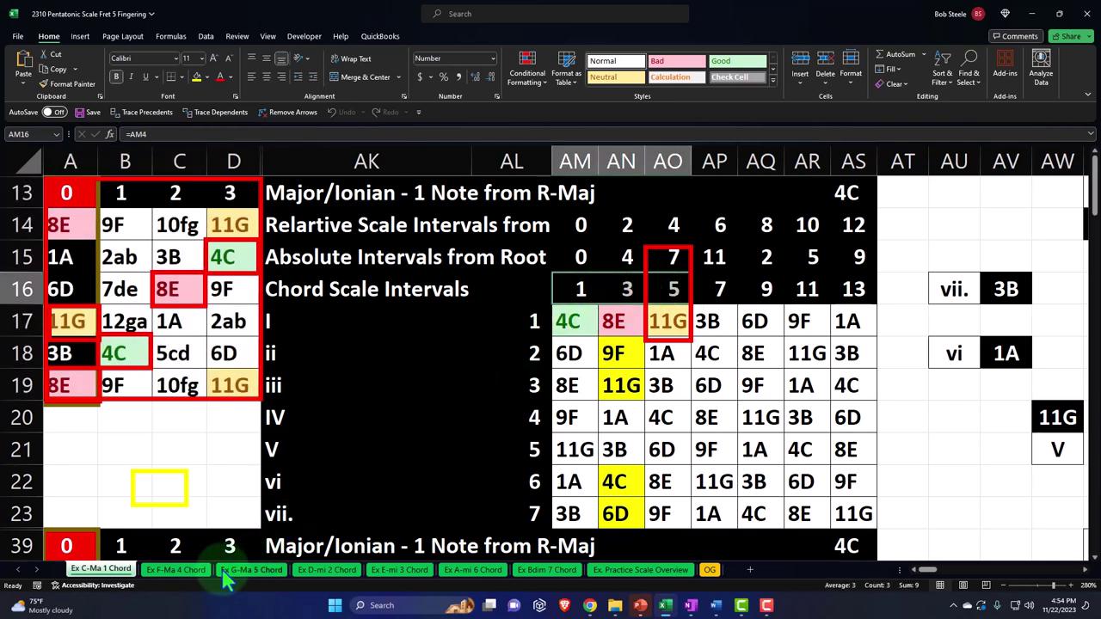
Step through the F-Ma, G-Ma, D-mi, E-mi, A-mi and Bdim chord sheets.
{"action": "left_click", "coordinate": [191, 570]}
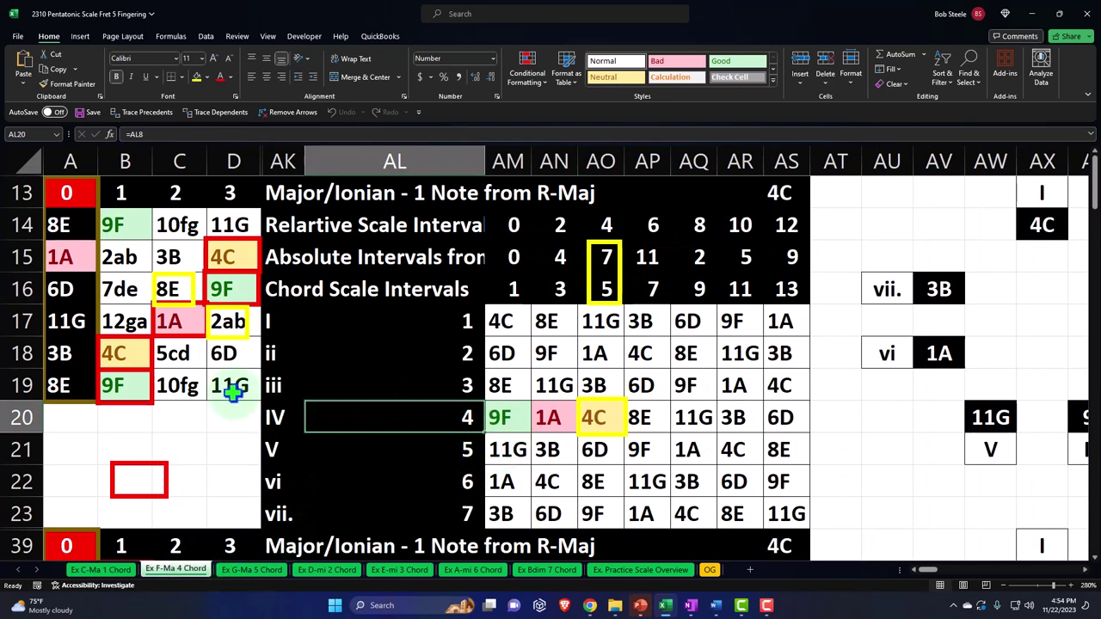
{"action": "left_click", "coordinate": [254, 570]}
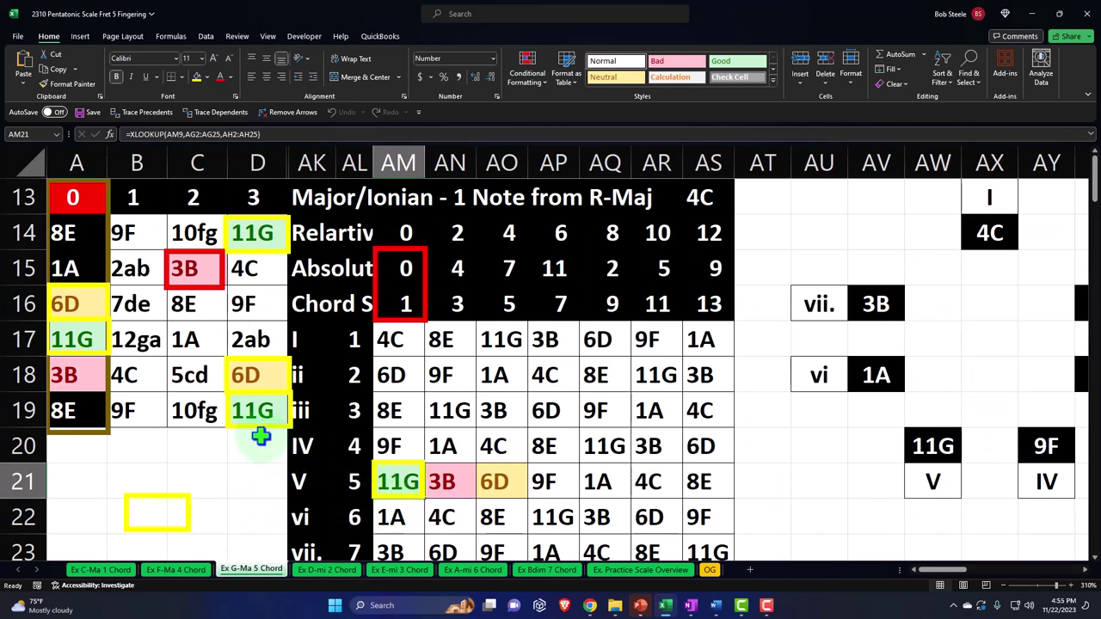
{"action": "left_click", "coordinate": [327, 571]}
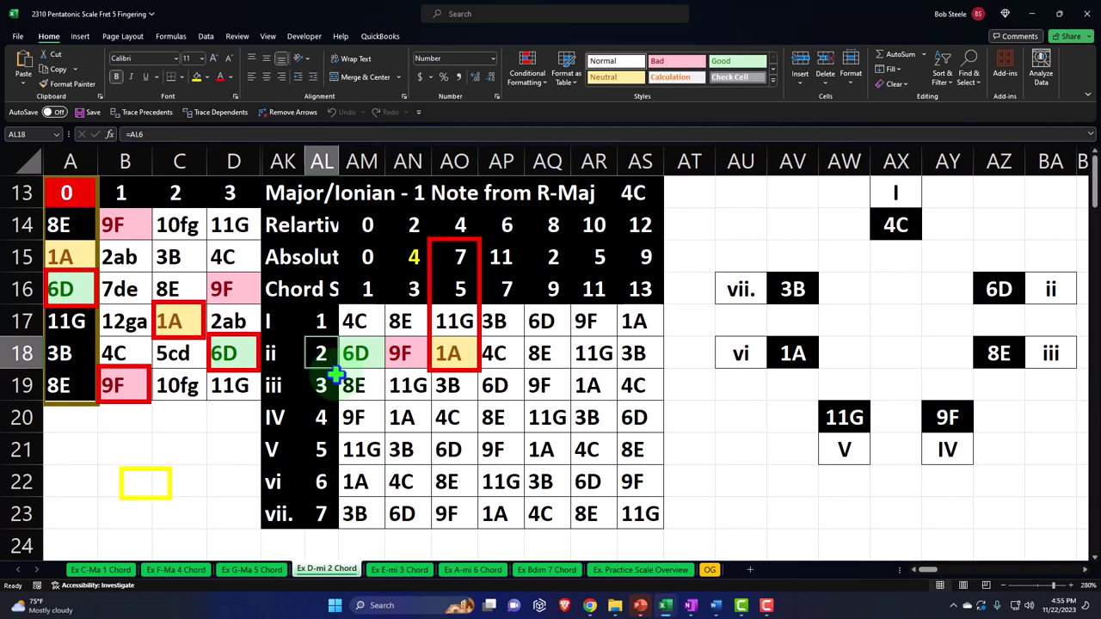
{"action": "left_click", "coordinate": [387, 571]}
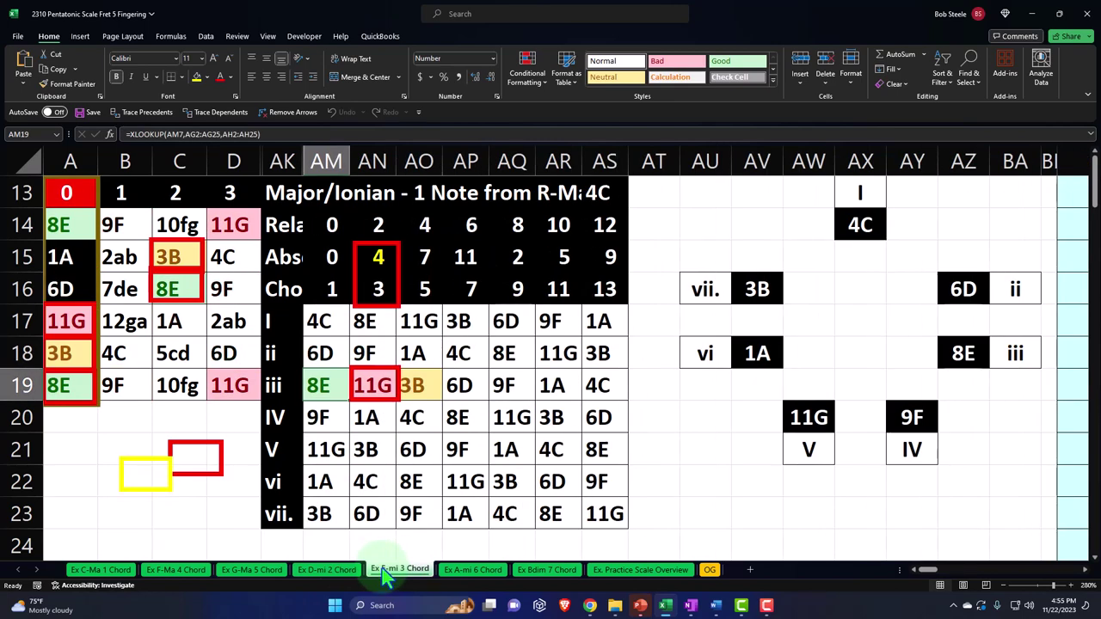
{"action": "left_click", "coordinate": [459, 572]}
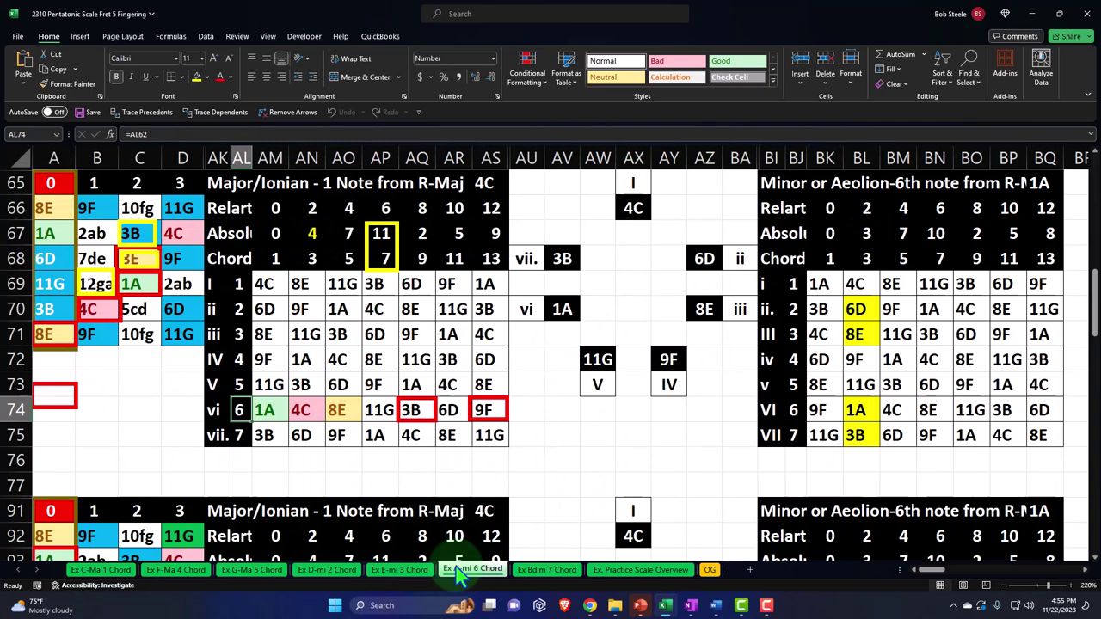
{"action": "left_click", "coordinate": [537, 572]}
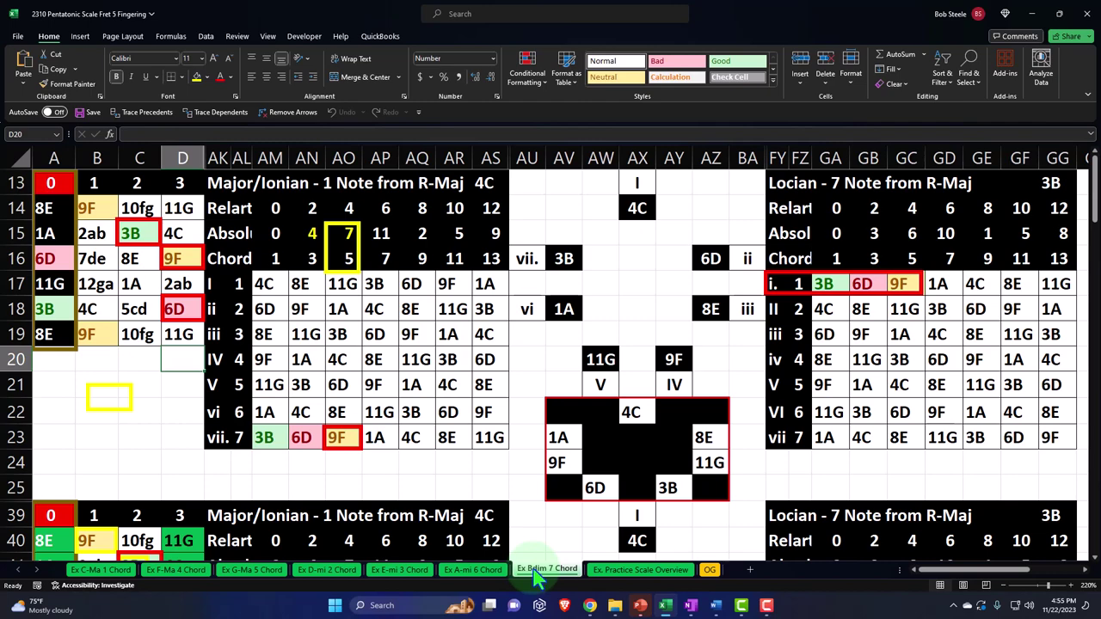
{"action": "scroll", "coordinate": [319, 458], "scroll_direction": "down", "scroll_amount": 7}
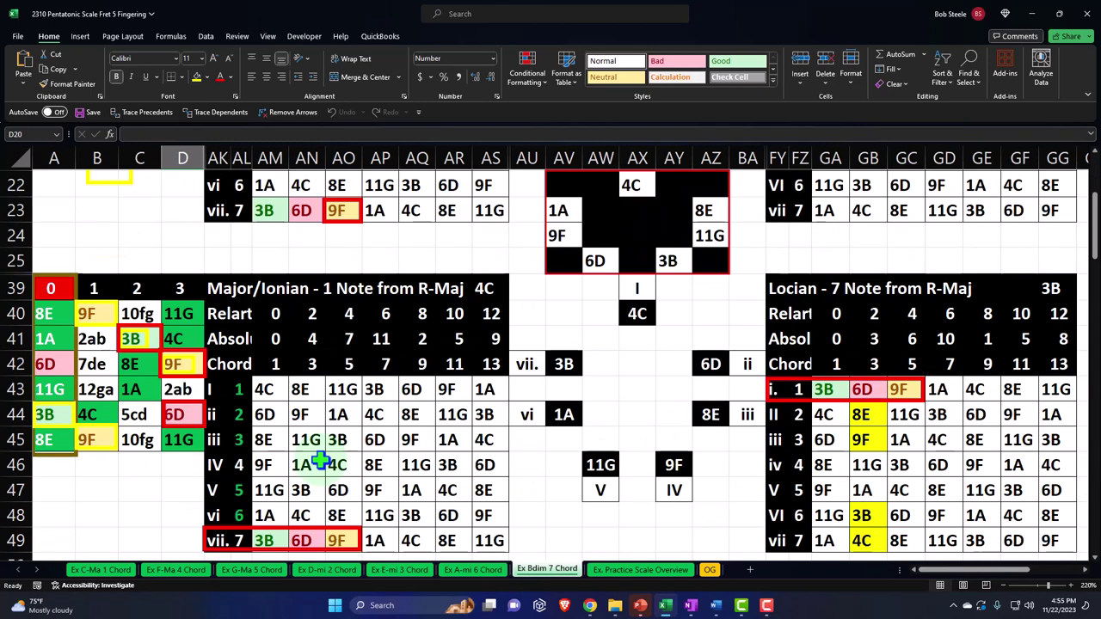
{"action": "scroll", "coordinate": [319, 459], "scroll_direction": "down", "scroll_amount": 1}
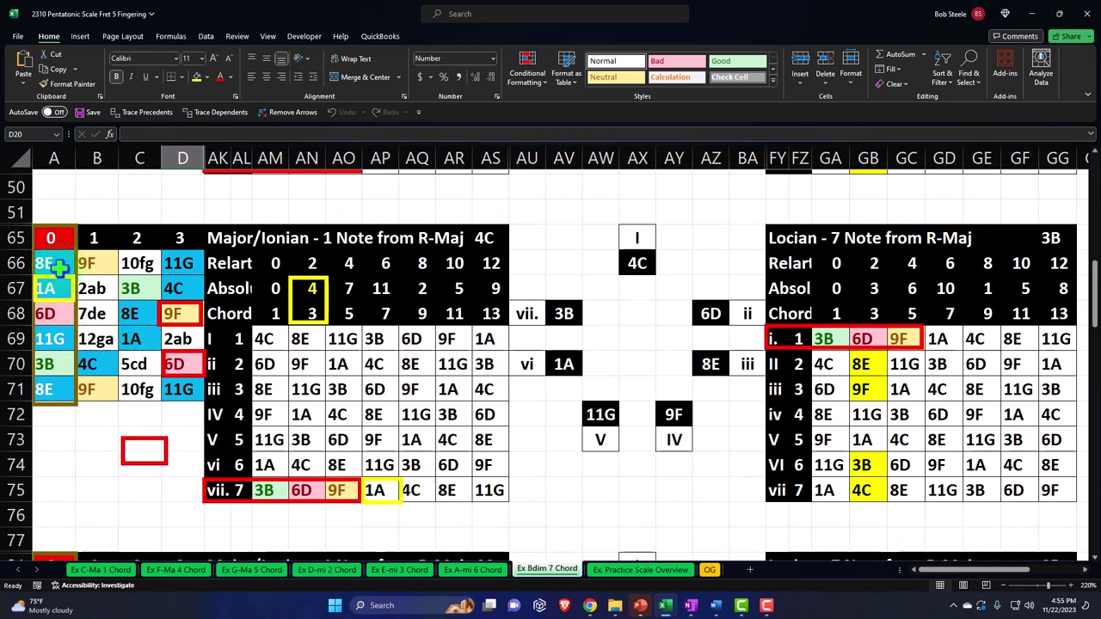
{"action": "left_click_drag", "start_coordinate": [49, 258], "coordinate": [169, 374]}
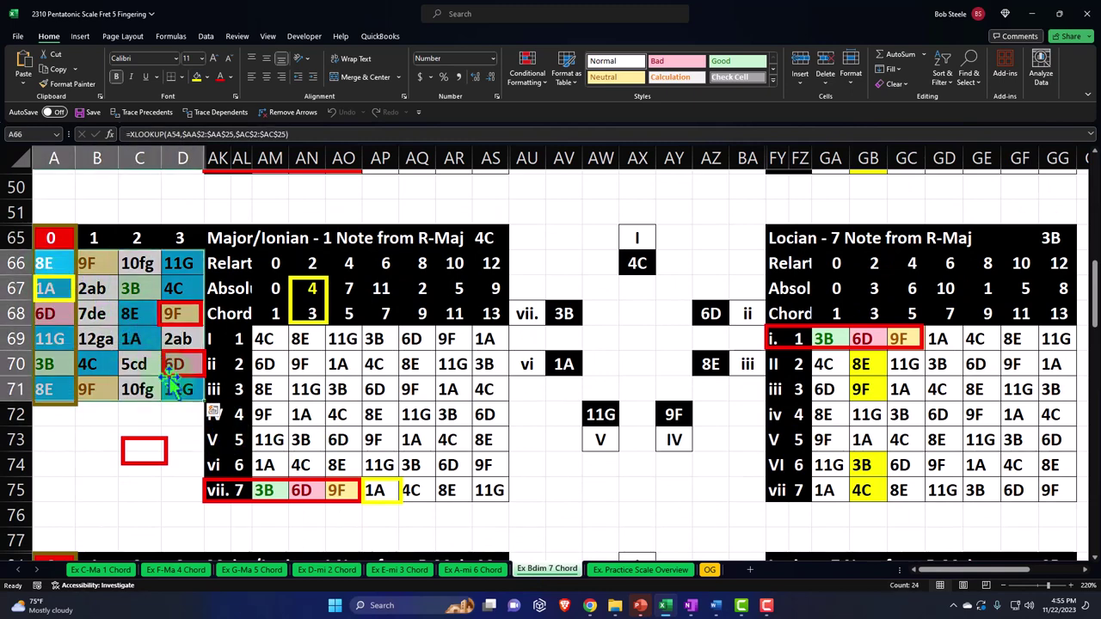
{"action": "scroll", "coordinate": [172, 388], "scroll_direction": "up", "scroll_amount": 8}
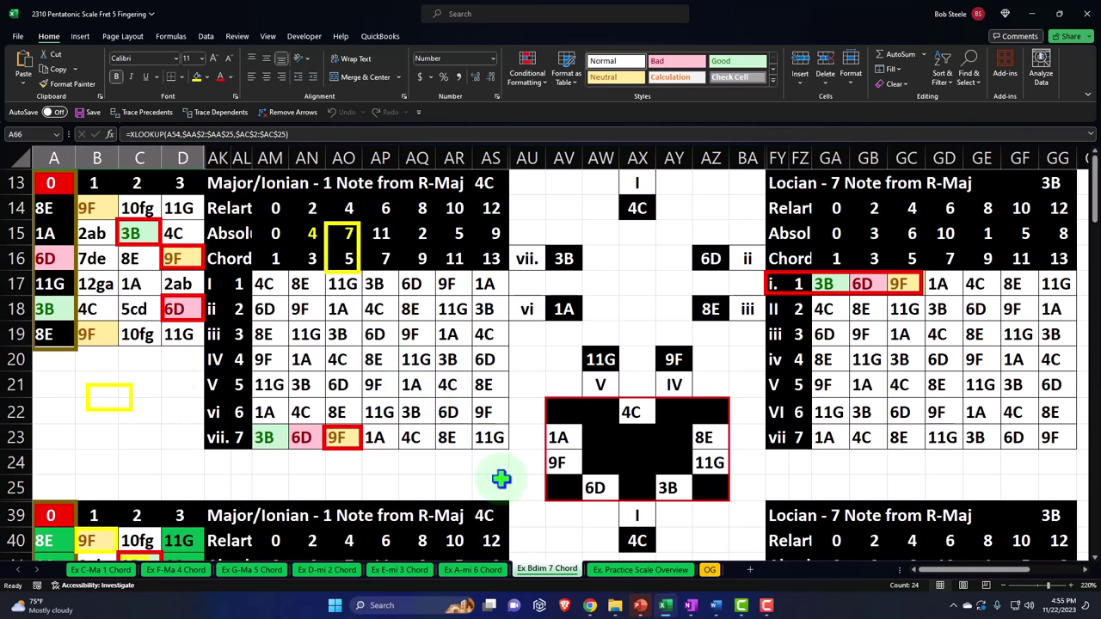
Ctrl-drag the Ex. Practice Scale Overview tab past OG to duplicate it at the end.
{"action": "left_click", "coordinate": [640, 570]}
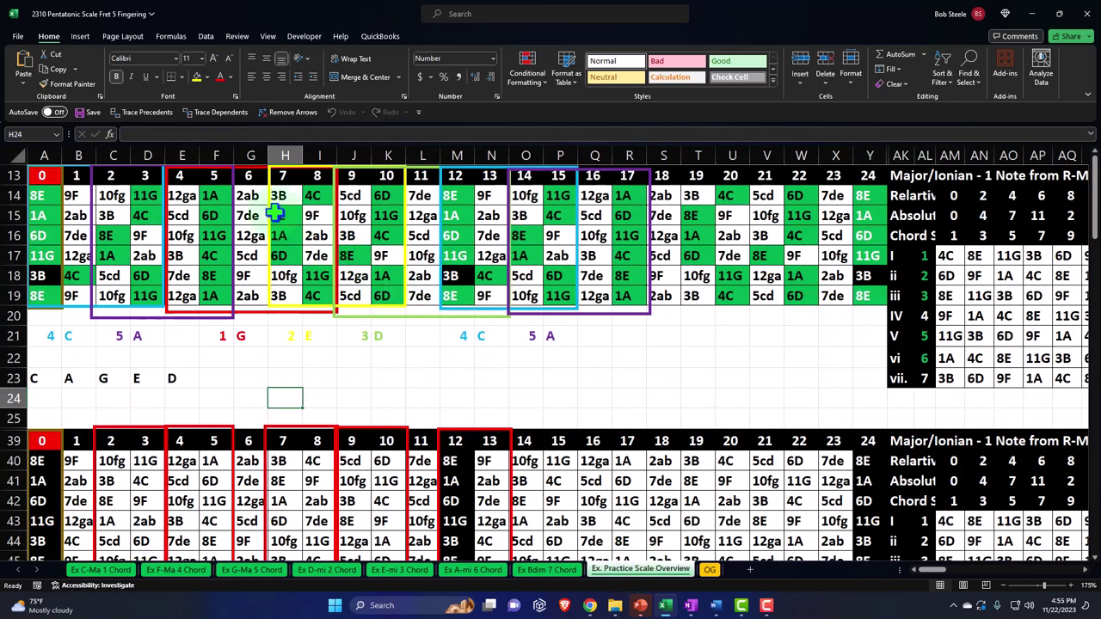
{"action": "left_click_drag", "start_coordinate": [216, 195], "coordinate": [307, 292]}
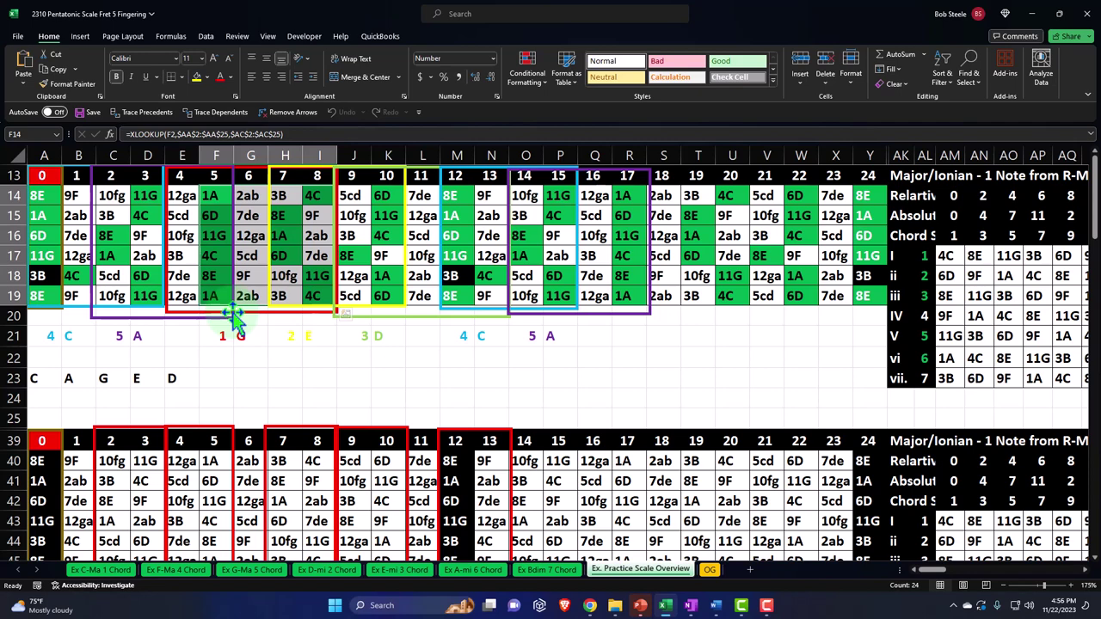
{"action": "left_click_drag", "start_coordinate": [214, 191], "coordinate": [336, 301]}
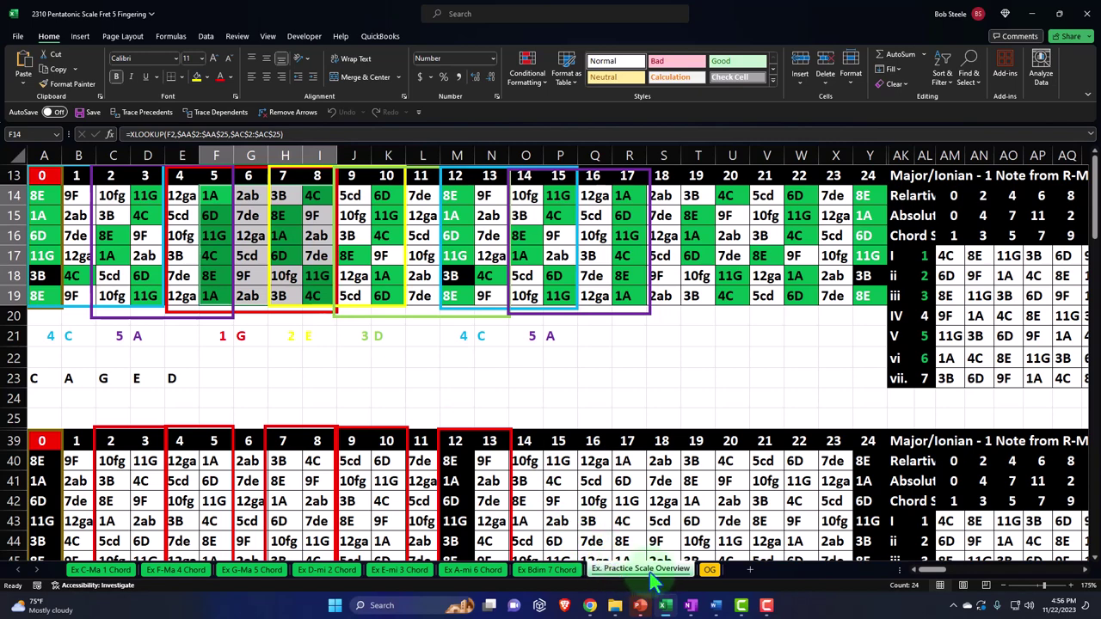
{"action": "left_click_drag", "start_coordinate": [651, 571], "coordinate": [729, 574]}
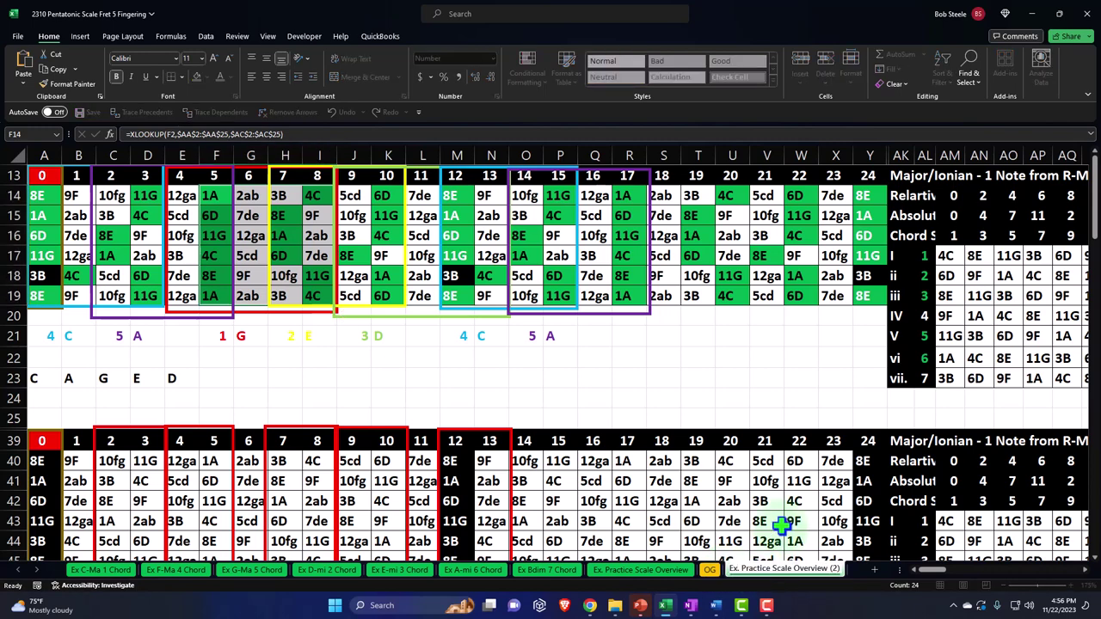
Strip the Ex. prefix and old ending from the copied sheet's name and begin typing 'Fr'.
{"action": "key", "text": "Delete"}
{"action": "key", "text": "Delete"}
{"action": "key", "text": "Delete"}
{"action": "key", "text": "Delete"}
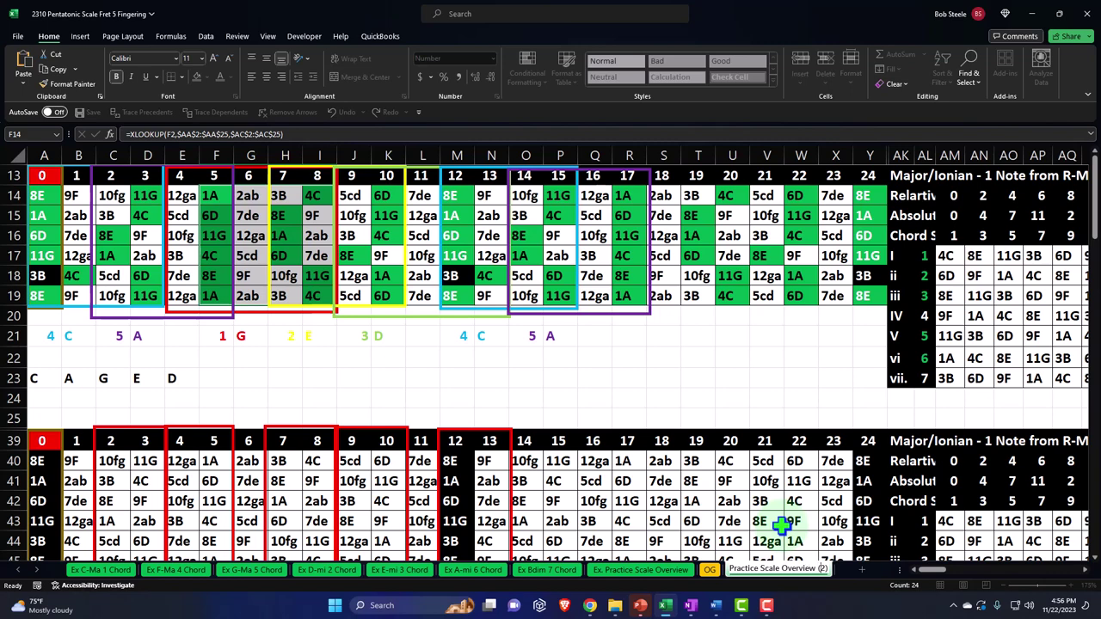
{"action": "key", "text": "BackSpace"}
{"action": "key", "text": "BackSpace"}
{"action": "key", "text": "BackSpace"}
{"action": "key", "text": "BackSpace"}
{"action": "key", "text": "BackSpace"}
{"action": "key", "text": "BackSpace"}
{"action": "key", "text": "BackSpace"}
{"action": "key", "text": "BackSpace"}
{"action": "key", "text": "BackSpace"}
{"action": "key", "text": "BackSpace"}
{"action": "key", "text": "BackSpace"}
{"action": "key", "text": "BackSpace"}
{"action": "key", "text": "BackSpace"}
{"action": "key", "text": "BackSpace"}
{"action": "key", "text": "BackSpace"}
{"action": "key", "text": "BackSpace"}
{"action": "key", "text": "BackSpace"}
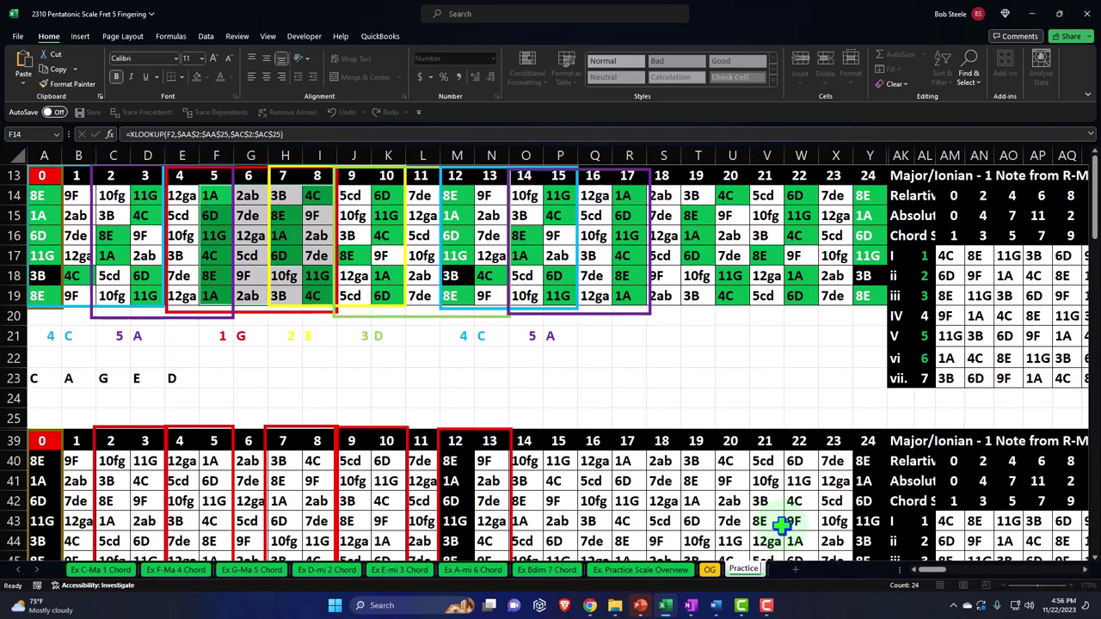
{"action": "type", "text": "Fret 5 Fin"}
Finish naming the sheet 'Practice Fret 5 Fingering' and give its tab a Recent Colors swatch.
{"action": "type", "text": "geri"}
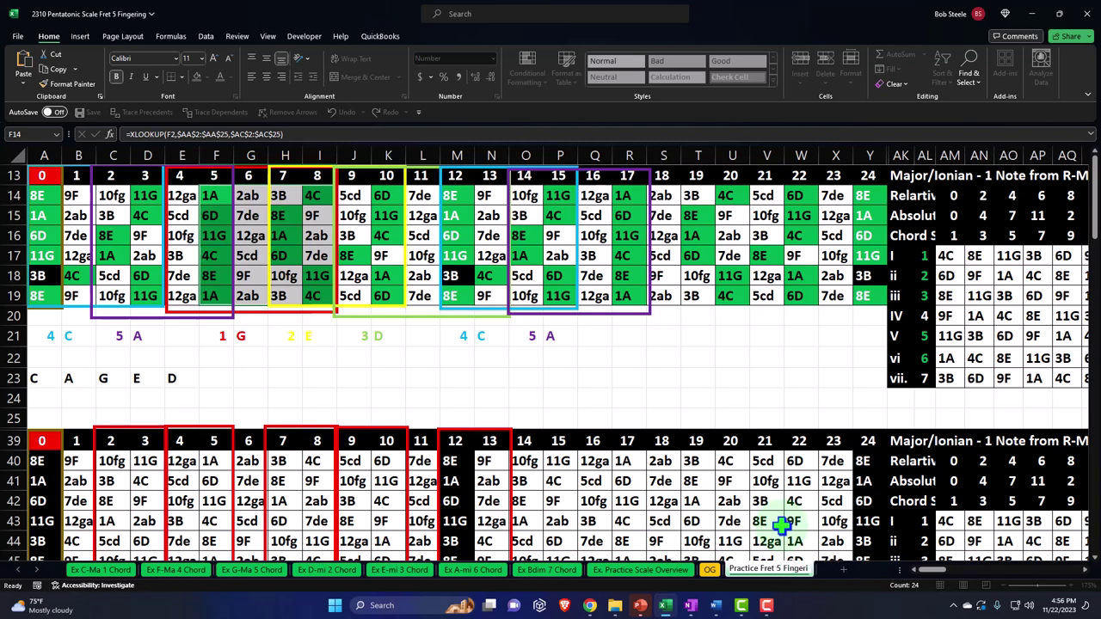
{"action": "type", "text": "ng"}
{"action": "key", "text": "Return"}
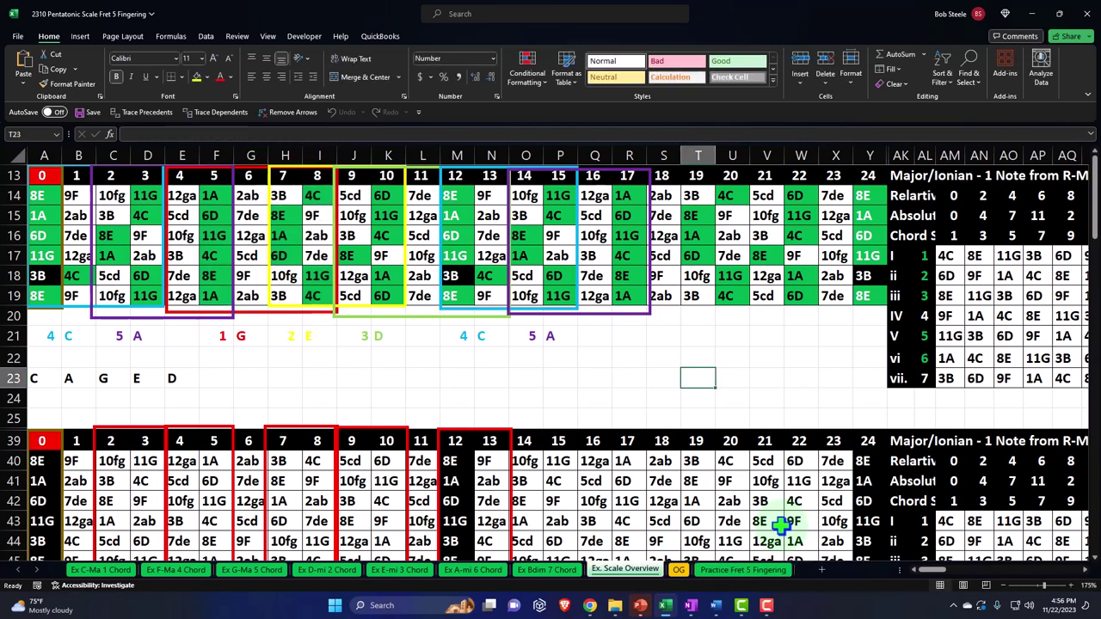
{"action": "right_click", "coordinate": [767, 574]}
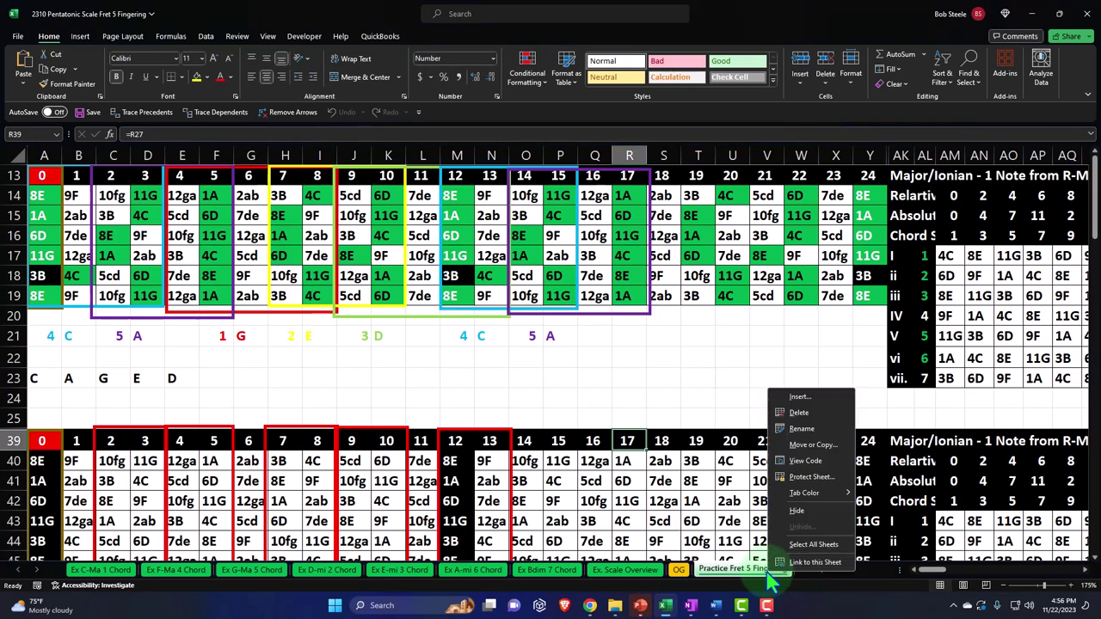
{"action": "mouse_move", "coordinate": [826, 493]}
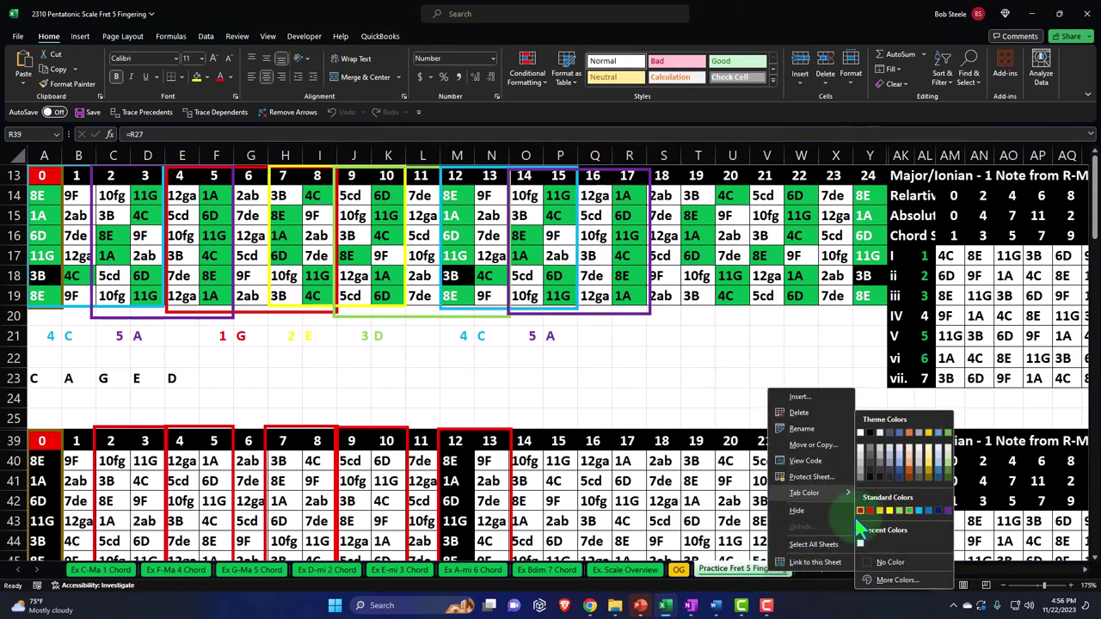
{"action": "left_click", "coordinate": [863, 547]}
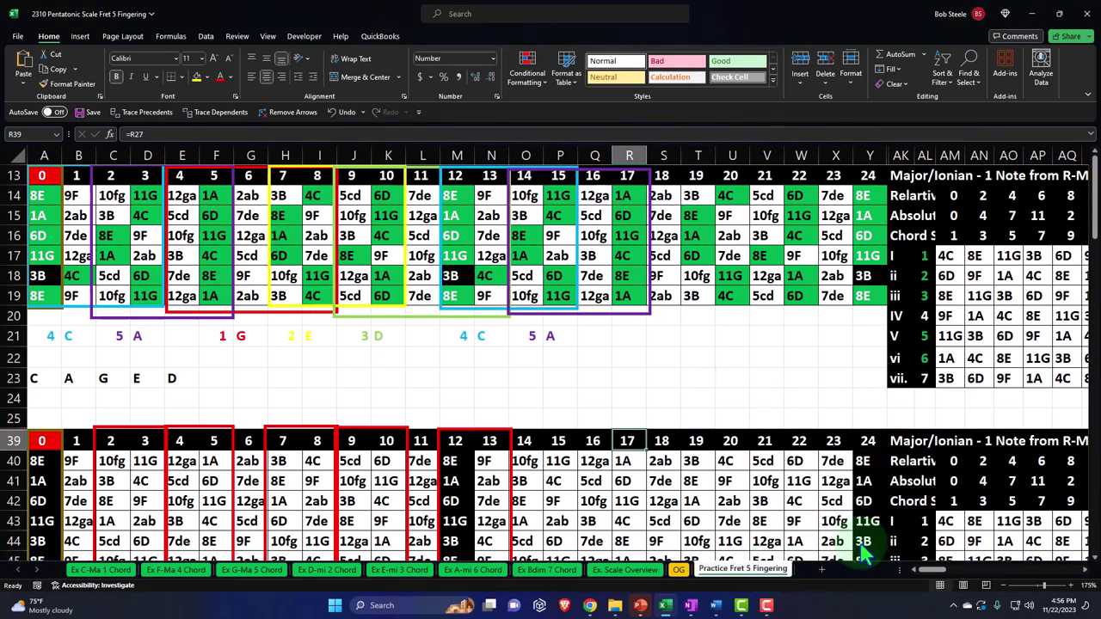
{"action": "left_click", "coordinate": [340, 397]}
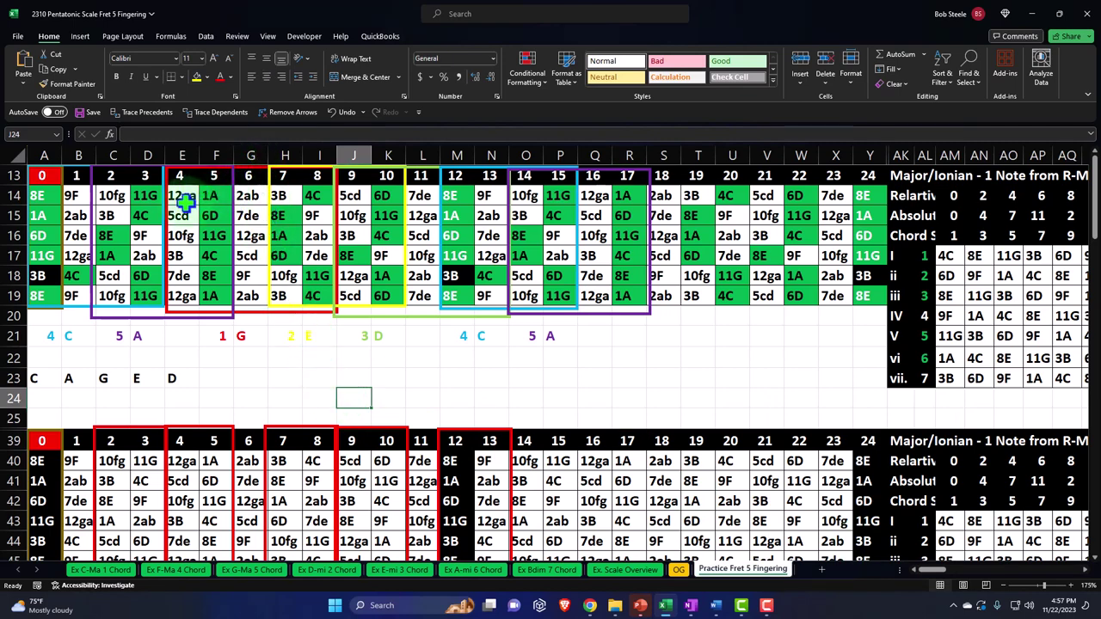
Shift the first box right, then delete the yellow, green, blue and purple boxes.
{"action": "left_click", "coordinate": [78, 306]}
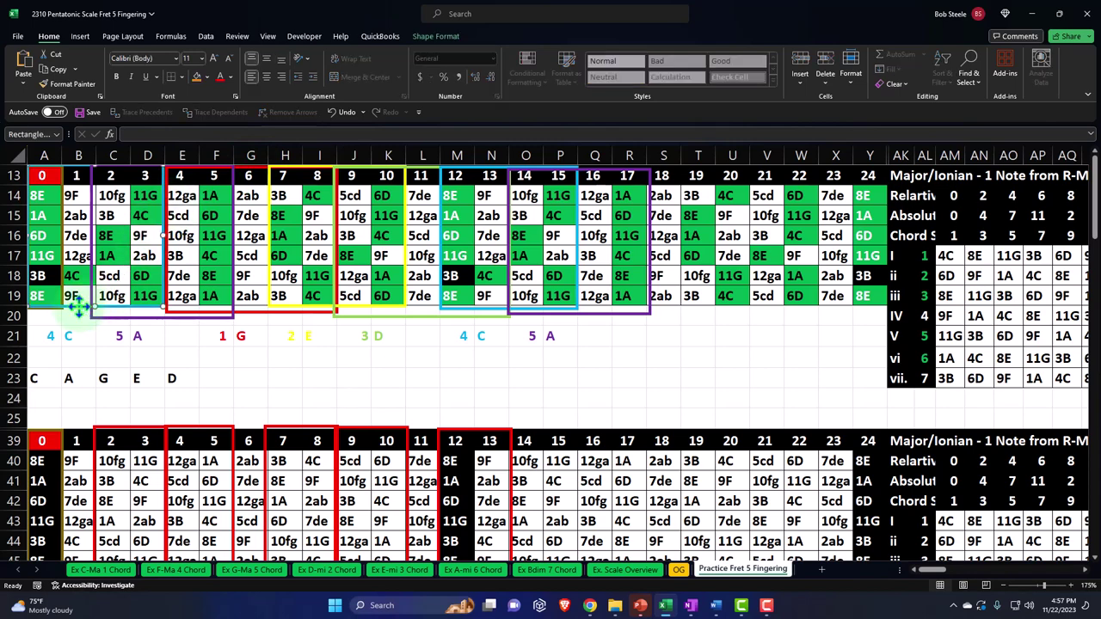
{"action": "left_click_drag", "start_coordinate": [78, 306], "coordinate": [183, 312]}
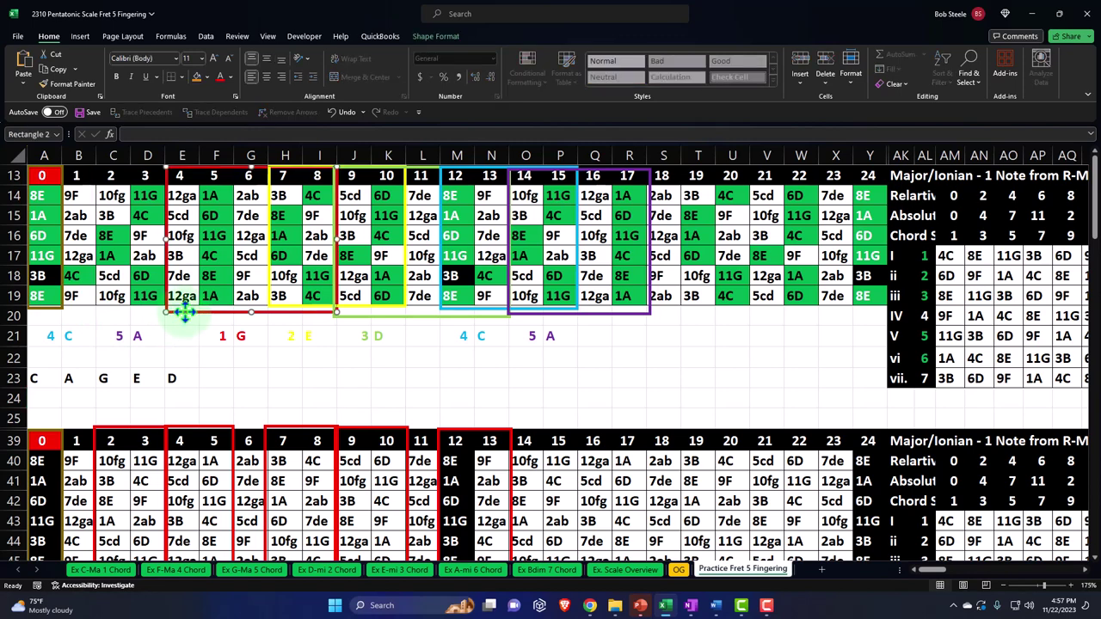
{"action": "left_click", "coordinate": [269, 250]}
{"action": "key", "text": "Delete"}
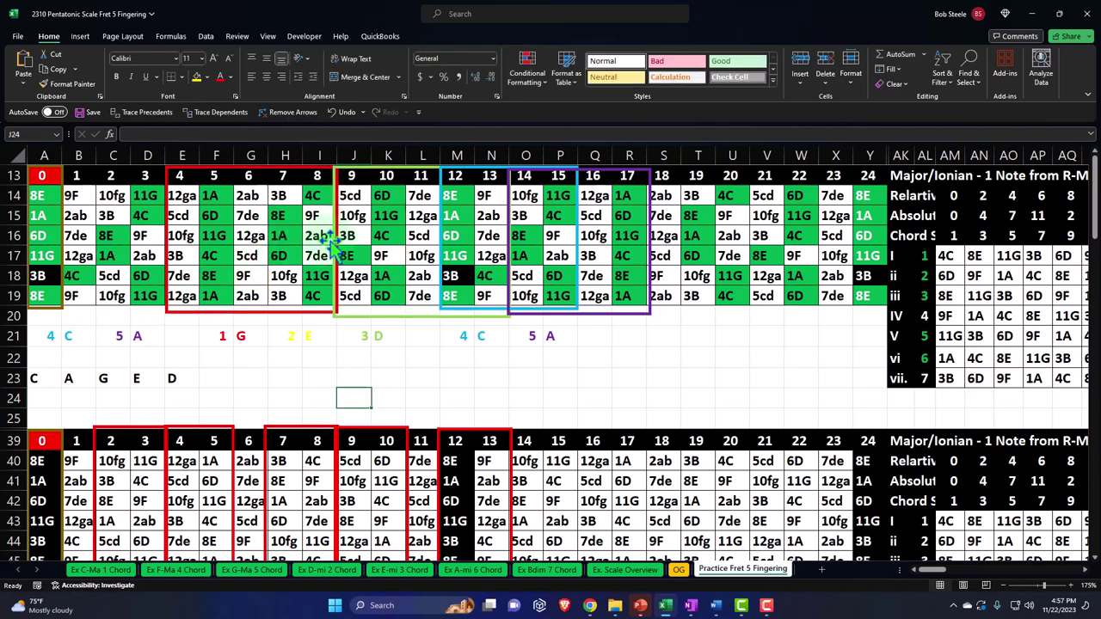
{"action": "left_click", "coordinate": [401, 315]}
{"action": "key", "text": "Delete"}
{"action": "left_click", "coordinate": [469, 308]}
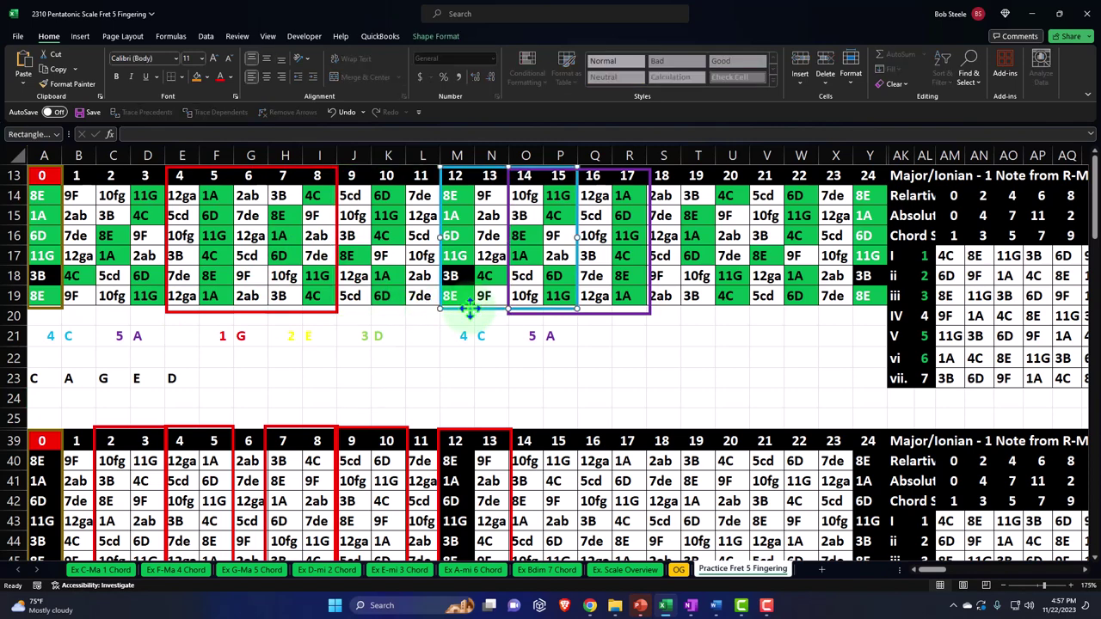
{"action": "key", "text": "Delete"}
{"action": "left_click", "coordinate": [516, 312]}
{"action": "key", "text": "Delete"}
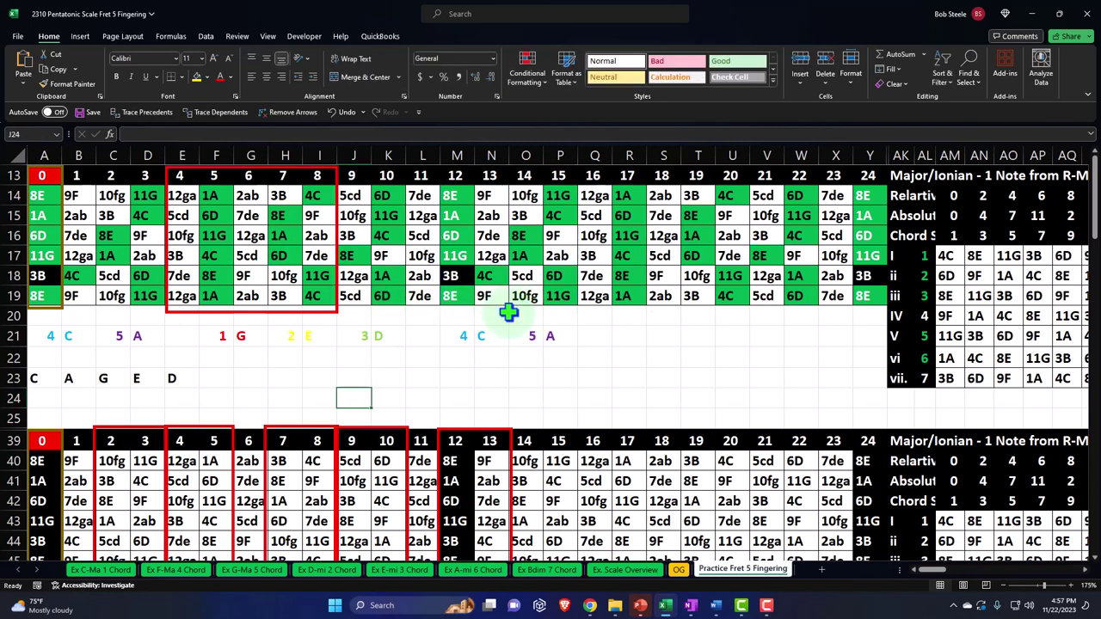
Narrow the red box from frets 4–8 to frets 5–8 on the top fretboard.
{"action": "left_click_drag", "start_coordinate": [43, 176], "coordinate": [868, 175]}
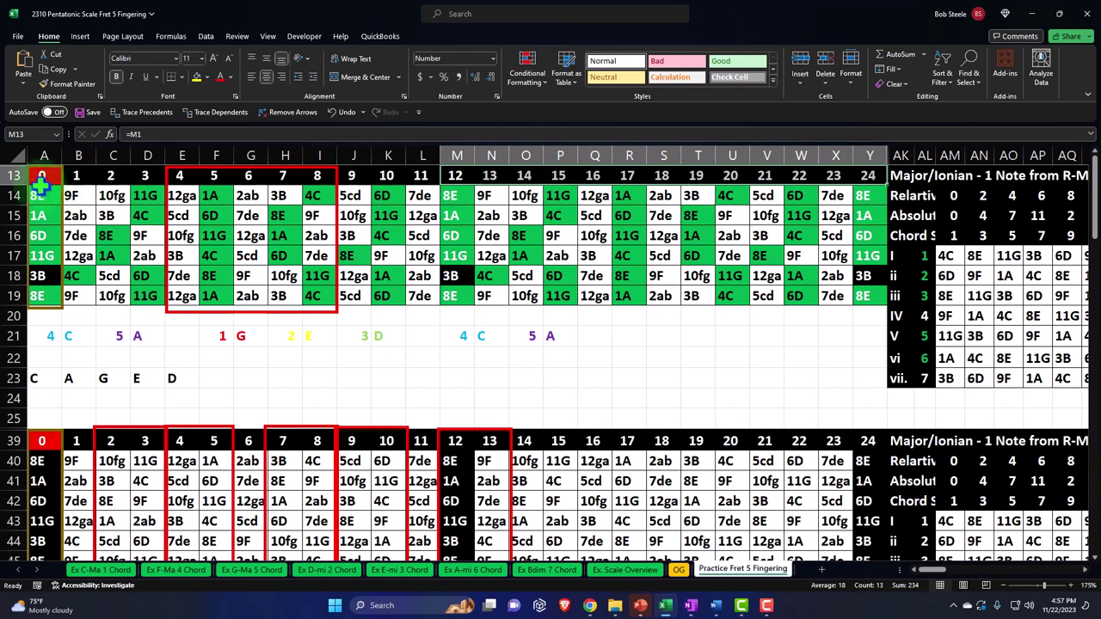
{"action": "left_click_drag", "start_coordinate": [39, 177], "coordinate": [455, 299]}
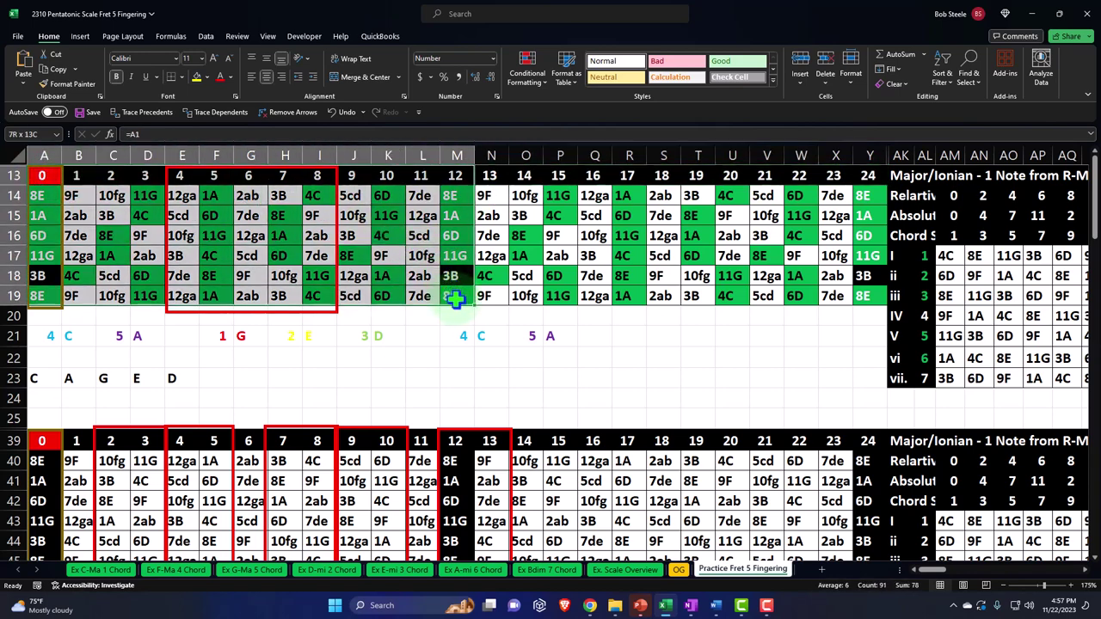
{"action": "left_click_drag", "start_coordinate": [455, 298], "coordinate": [455, 299]}
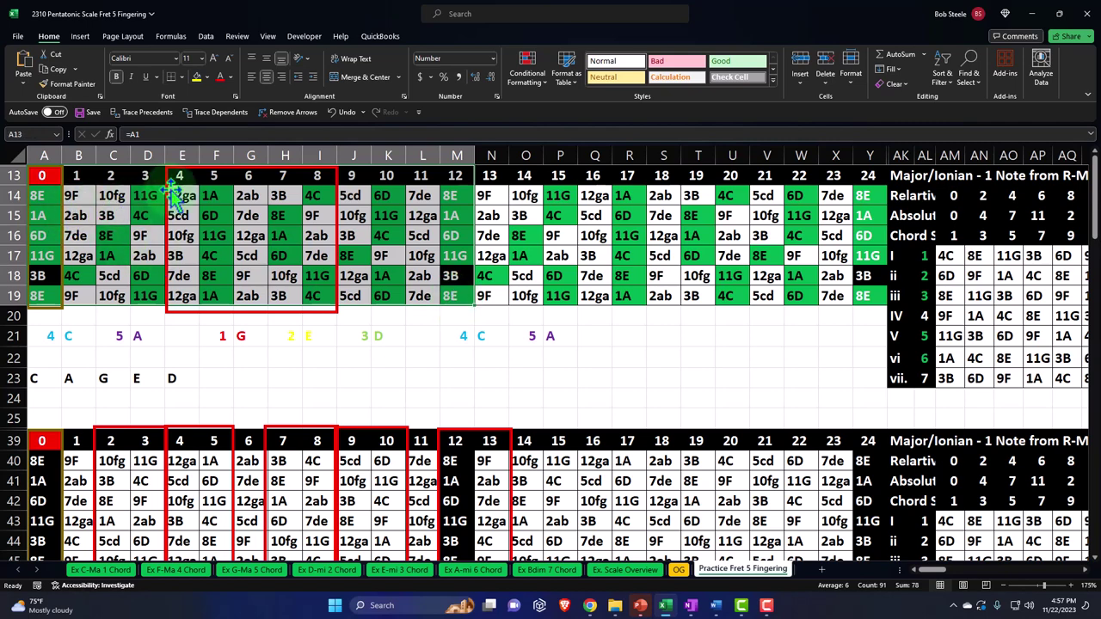
{"action": "left_click", "coordinate": [168, 232]}
{"action": "left_click_drag", "start_coordinate": [166, 234], "coordinate": [199, 235]}
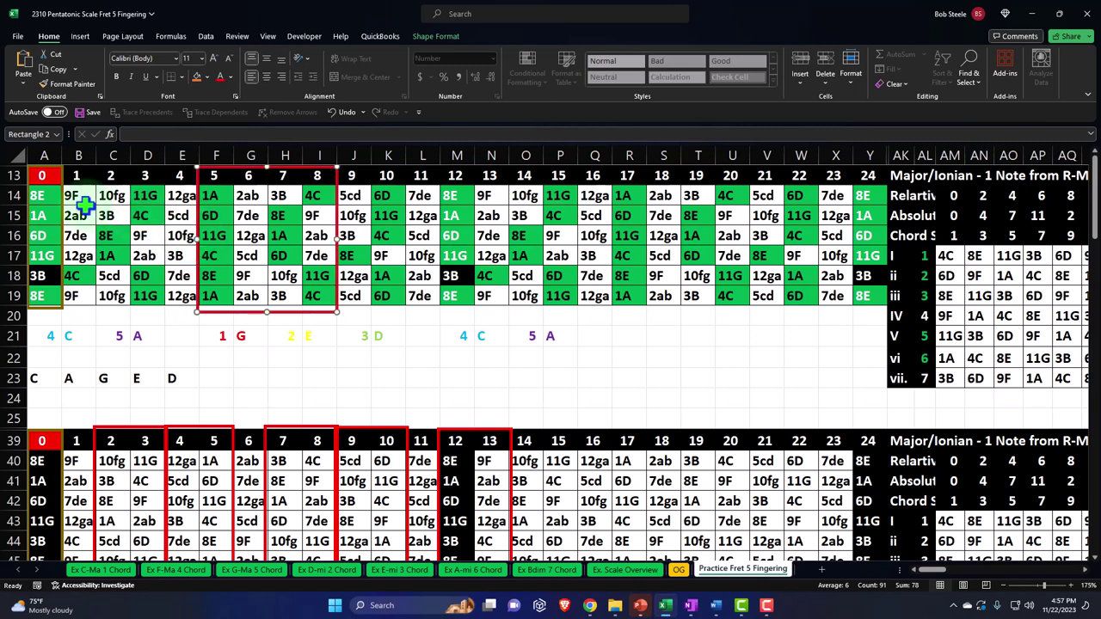
{"action": "left_click_drag", "start_coordinate": [49, 175], "coordinate": [449, 299]}
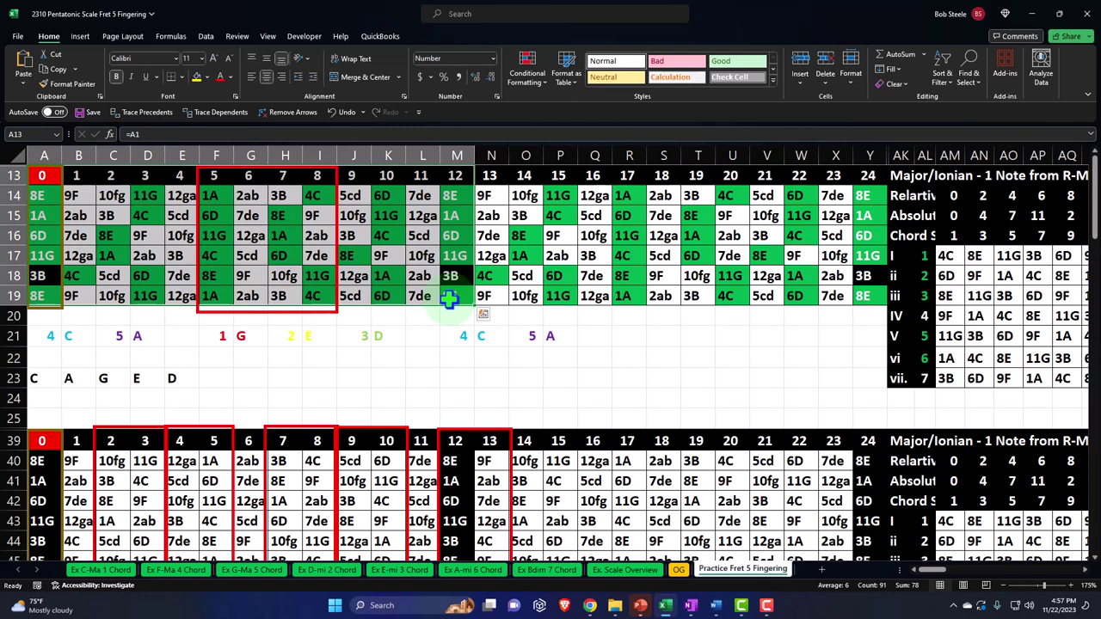
{"action": "left_click", "coordinate": [420, 360]}
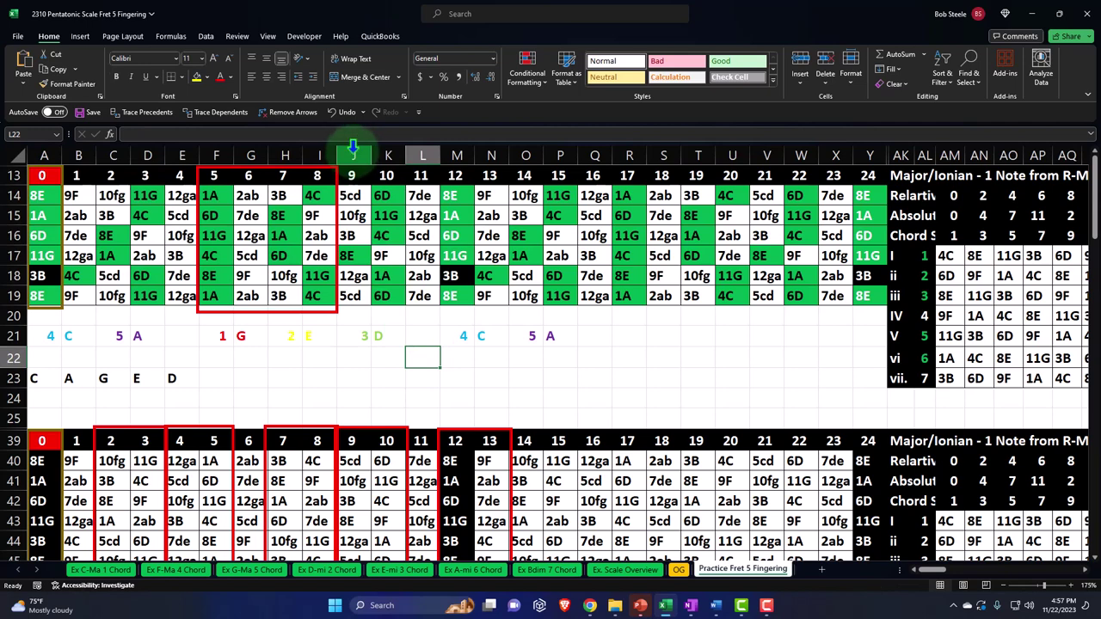
Hide columns J through Y (frets 9–24) and check the D15 lookup formula.
{"action": "left_click_drag", "start_coordinate": [353, 150], "coordinate": [862, 155]}
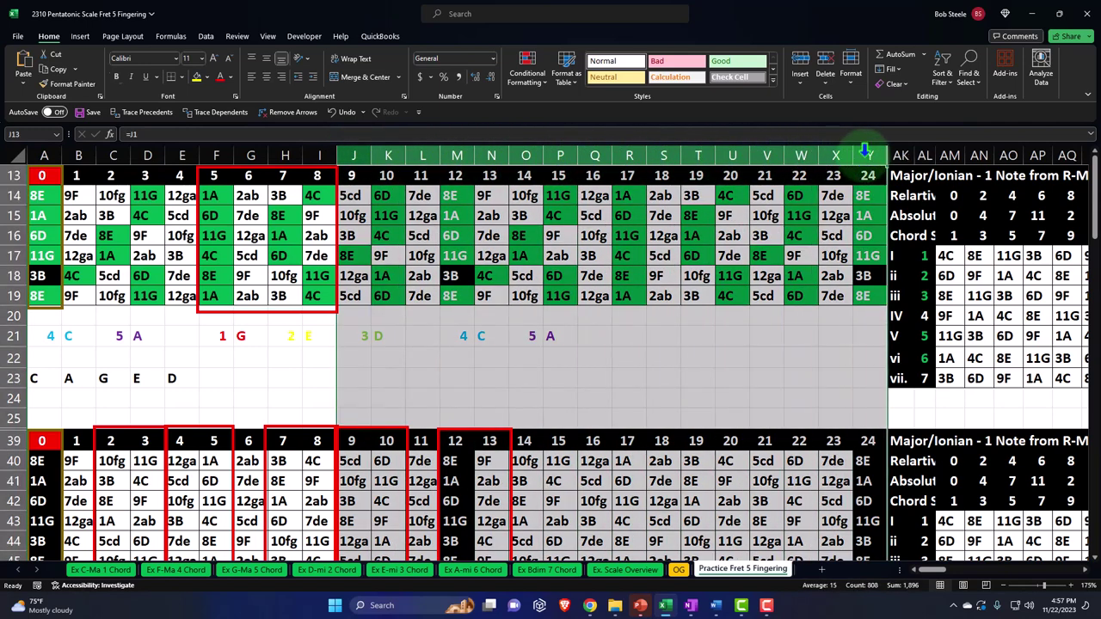
{"action": "right_click", "coordinate": [645, 259]}
{"action": "left_click", "coordinate": [674, 453]}
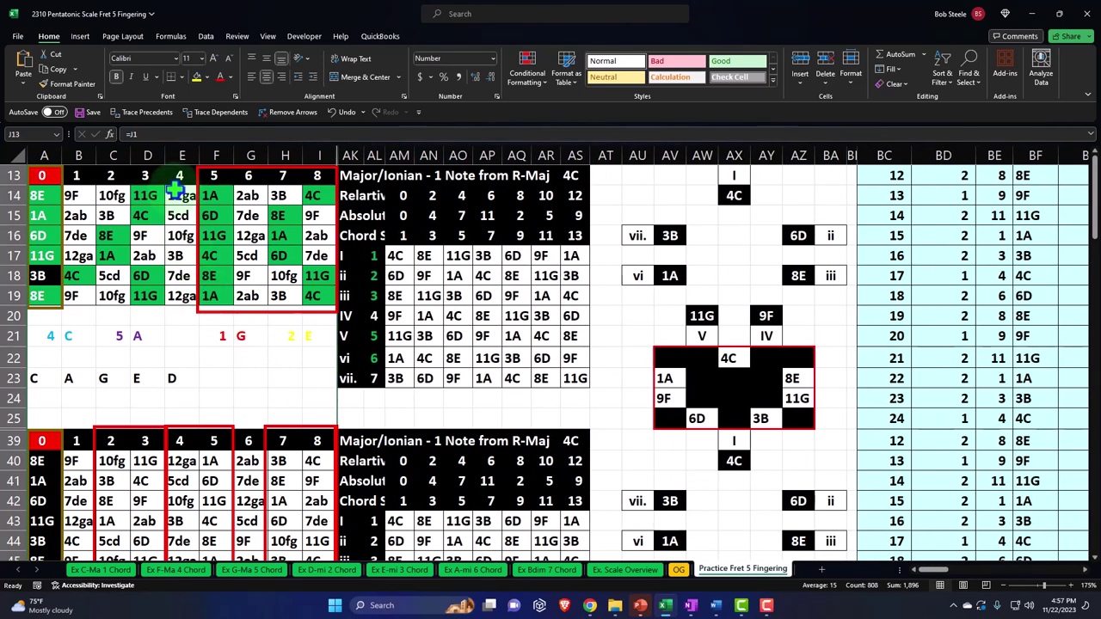
{"action": "left_click", "coordinate": [147, 217]}
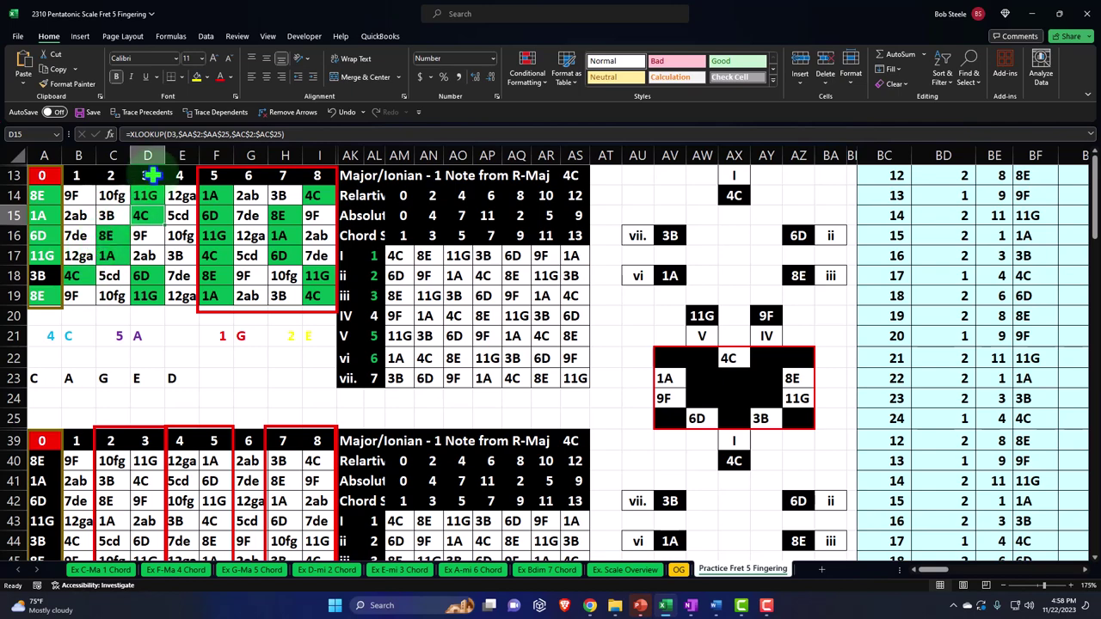
{"action": "left_click_drag", "start_coordinate": [180, 155], "coordinate": [31, 159]}
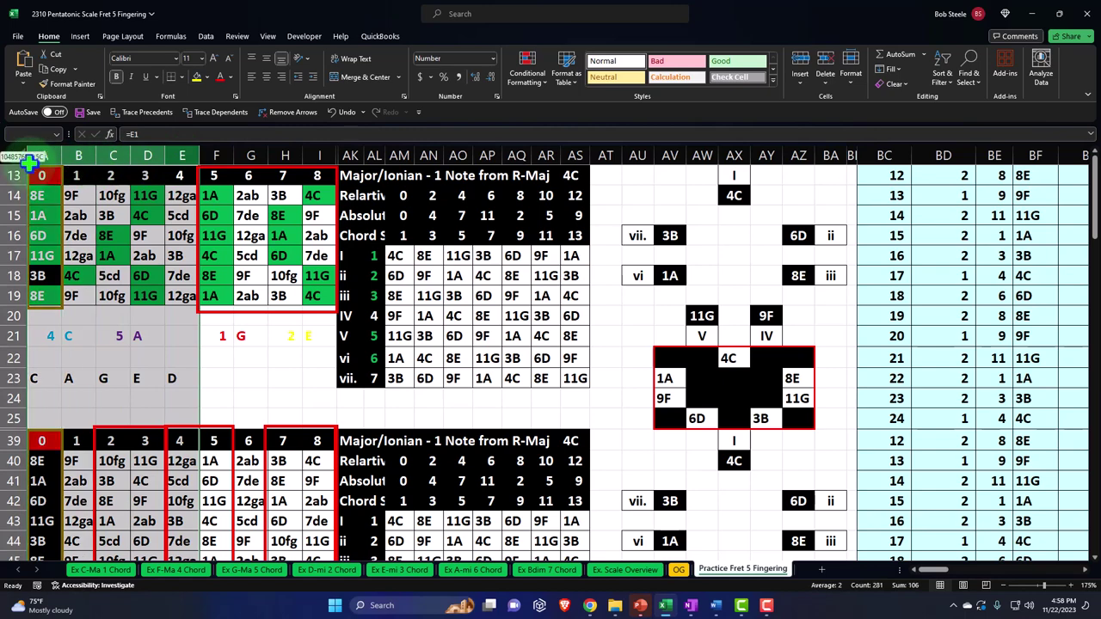
Hide columns A through E left of the grid and check the fret 5 heading formula.
{"action": "right_click", "coordinate": [75, 226]}
{"action": "left_click", "coordinate": [96, 428]}
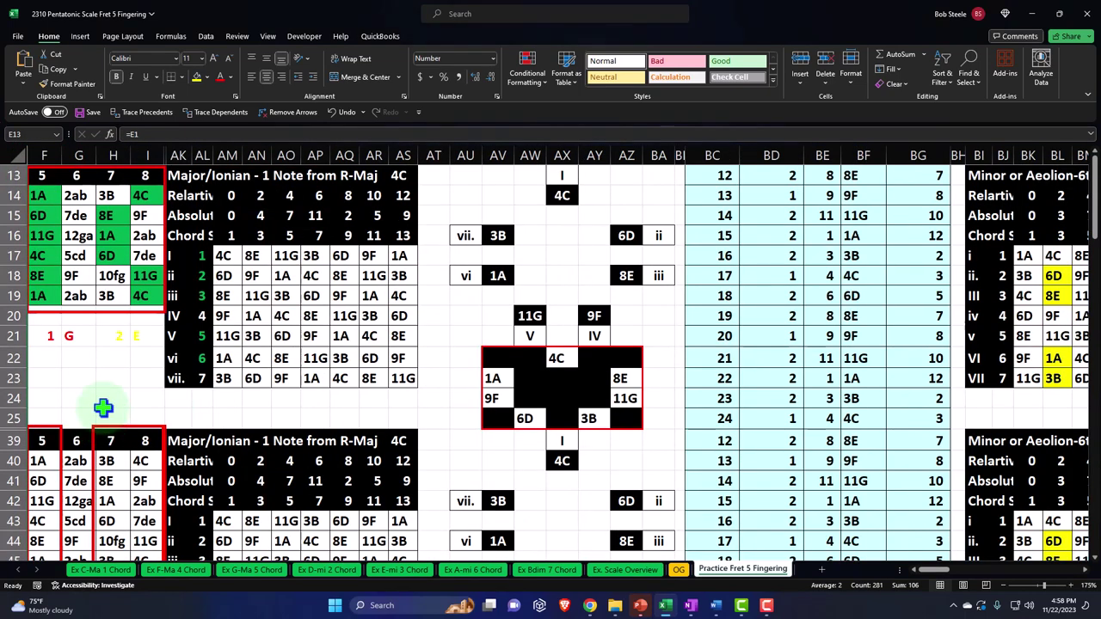
{"action": "left_click", "coordinate": [103, 404]}
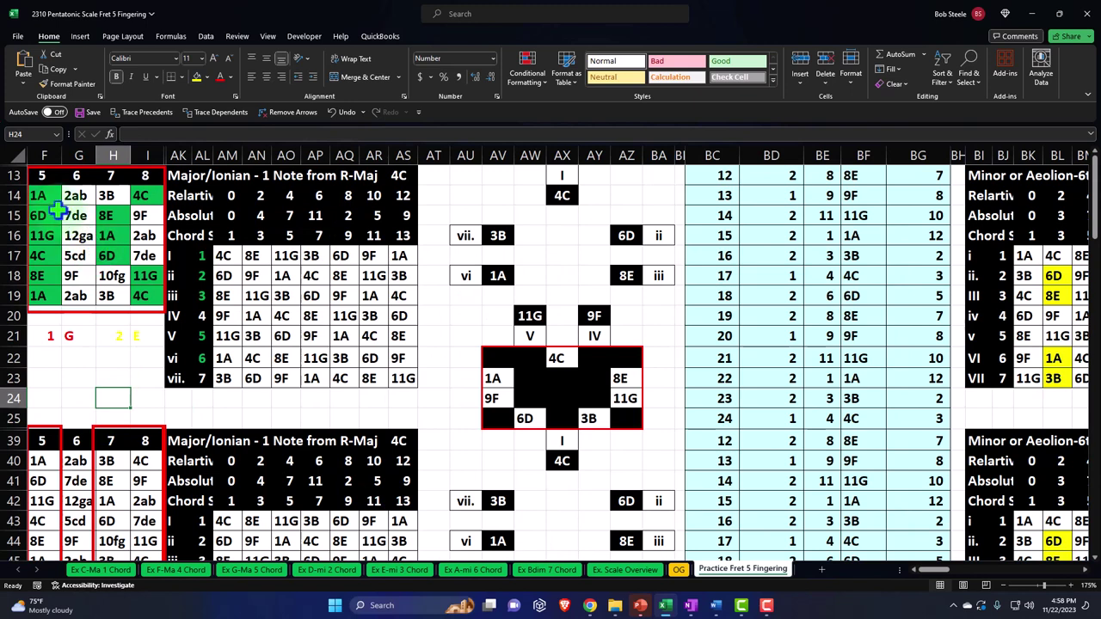
{"action": "left_click", "coordinate": [43, 177]}
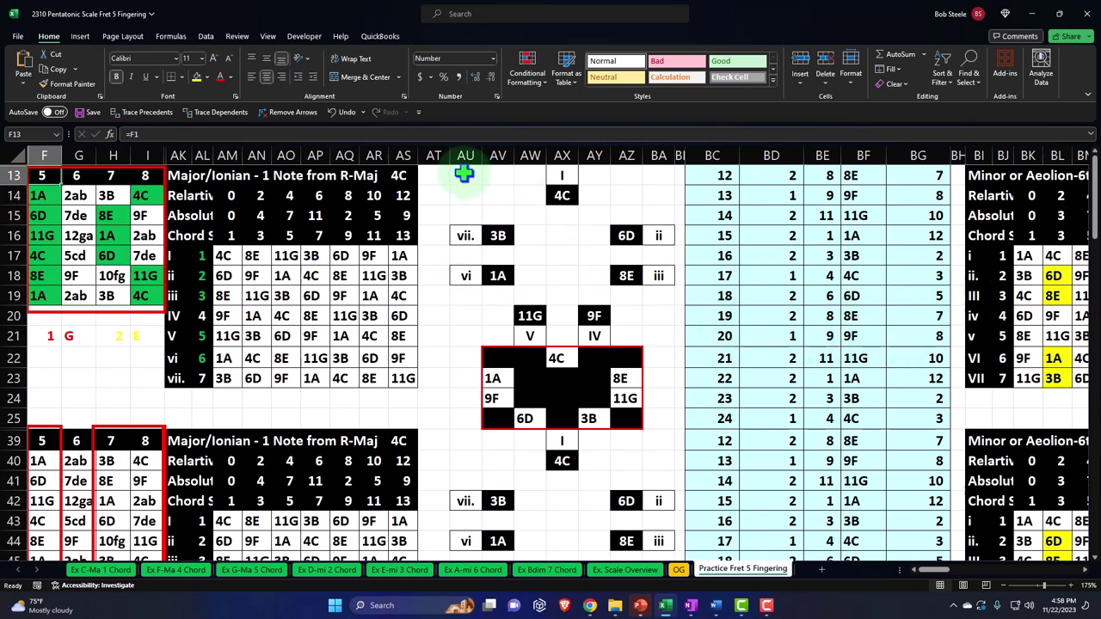
Make column AT between the two tables much narrower.
{"action": "left_click", "coordinate": [436, 155]}
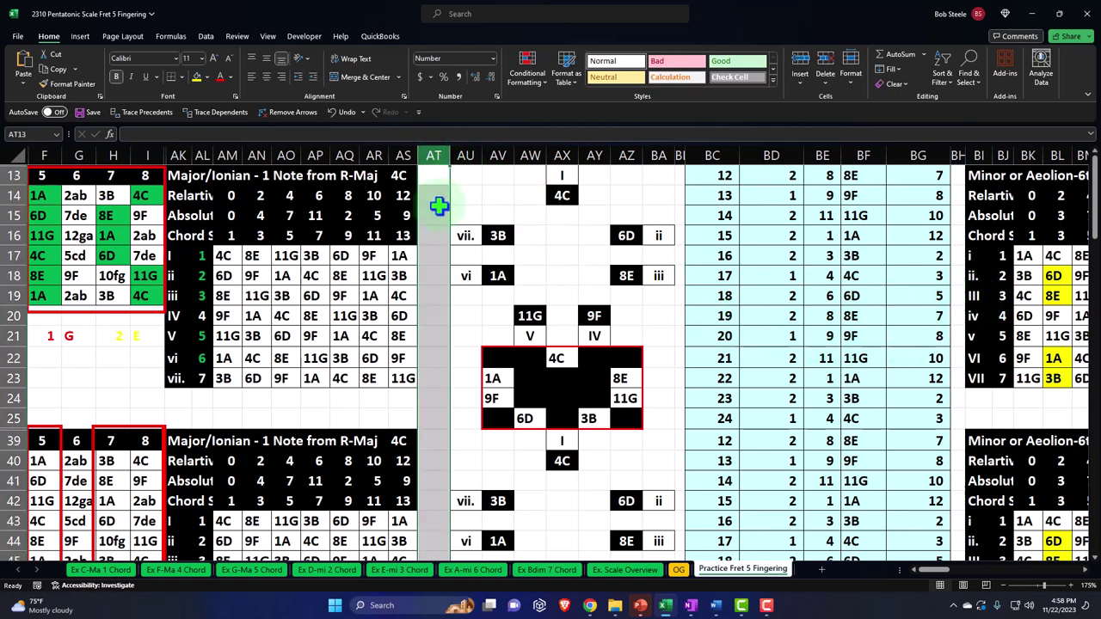
{"action": "right_click", "coordinate": [439, 204]}
{"action": "left_click", "coordinate": [482, 409]}
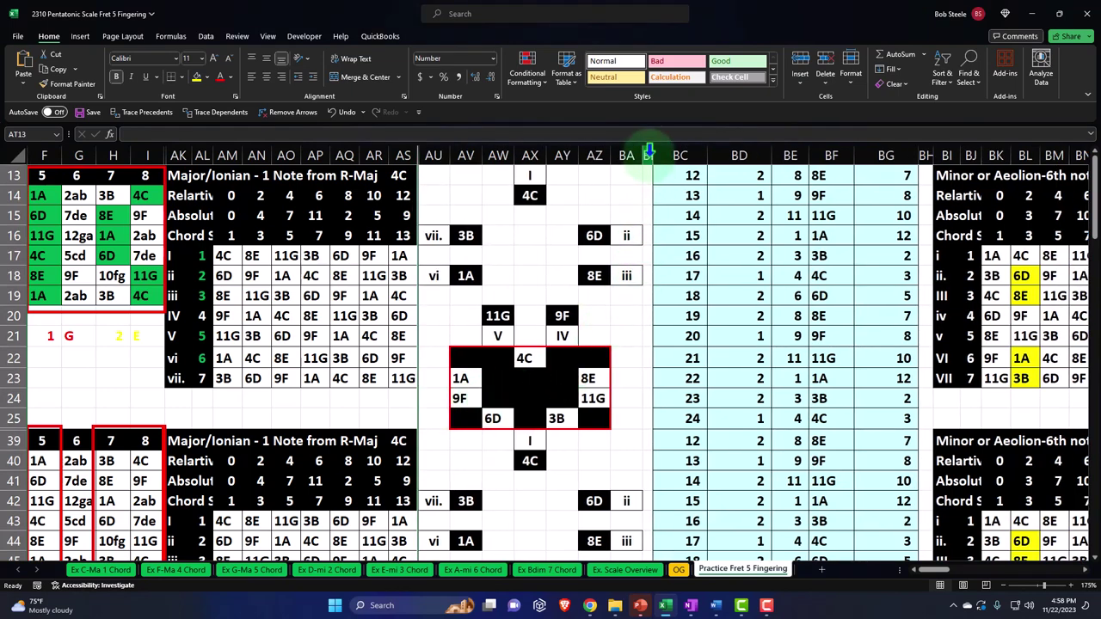
Hide helper columns BB through BH and check the V chord number in AL21.
{"action": "left_click_drag", "start_coordinate": [650, 153], "coordinate": [922, 152]}
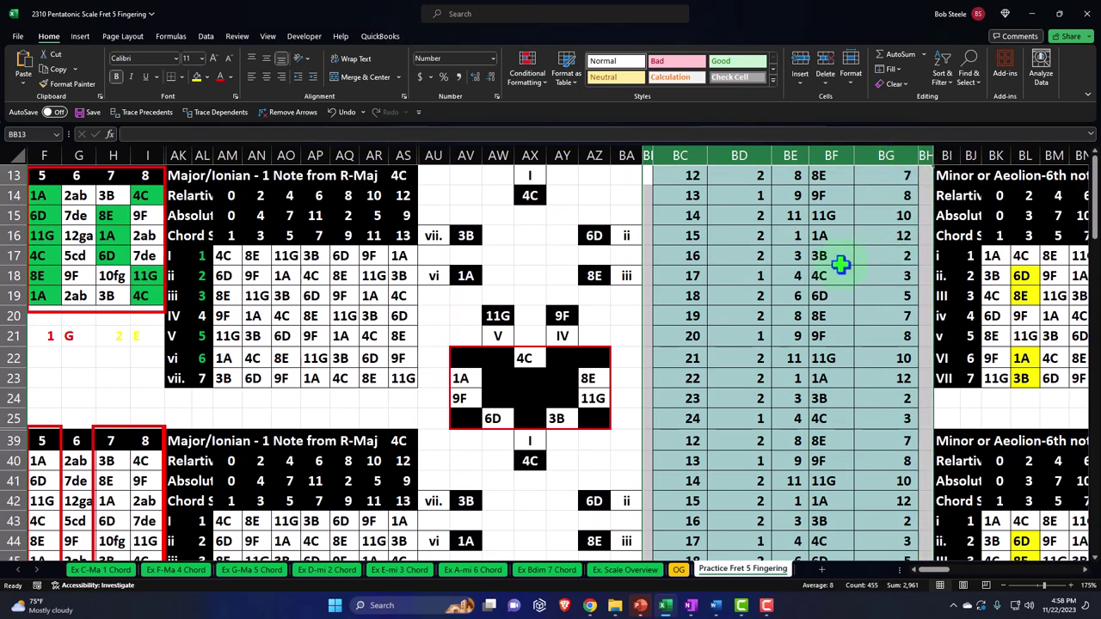
{"action": "right_click", "coordinate": [841, 263]}
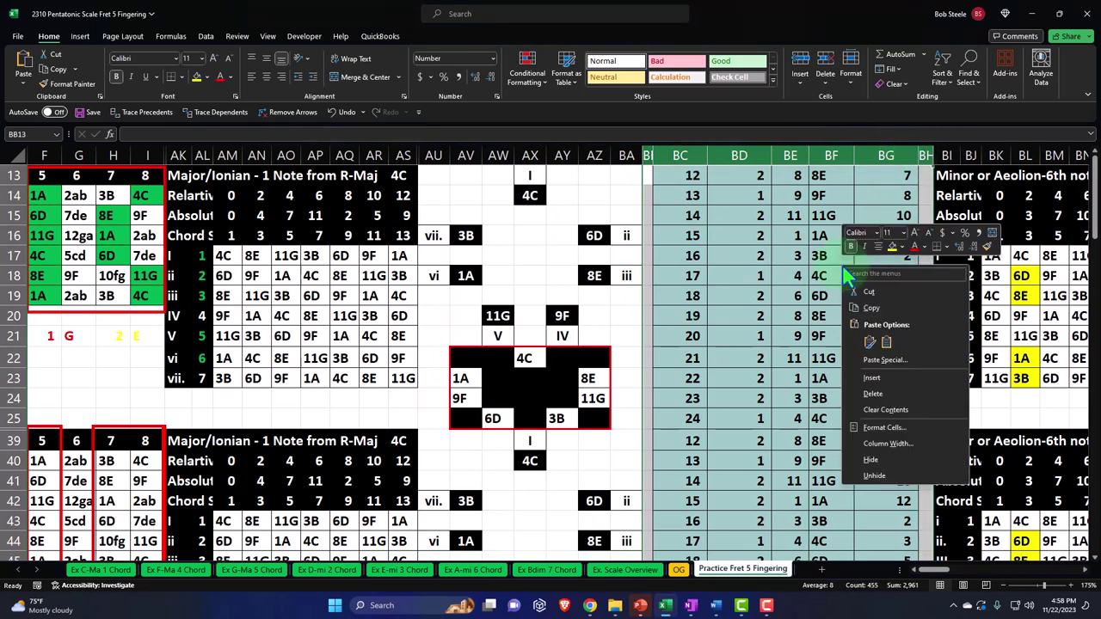
{"action": "left_click", "coordinate": [888, 460]}
{"action": "left_click", "coordinate": [199, 338]}
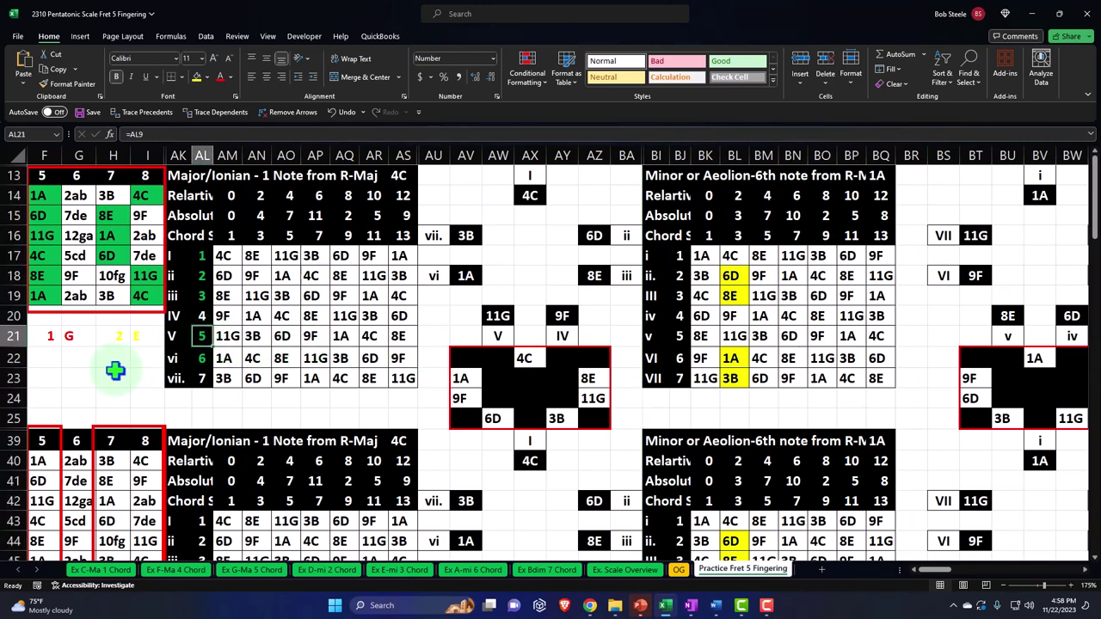
{"action": "scroll", "coordinate": [112, 368], "scroll_direction": "up", "scroll_amount": 2}
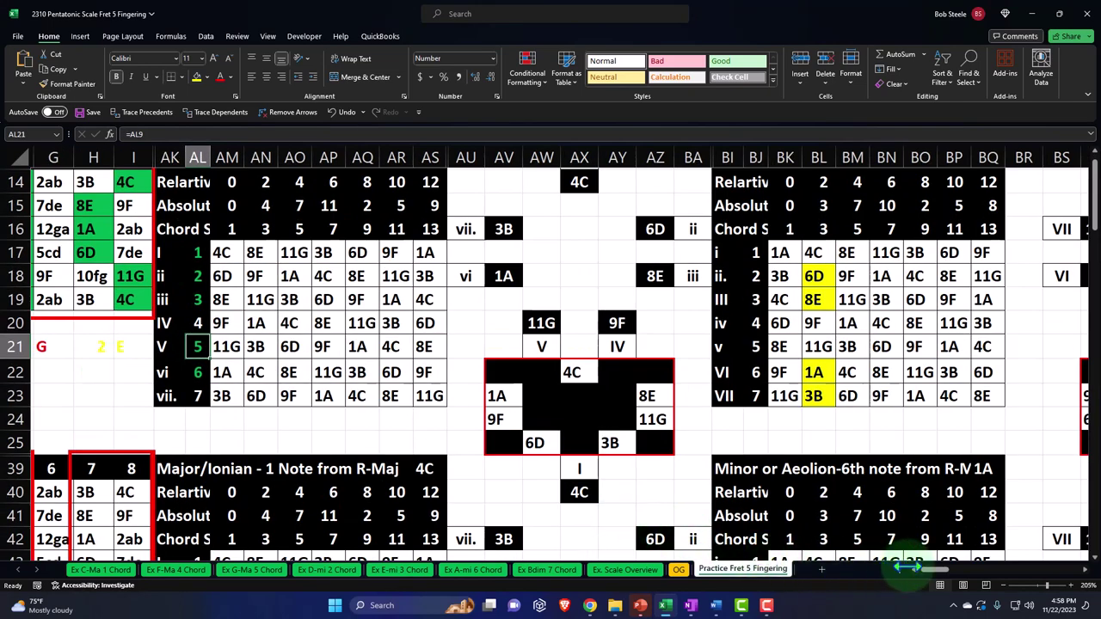
{"action": "scroll", "coordinate": [903, 568], "scroll_direction": "left", "scroll_amount": 1}
{"action": "scroll", "coordinate": [109, 362], "scroll_direction": "up", "scroll_amount": 1}
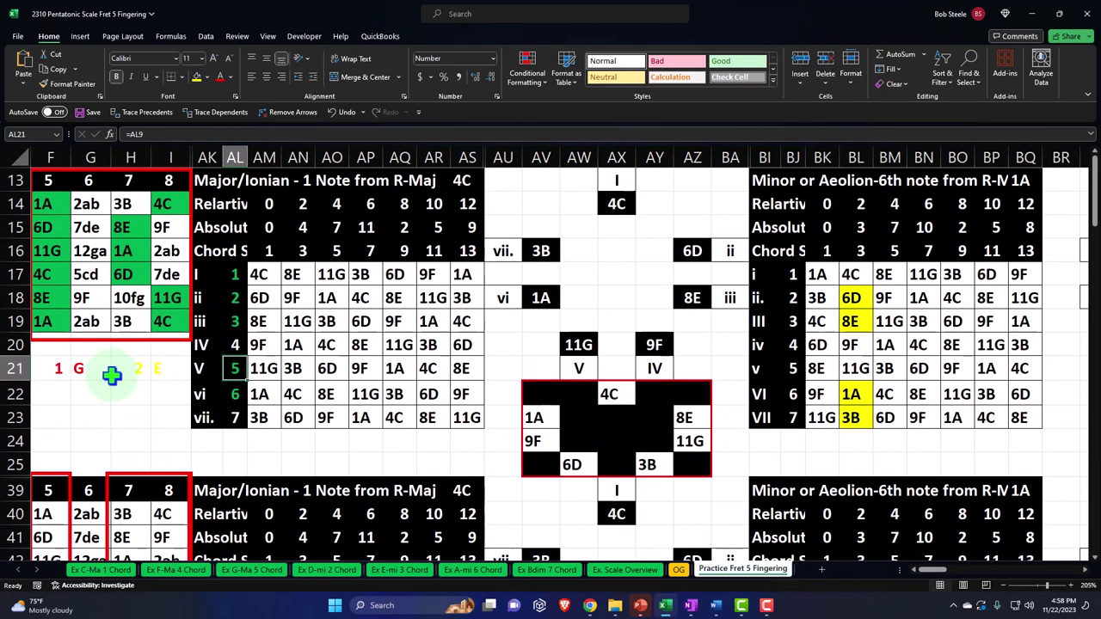
{"action": "scroll", "coordinate": [109, 362], "scroll_direction": "up", "scroll_amount": 1}
{"action": "scroll", "coordinate": [110, 362], "scroll_direction": "up", "scroll_amount": 1}
{"action": "scroll", "coordinate": [927, 581], "scroll_direction": "left", "scroll_amount": 1}
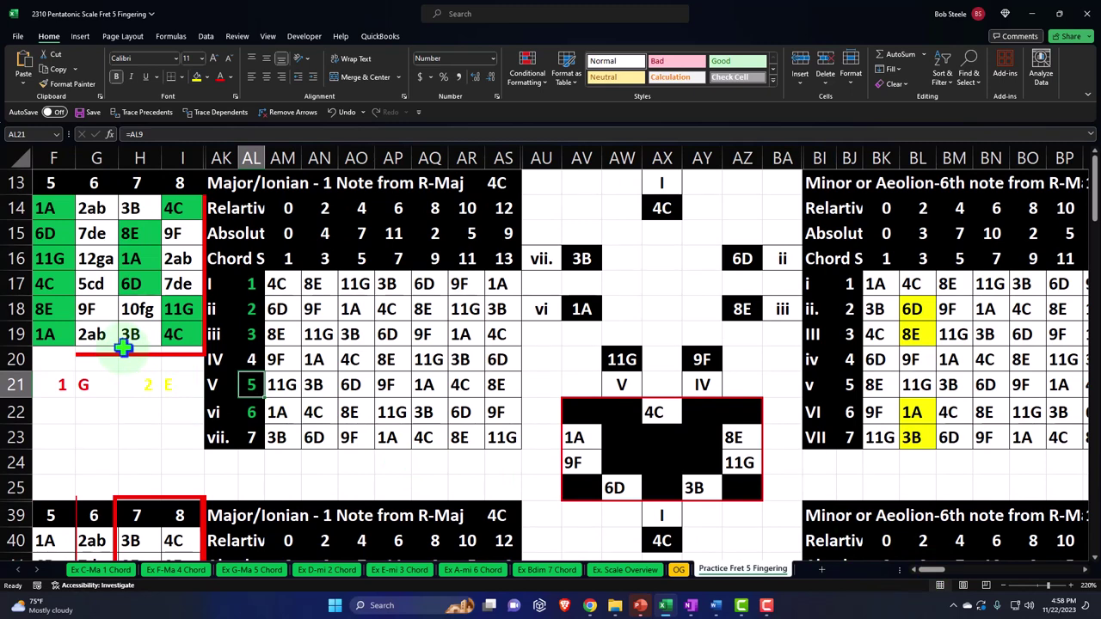
{"action": "left_click", "coordinate": [251, 359]}
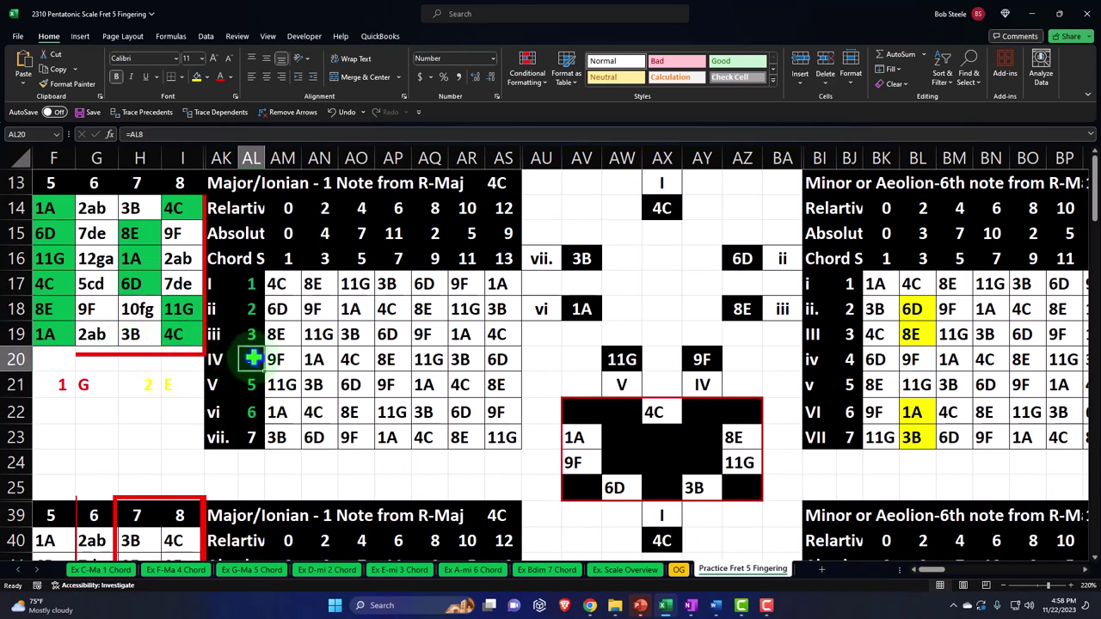
{"action": "left_click", "coordinate": [255, 437]}
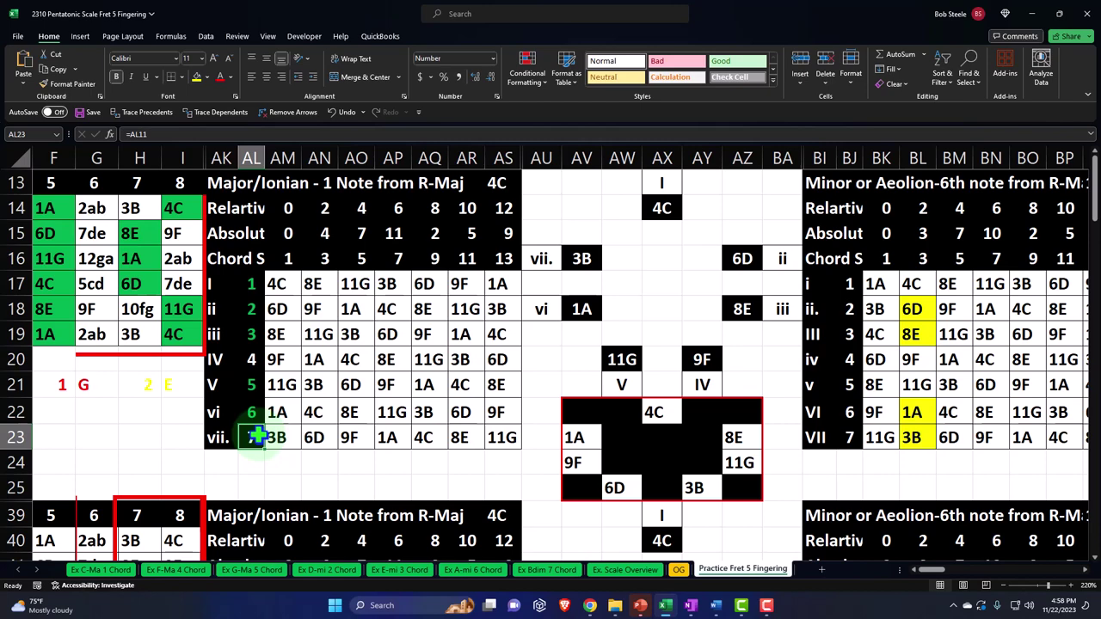
{"action": "left_click", "coordinate": [176, 569]}
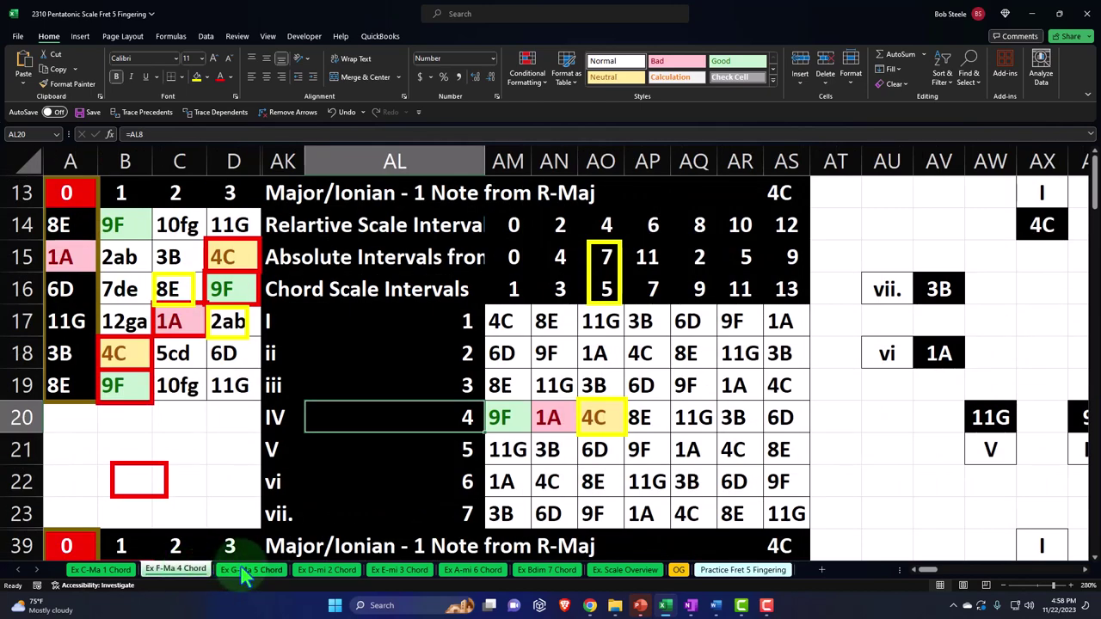
{"action": "scroll", "coordinate": [249, 486], "scroll_direction": "down", "scroll_amount": 6}
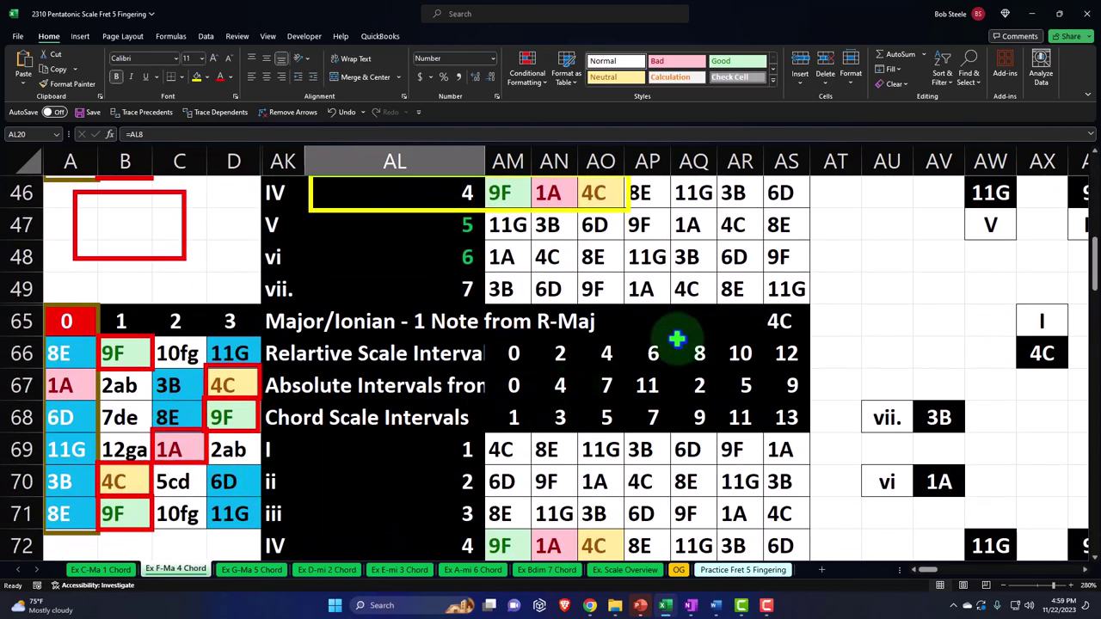
{"action": "scroll", "coordinate": [386, 373], "scroll_direction": "up", "scroll_amount": 8}
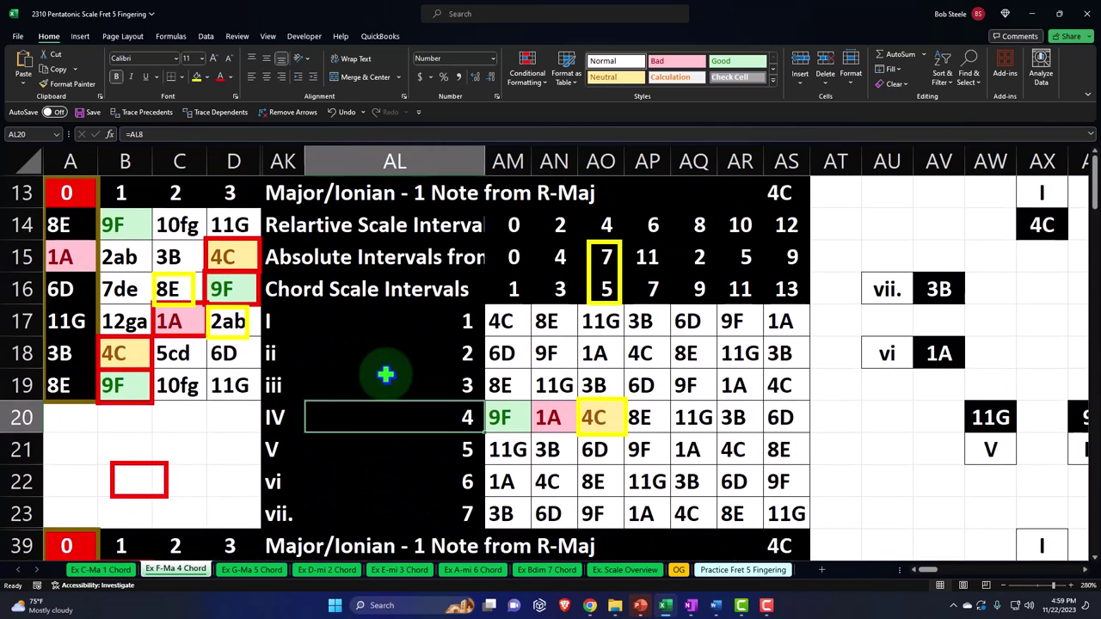
{"action": "key", "text": "Down"}
{"action": "key", "text": "Down"}
{"action": "key", "text": "Down"}
{"action": "scroll", "coordinate": [705, 559], "scroll_direction": "down", "scroll_amount": 4}
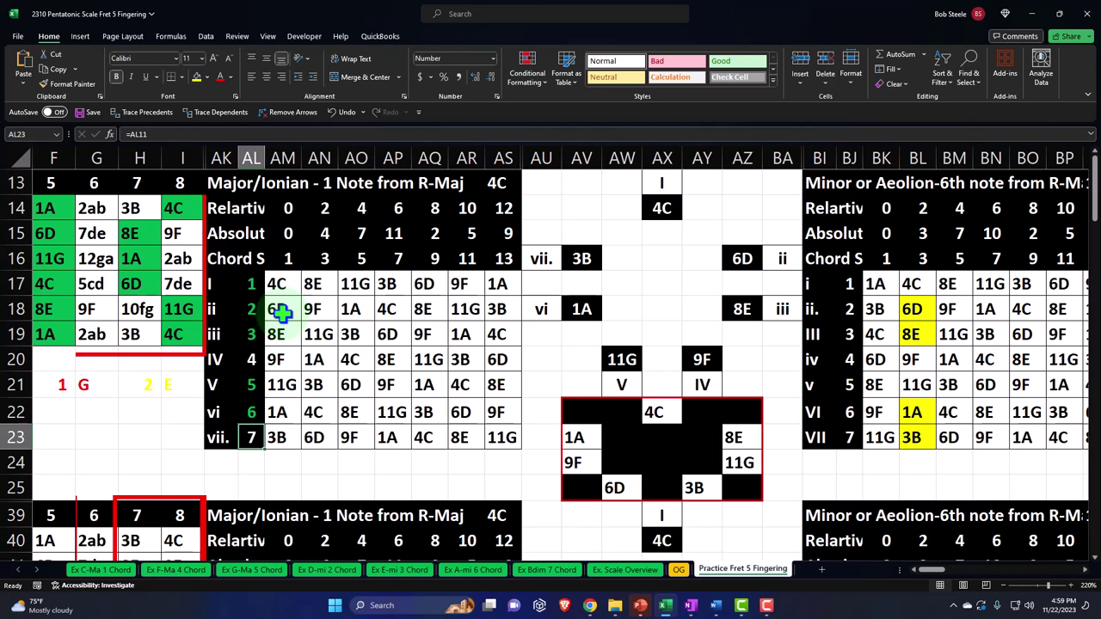
{"action": "left_click_drag", "start_coordinate": [281, 313], "coordinate": [346, 330]}
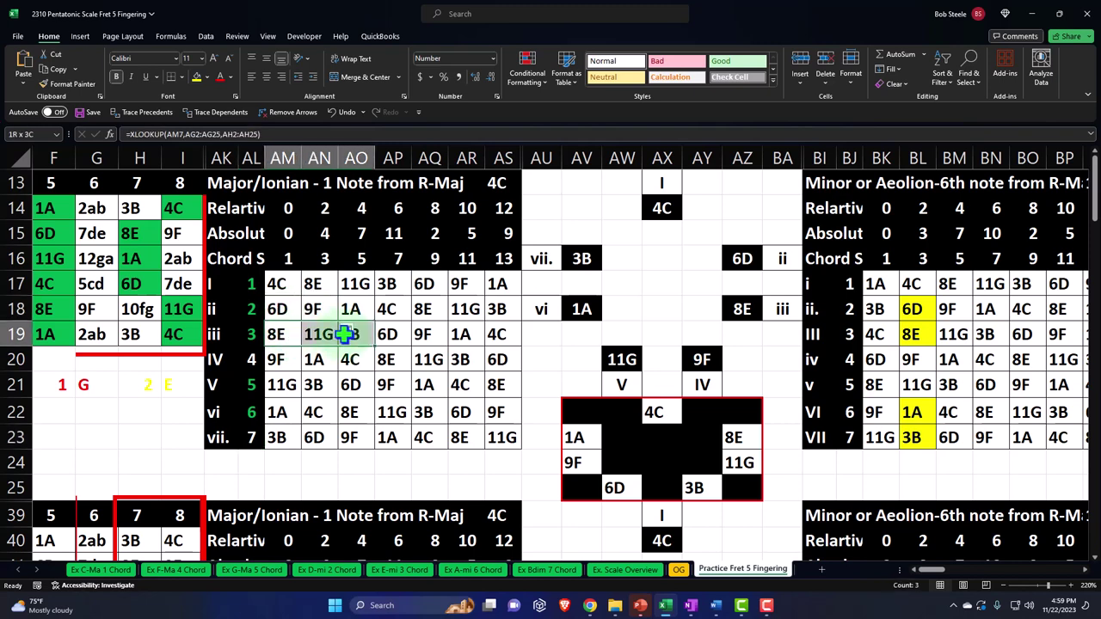
{"action": "left_click_drag", "start_coordinate": [281, 361], "coordinate": [346, 359]}
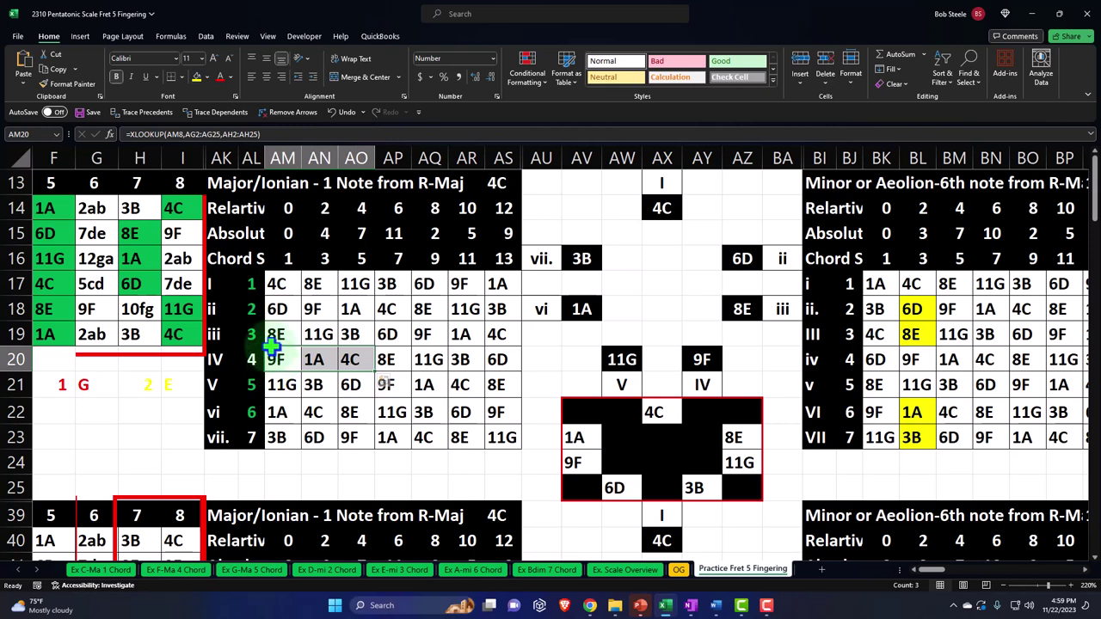
{"action": "left_click_drag", "start_coordinate": [251, 284], "coordinate": [311, 284]}
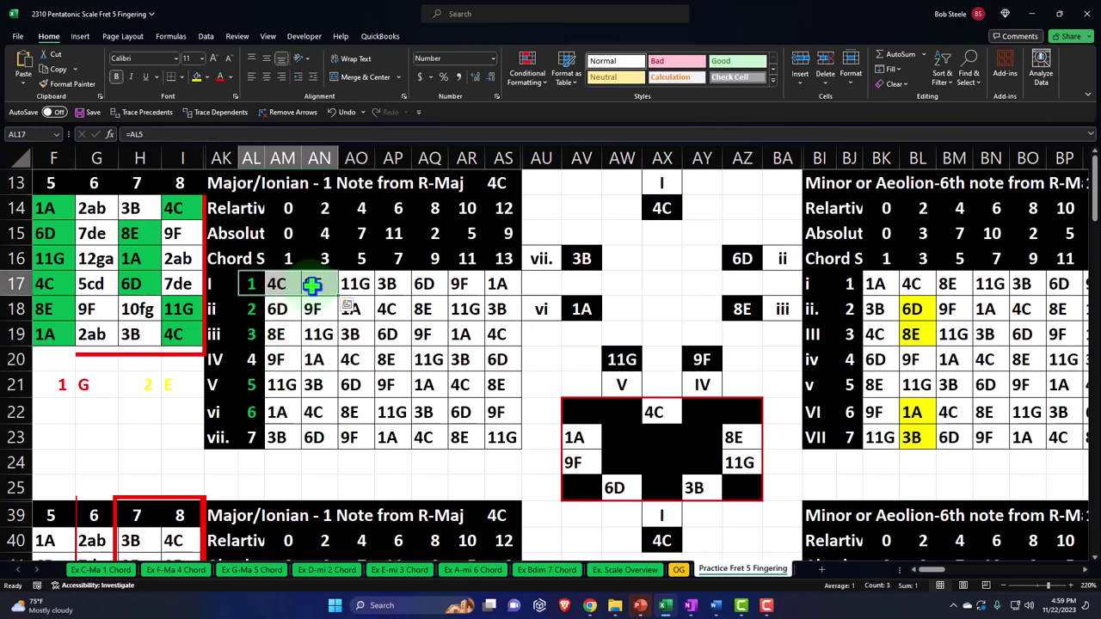
{"action": "left_click_drag", "start_coordinate": [252, 412], "coordinate": [282, 412]}
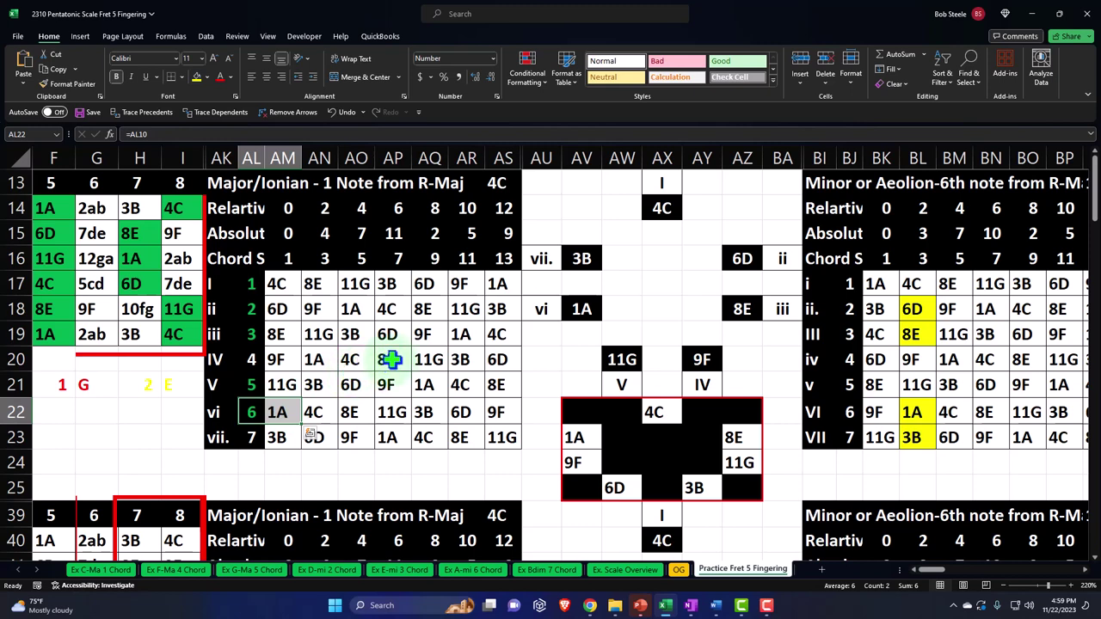
{"action": "left_click", "coordinate": [497, 182]}
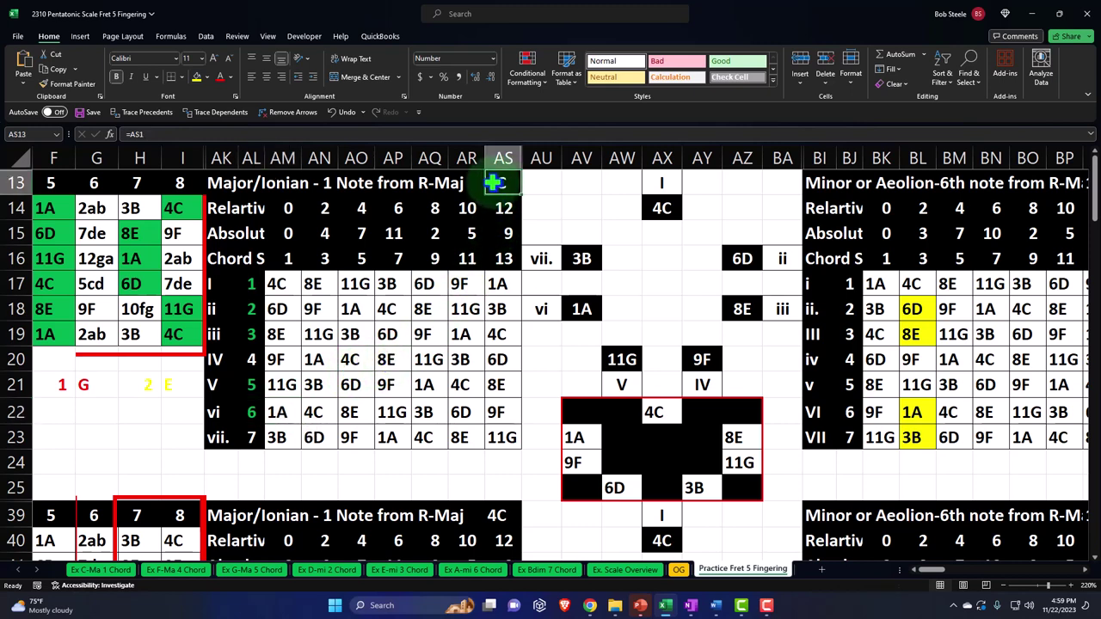
{"action": "left_click", "coordinate": [817, 183]}
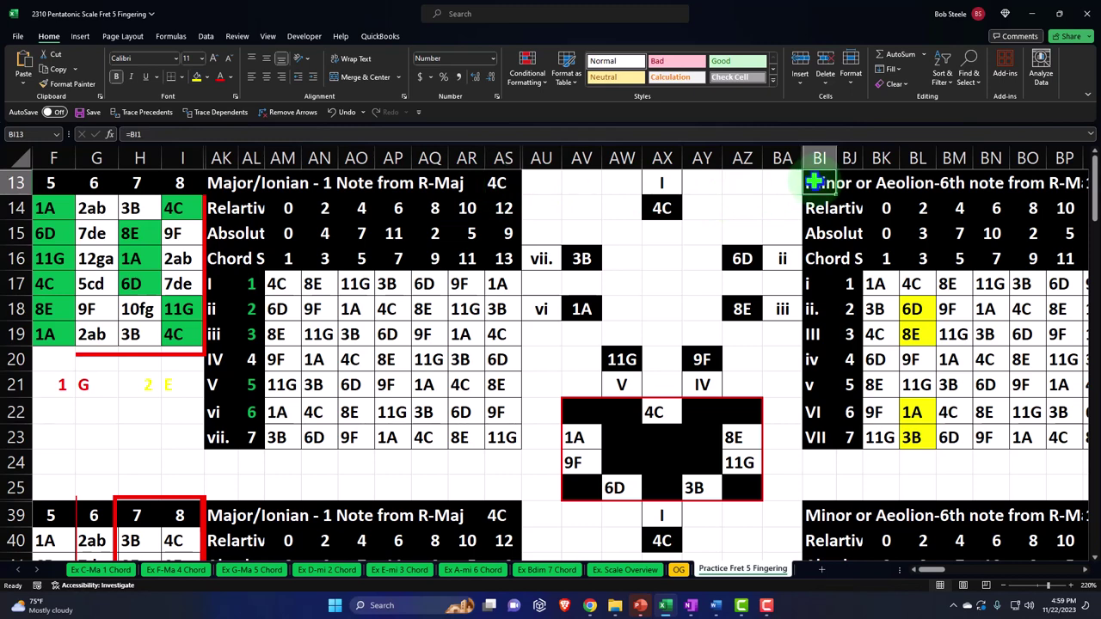
{"action": "left_click", "coordinate": [583, 309]}
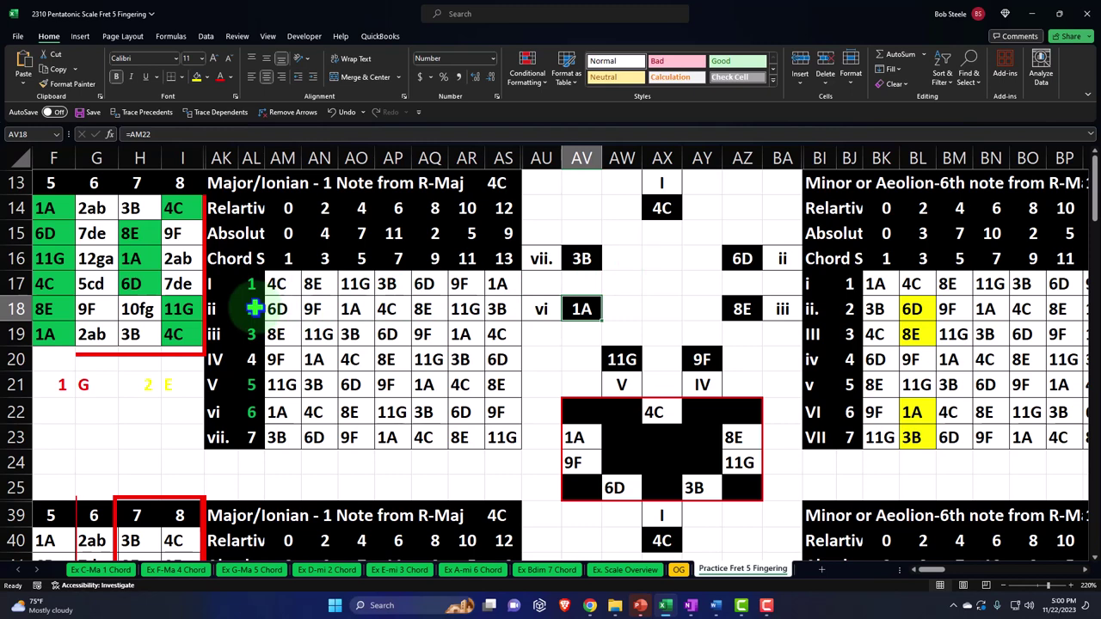
{"action": "left_click_drag", "start_coordinate": [278, 284], "coordinate": [356, 285]}
{"action": "left_click_drag", "start_coordinate": [273, 327], "coordinate": [353, 331]}
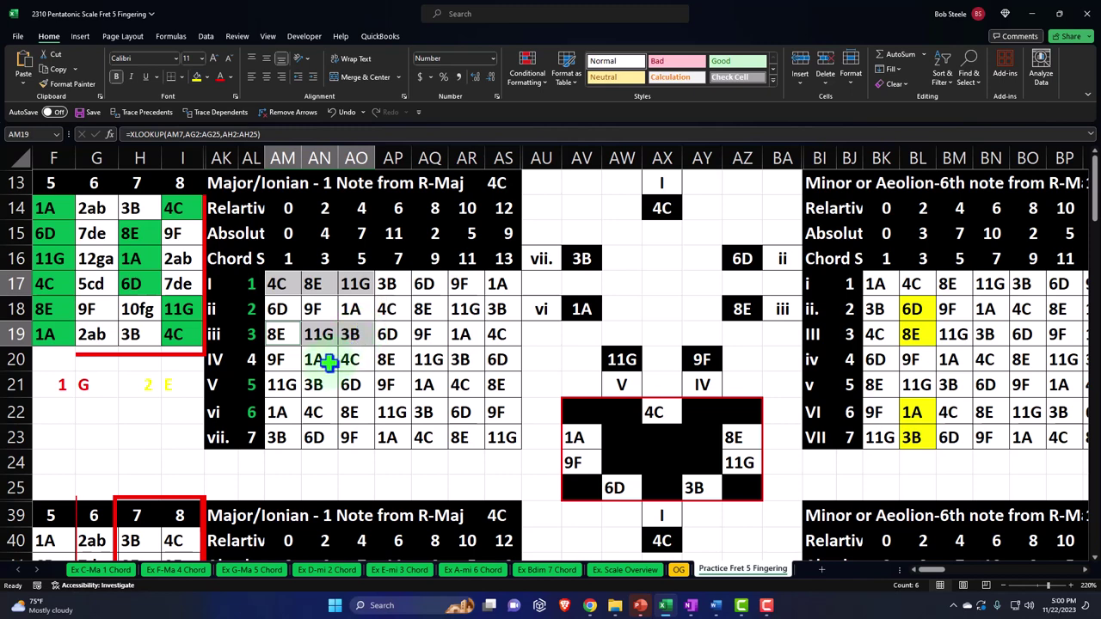
{"action": "left_click_drag", "start_coordinate": [287, 359], "coordinate": [359, 360]}
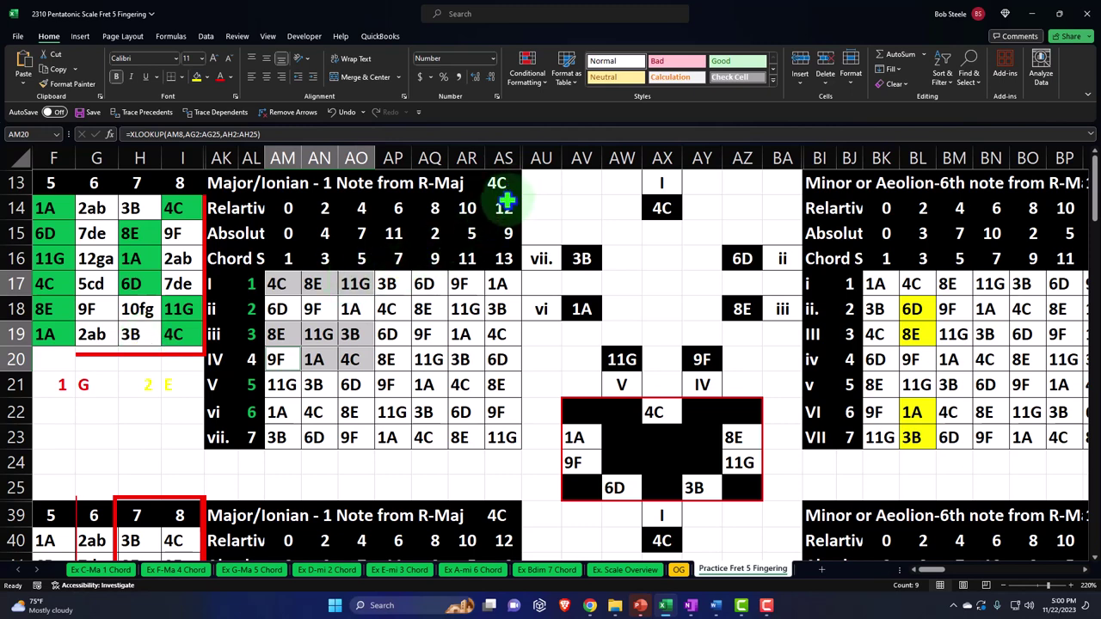
{"action": "left_click", "coordinate": [284, 362]}
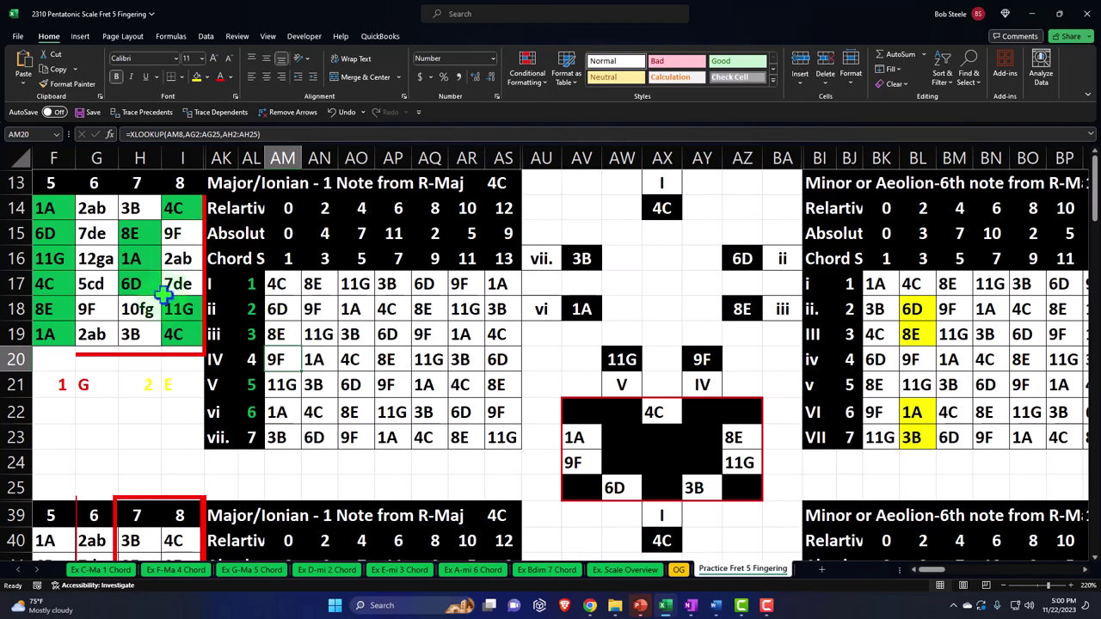
{"action": "scroll", "coordinate": [157, 321], "scroll_direction": "down", "scroll_amount": 7}
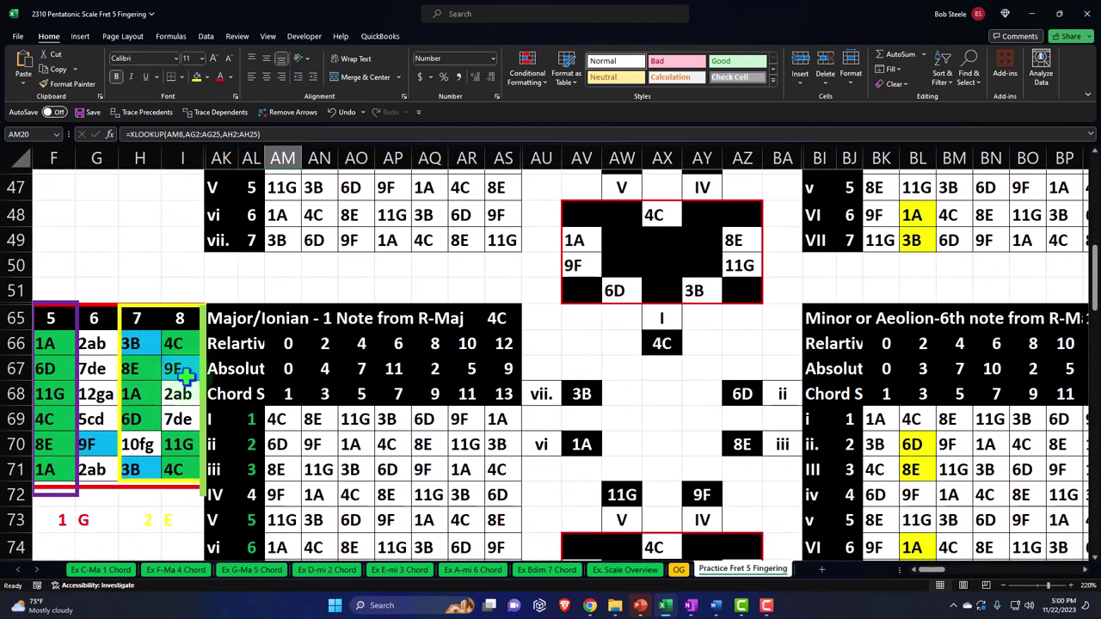
{"action": "left_click", "coordinate": [179, 369]}
{"action": "scroll", "coordinate": [187, 412], "scroll_direction": "down", "scroll_amount": 1}
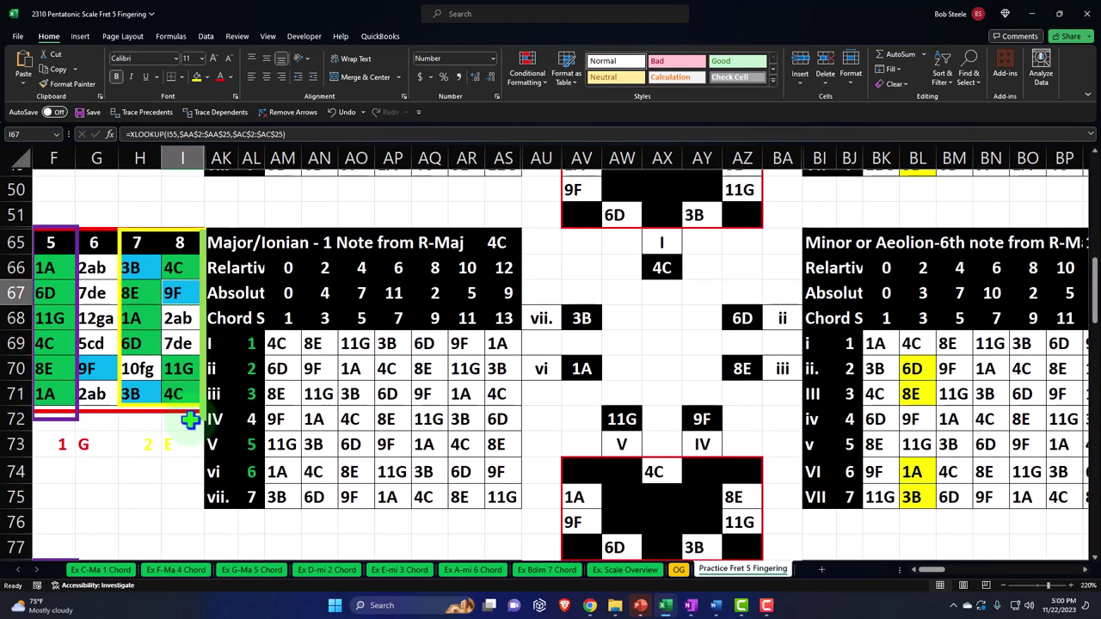
{"action": "left_click", "coordinate": [1093, 557]}
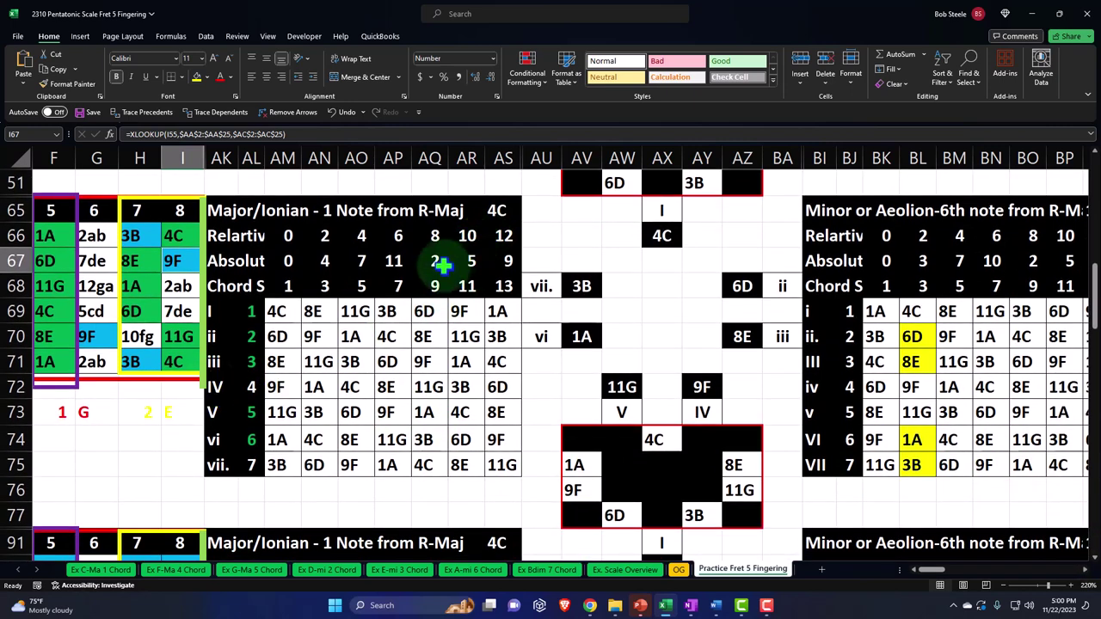
{"action": "scroll", "coordinate": [418, 293], "scroll_direction": "up", "scroll_amount": 7}
{"action": "scroll", "coordinate": [416, 298], "scroll_direction": "up", "scroll_amount": 2}
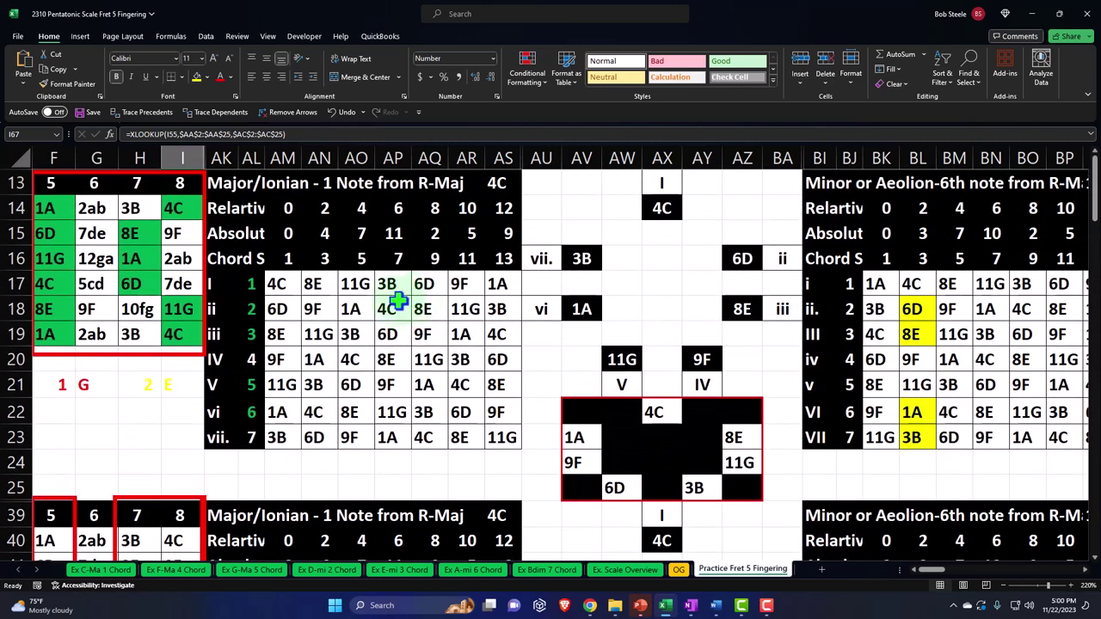
{"action": "left_click", "coordinate": [177, 235]}
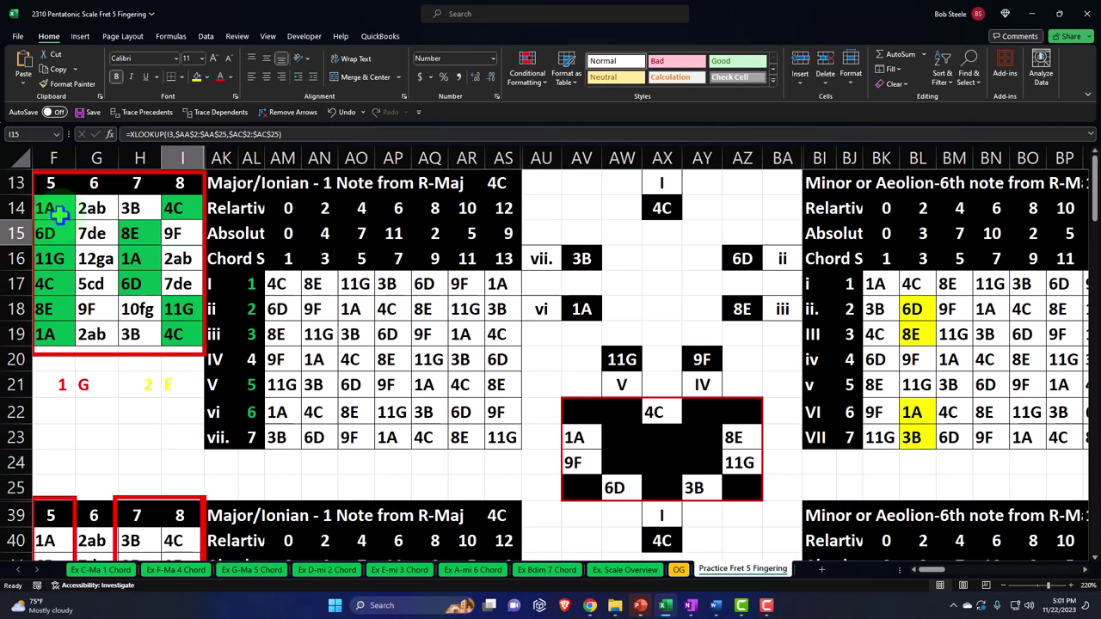
{"action": "left_click", "coordinate": [255, 350]}
{"action": "left_click", "coordinate": [256, 436], "text": "ctrl"}
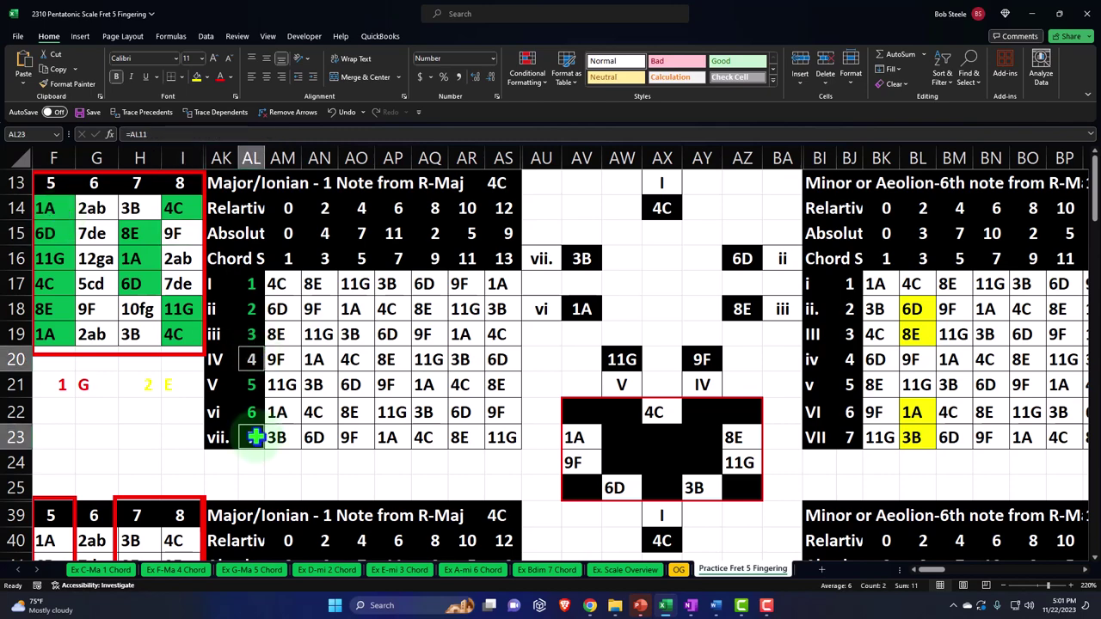
{"action": "scroll", "coordinate": [255, 437], "scroll_direction": "down", "scroll_amount": 7}
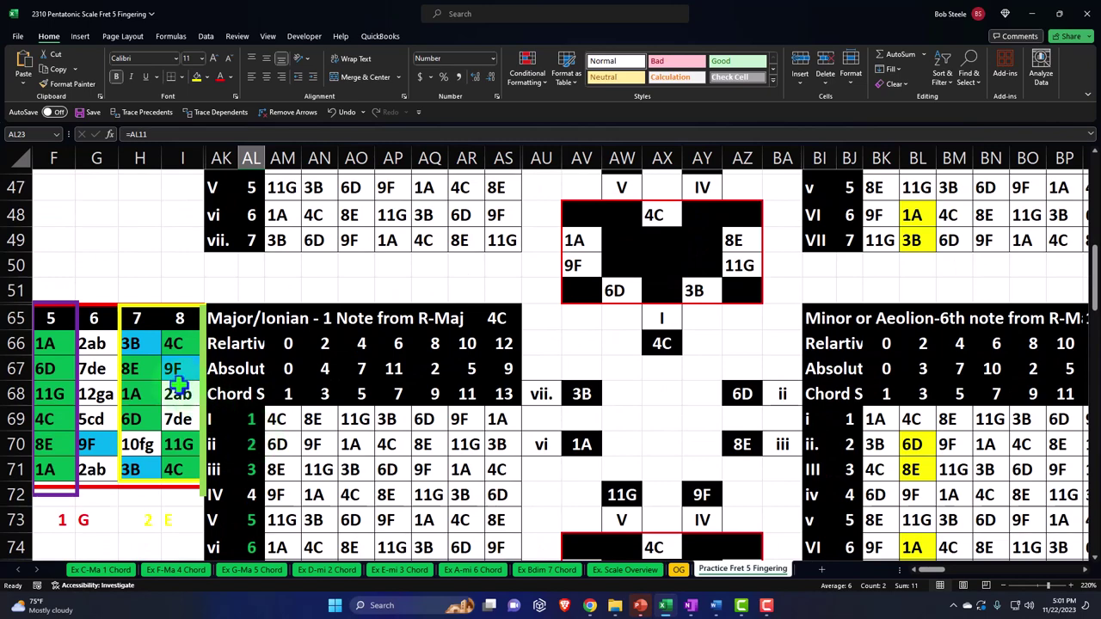
{"action": "scroll", "coordinate": [177, 387], "scroll_direction": "up", "scroll_amount": 7}
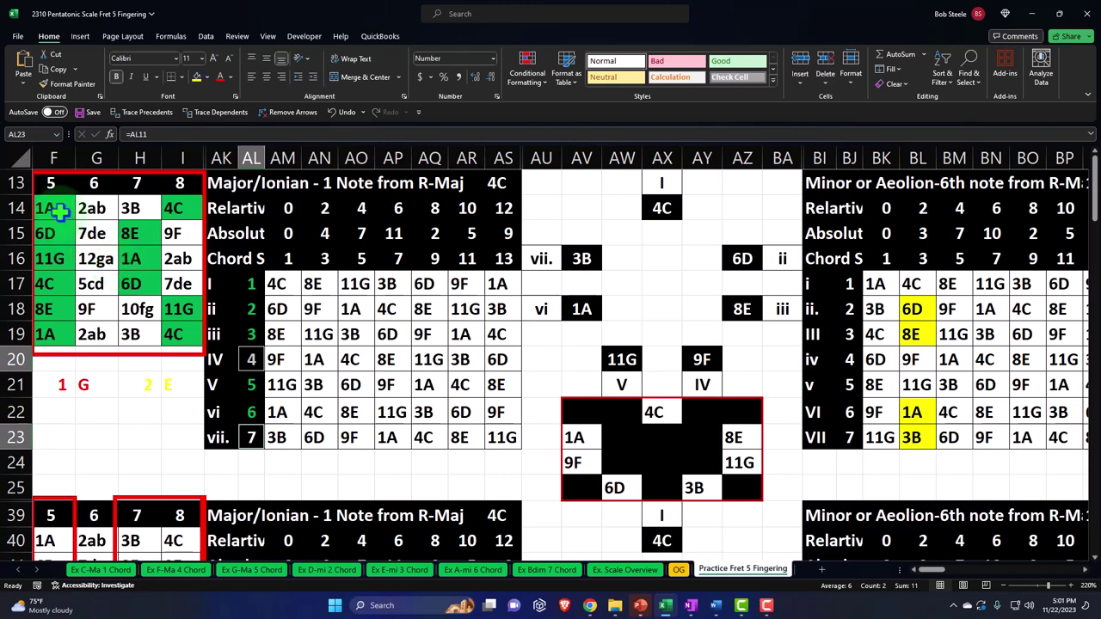
Paste the 1A and 2ab cells into A14 on the Ex. Scale Overview sheet.
{"action": "left_click_drag", "start_coordinate": [59, 212], "coordinate": [92, 208]}
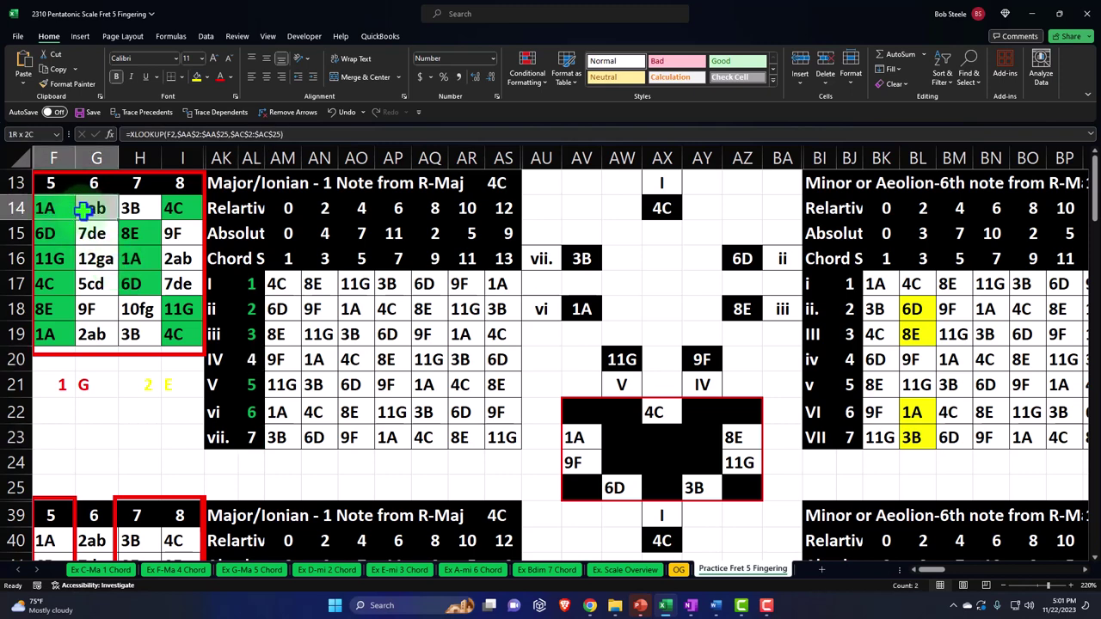
{"action": "left_click", "coordinate": [625, 573]}
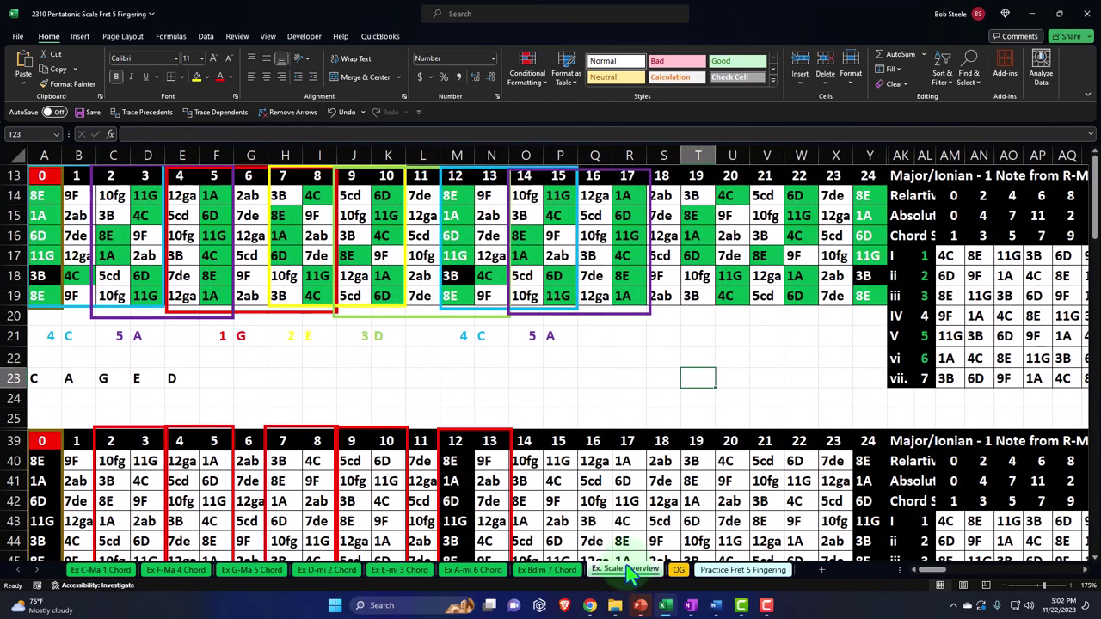
{"action": "left_click", "coordinate": [45, 196]}
{"action": "key", "text": "ctrl+v"}
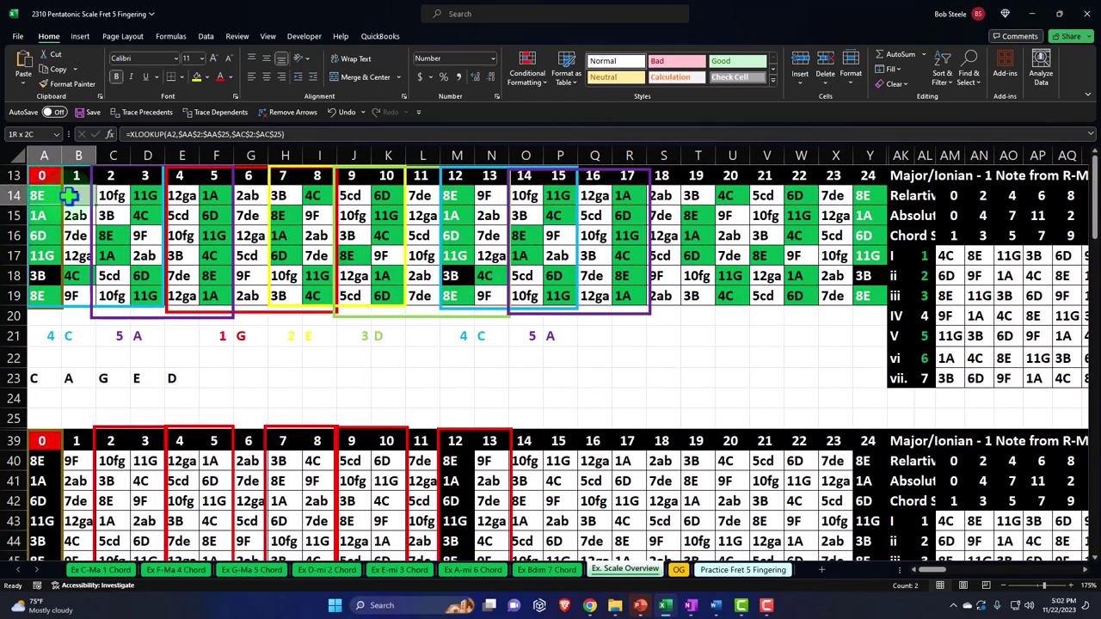
Paste the same cells into M18:N18 and N14:O14, then go to the OG sheet.
{"action": "left_click_drag", "start_coordinate": [144, 197], "coordinate": [176, 196]}
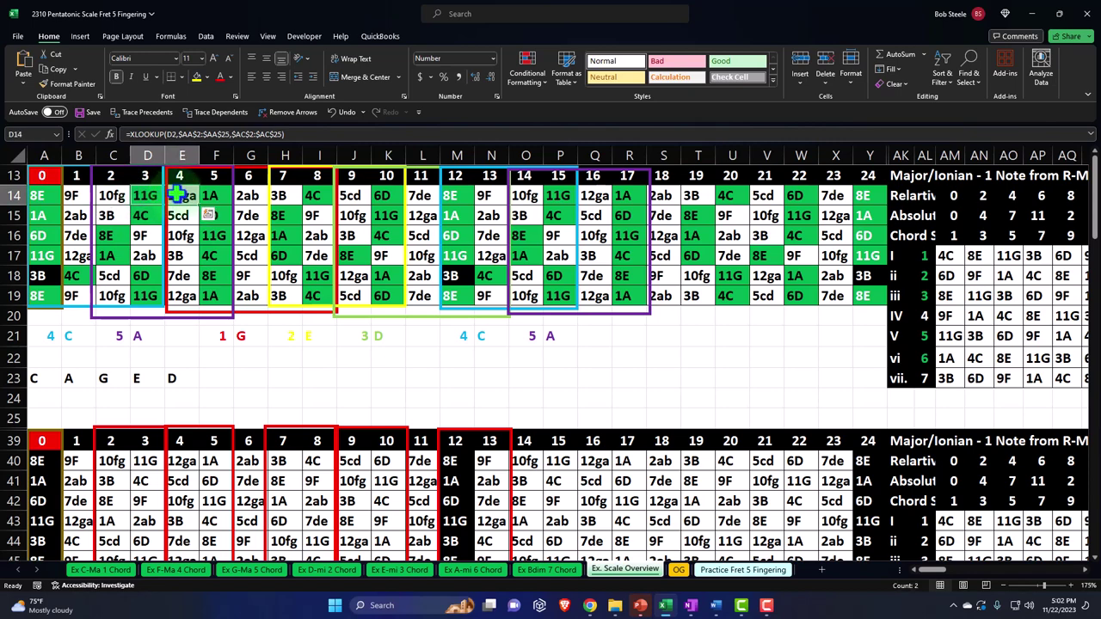
{"action": "left_click", "coordinate": [463, 275]}
{"action": "key", "text": "ctrl+v"}
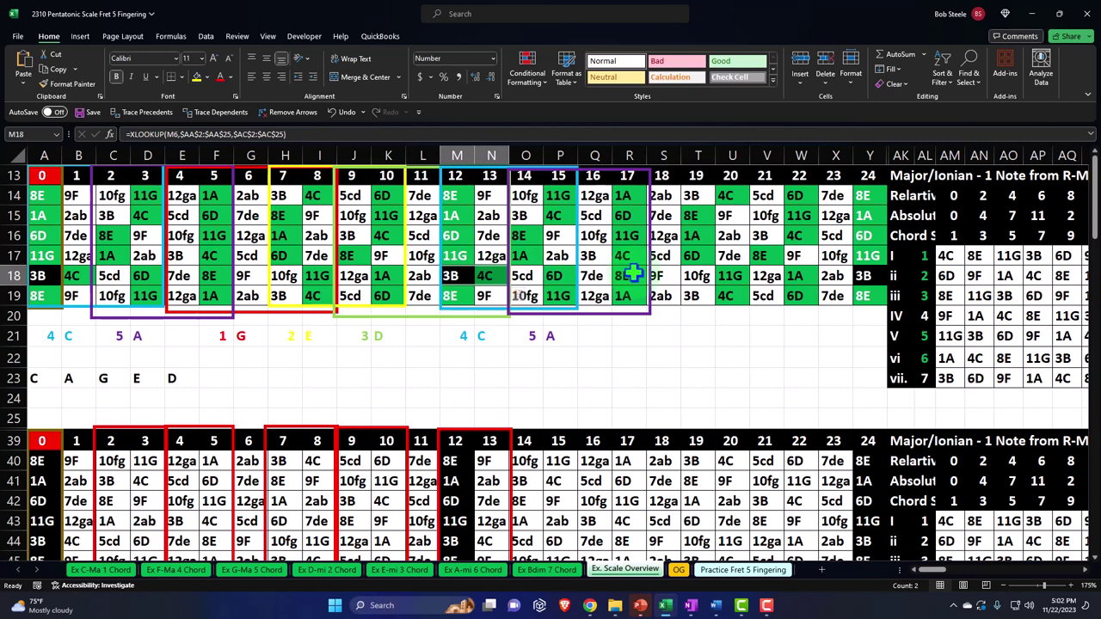
{"action": "left_click", "coordinate": [505, 196]}
{"action": "key", "text": "ctrl+v"}
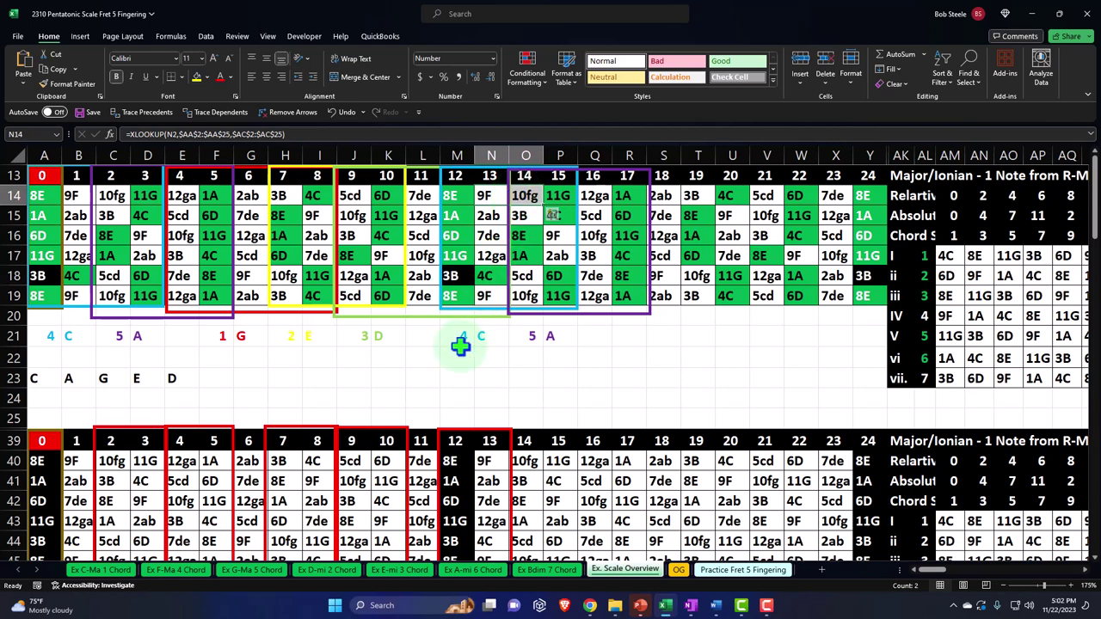
{"action": "left_click", "coordinate": [679, 570]}
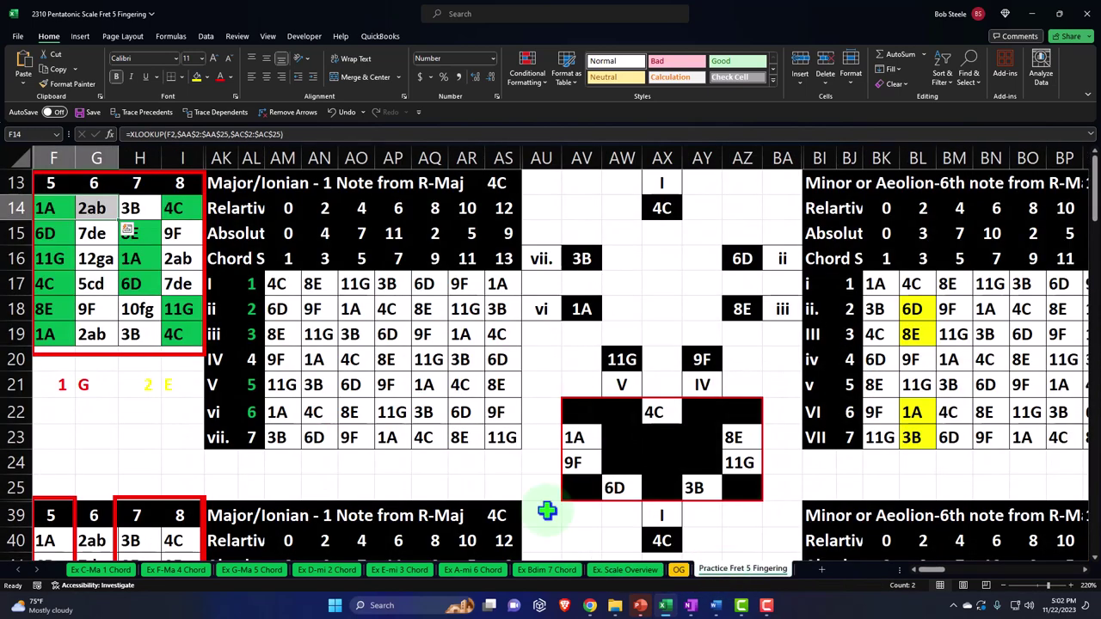
On Practice Fret 5 Fingering, mark the first fret-5 row notes and 6D, 7de, 8E.
{"action": "left_click", "coordinate": [729, 570]}
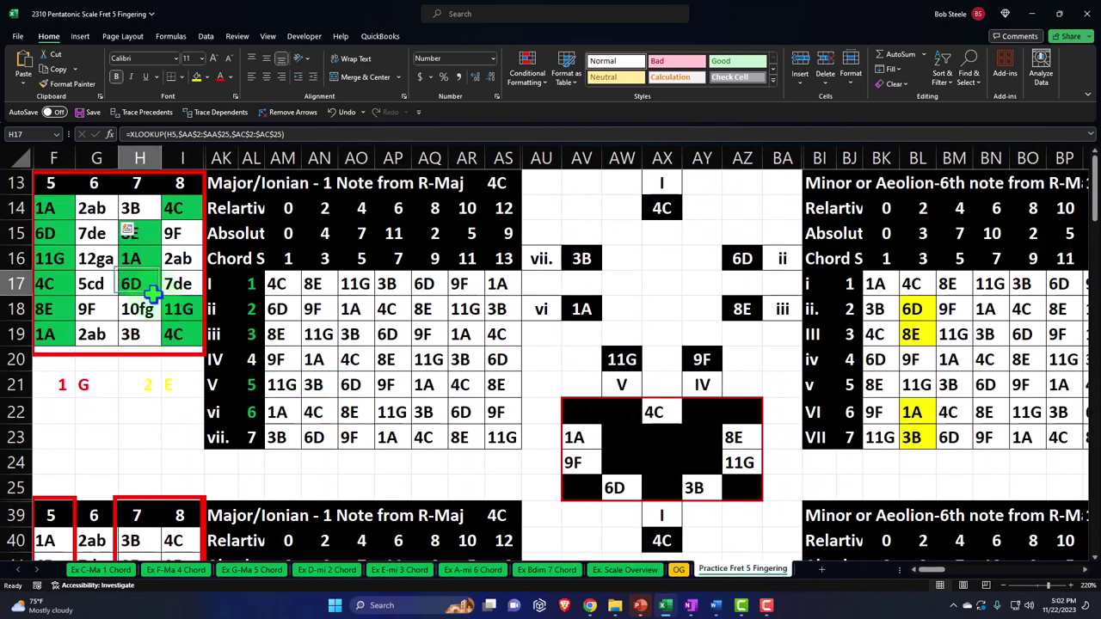
{"action": "left_click_drag", "start_coordinate": [45, 207], "coordinate": [174, 204]}
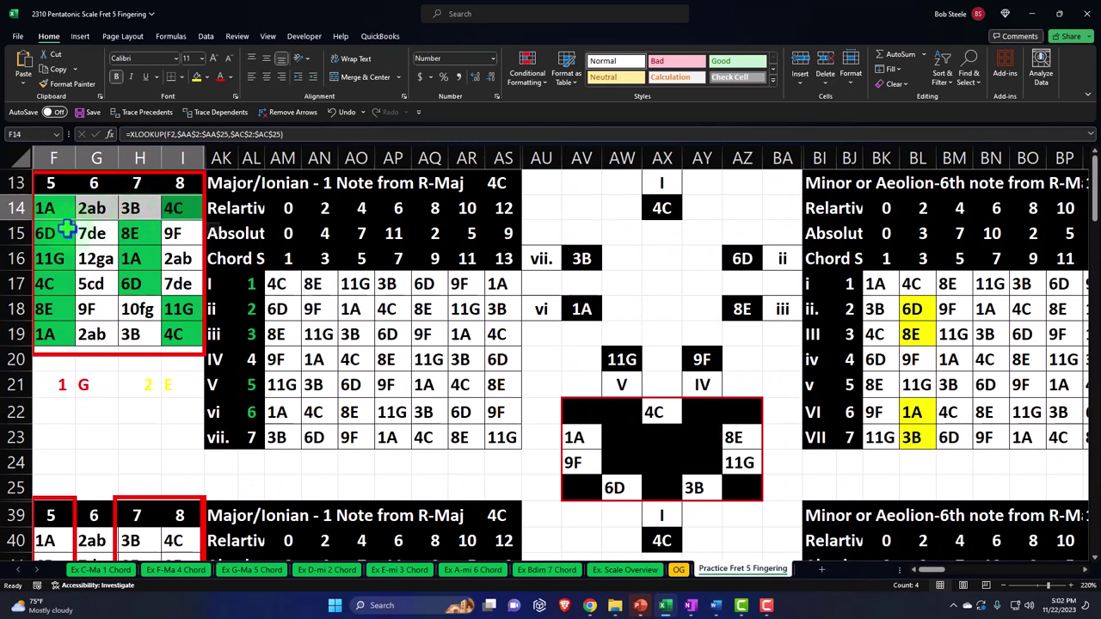
{"action": "left_click_drag", "start_coordinate": [56, 232], "coordinate": [128, 231]}
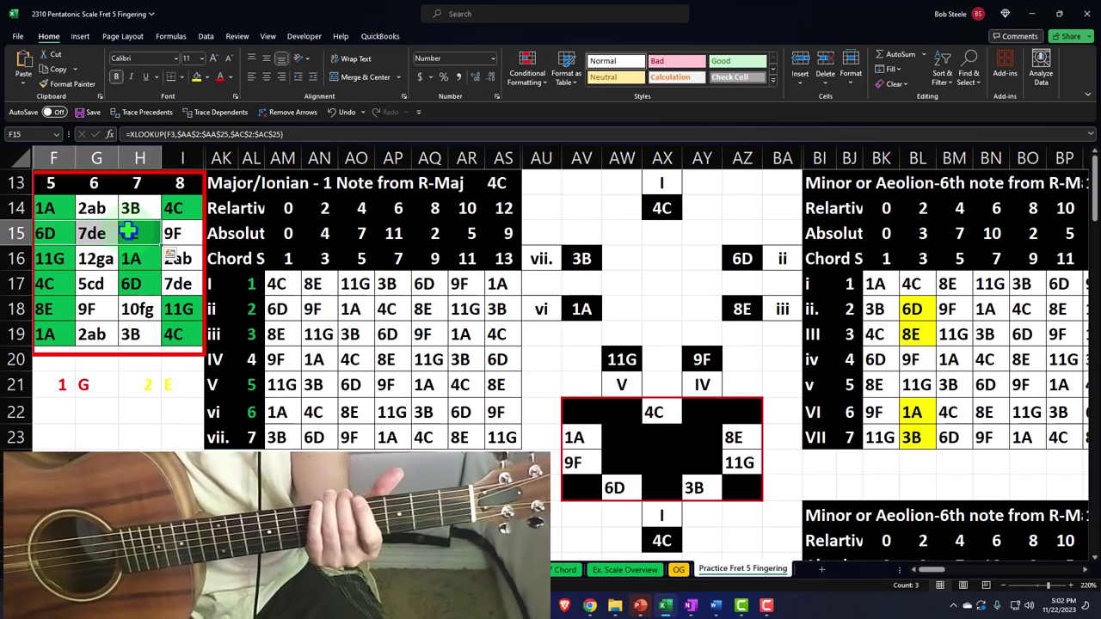
{"action": "left_click", "coordinate": [47, 209]}
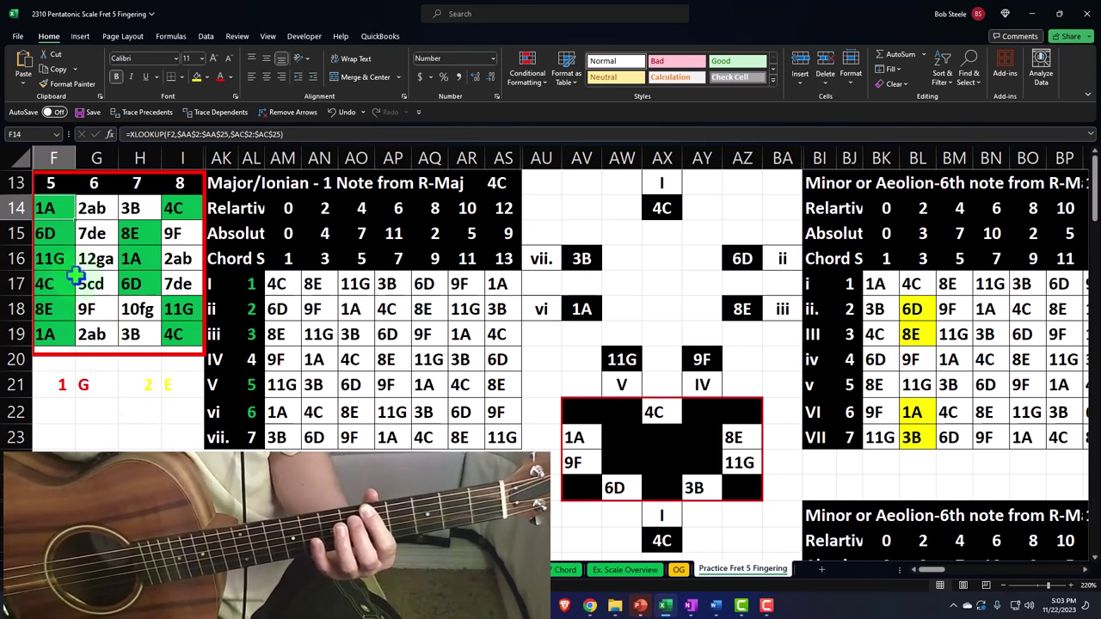
{"action": "left_click_drag", "start_coordinate": [43, 233], "coordinate": [131, 229]}
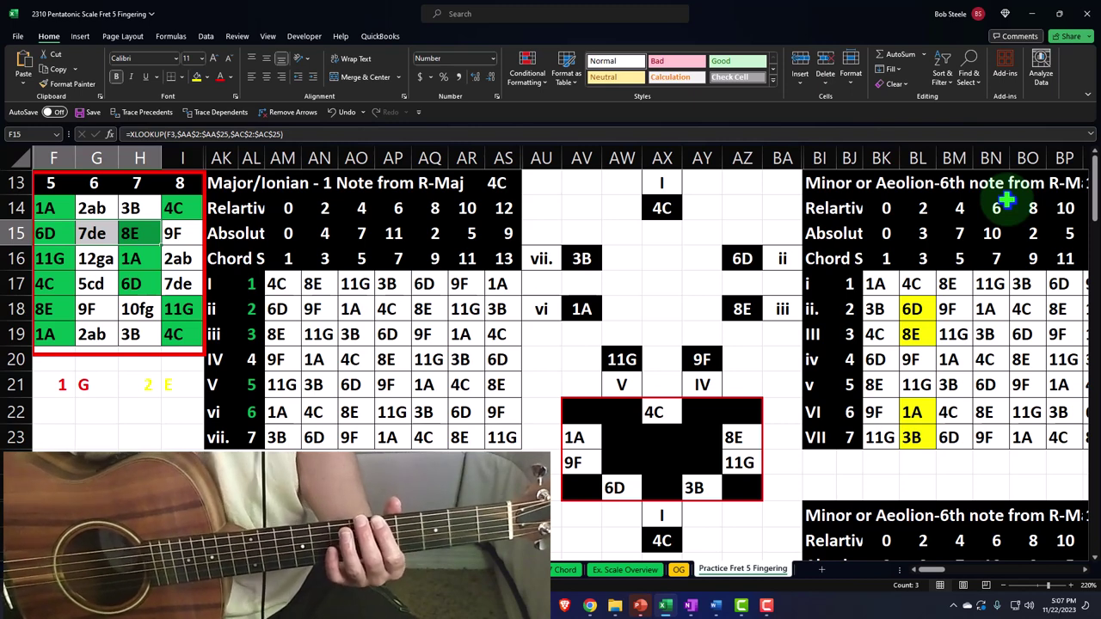
Duplicate the red frame and shrink the copy to fit around row 14 of the grid.
{"action": "left_click", "coordinate": [188, 354]}
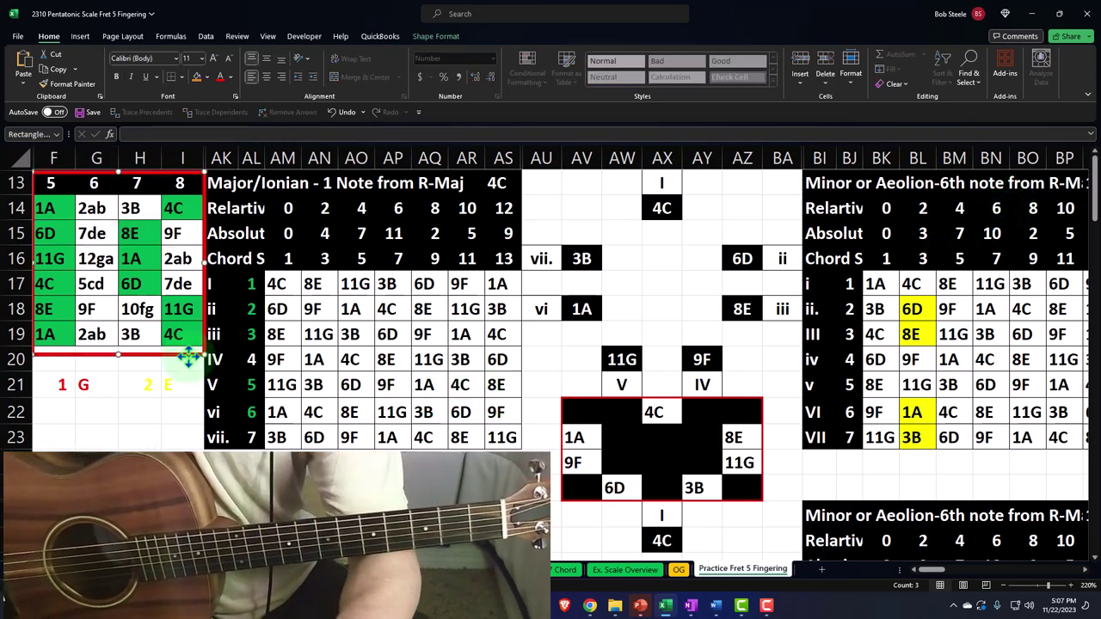
{"action": "left_click_drag", "start_coordinate": [187, 354], "coordinate": [116, 449]}
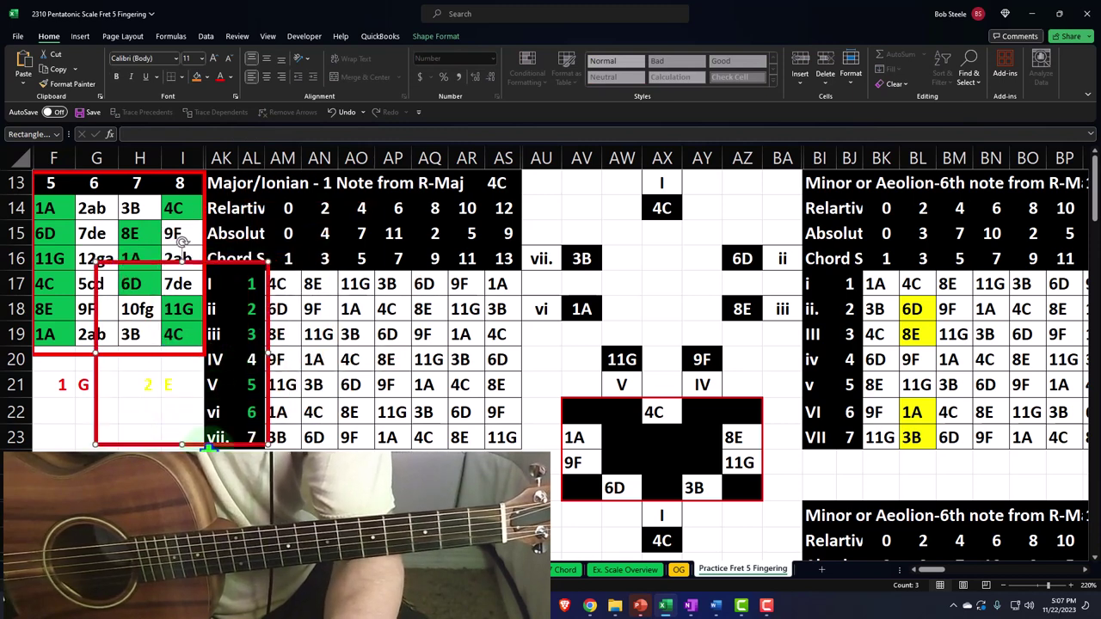
{"action": "left_click_drag", "start_coordinate": [269, 436], "coordinate": [202, 221]}
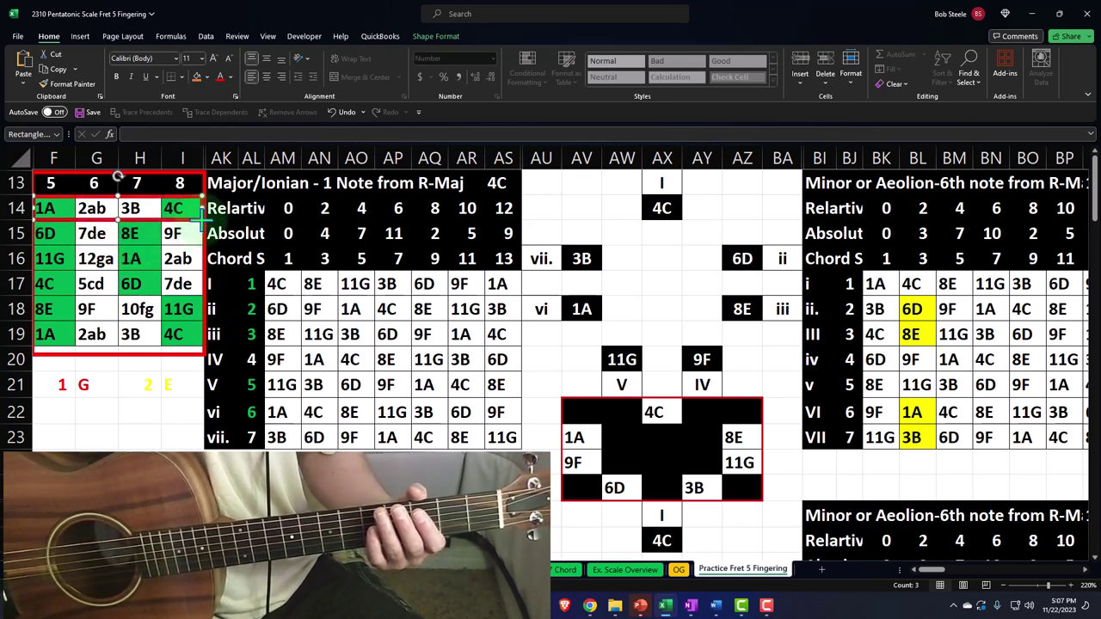
Give the new row-14 box a yellow outline.
{"action": "left_click", "coordinate": [437, 37]}
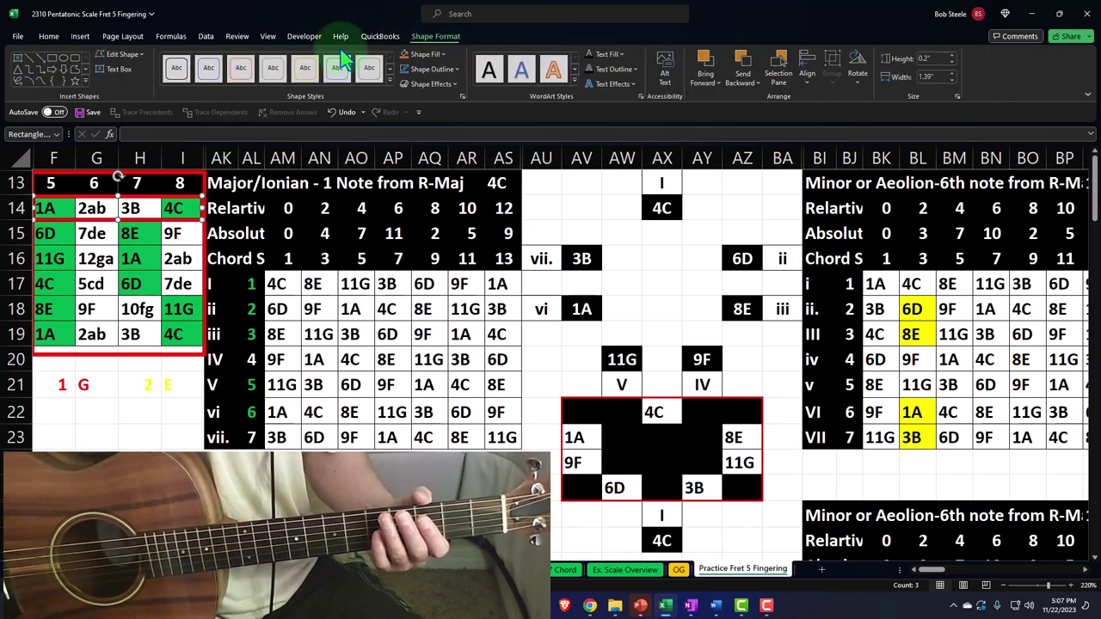
{"action": "left_click", "coordinate": [447, 69]}
{"action": "left_click", "coordinate": [432, 193]}
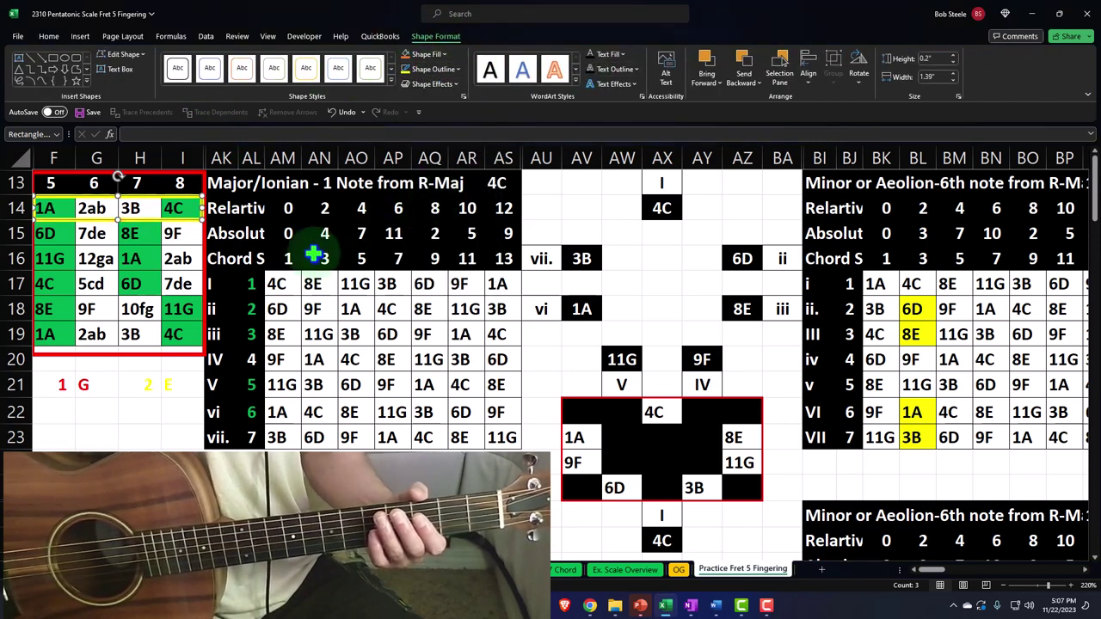
{"action": "left_click", "coordinate": [178, 284]}
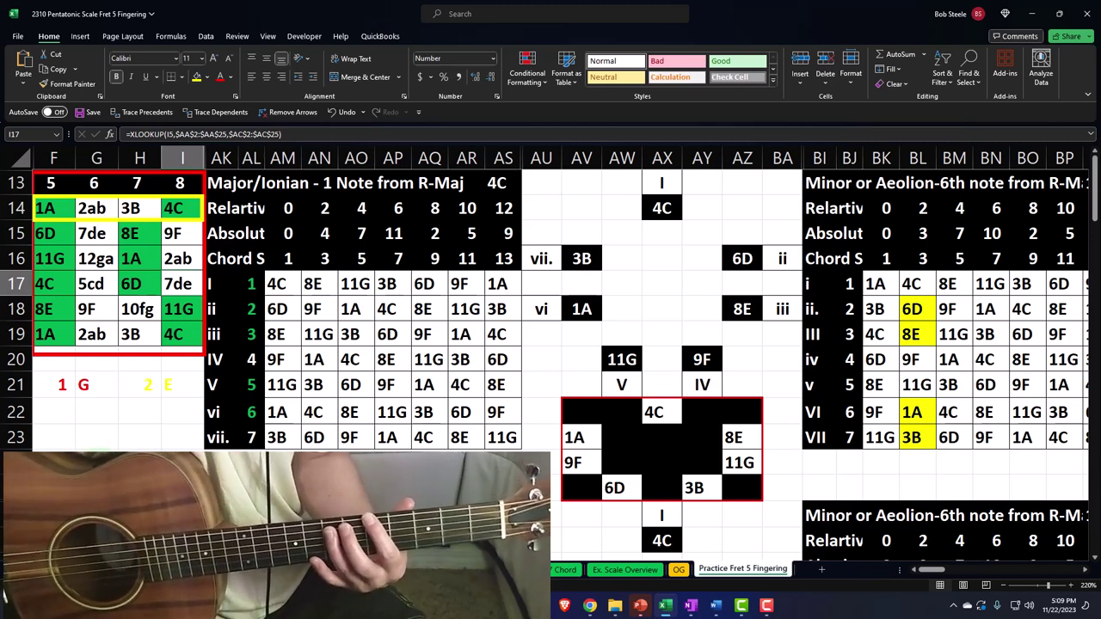
{"action": "left_click", "coordinate": [64, 211]}
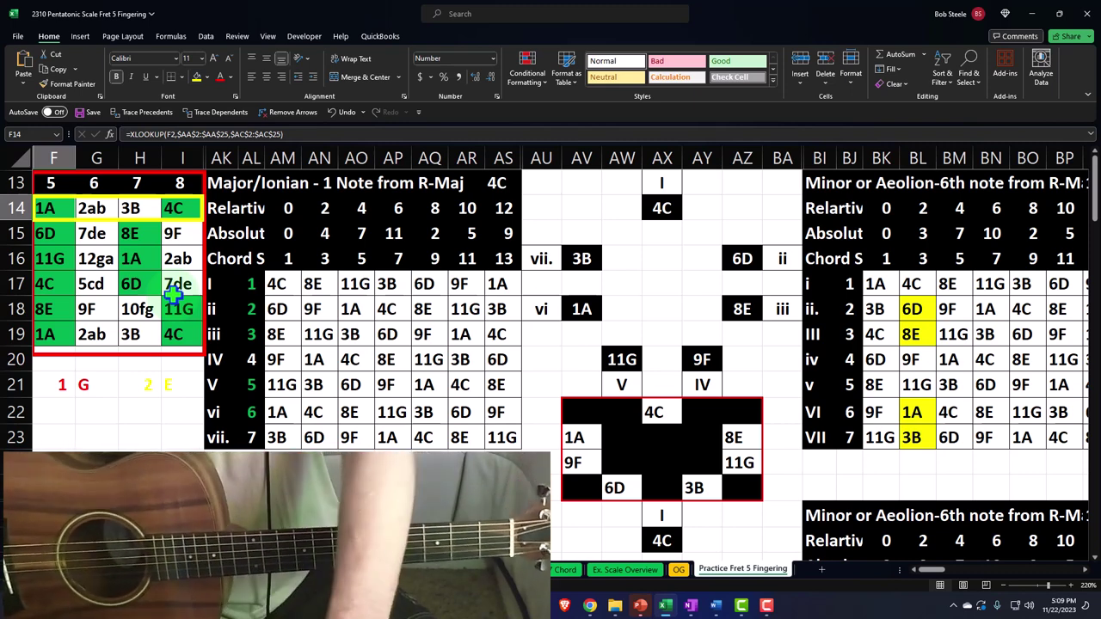
{"action": "left_click", "coordinate": [176, 209]}
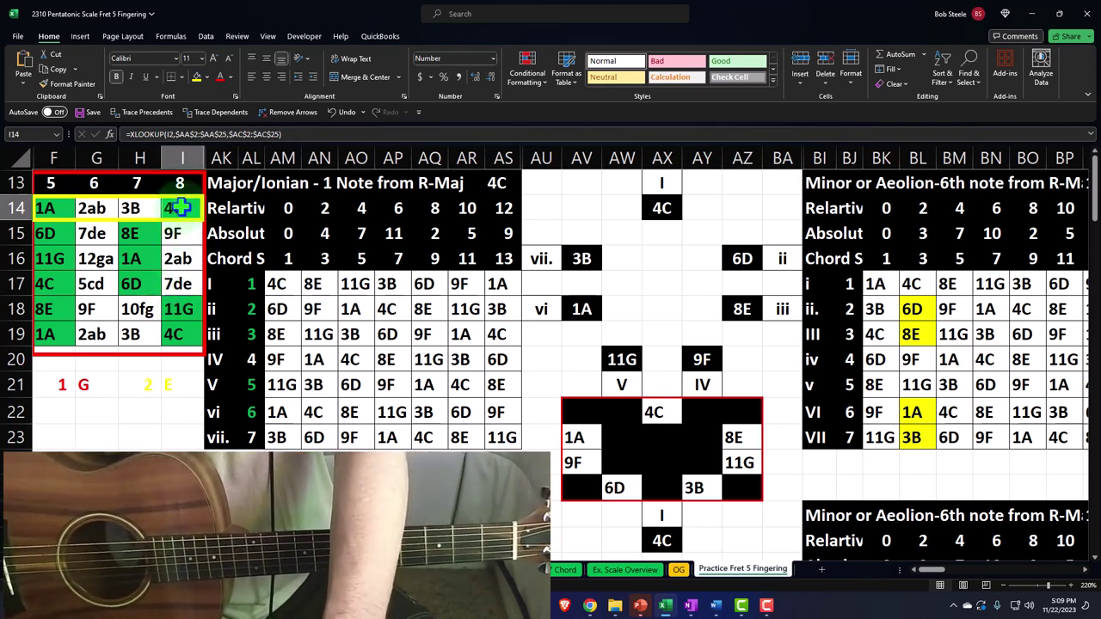
{"action": "left_click", "coordinate": [141, 221]}
{"action": "left_click", "coordinate": [139, 233]}
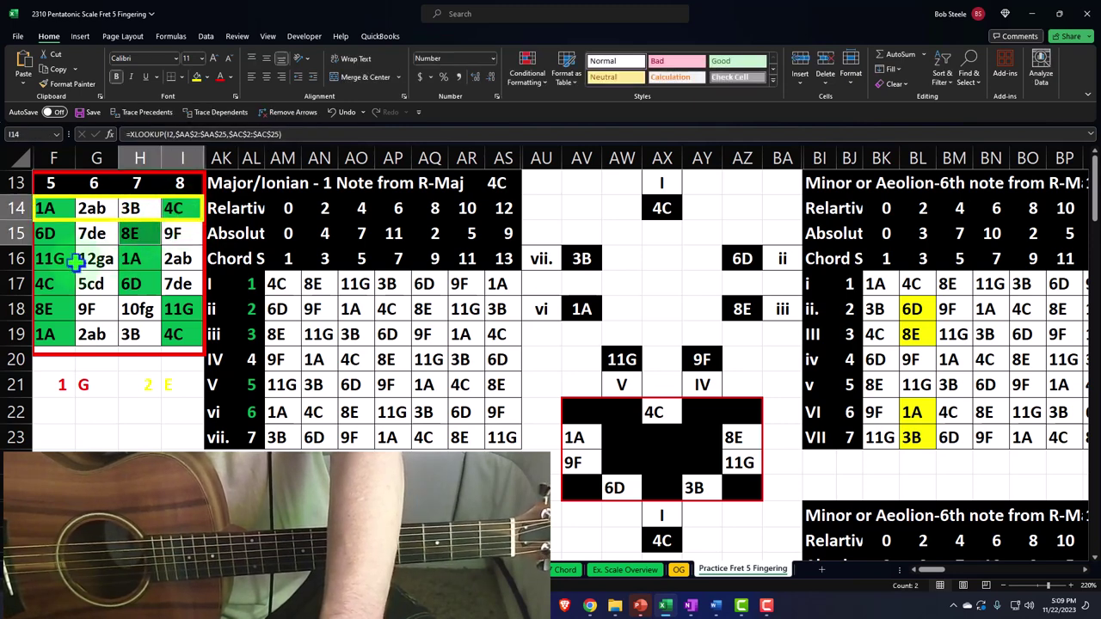
{"action": "left_click_drag", "start_coordinate": [50, 258], "coordinate": [52, 310]}
{"action": "left_click", "coordinate": [178, 335], "text": "ctrl"}
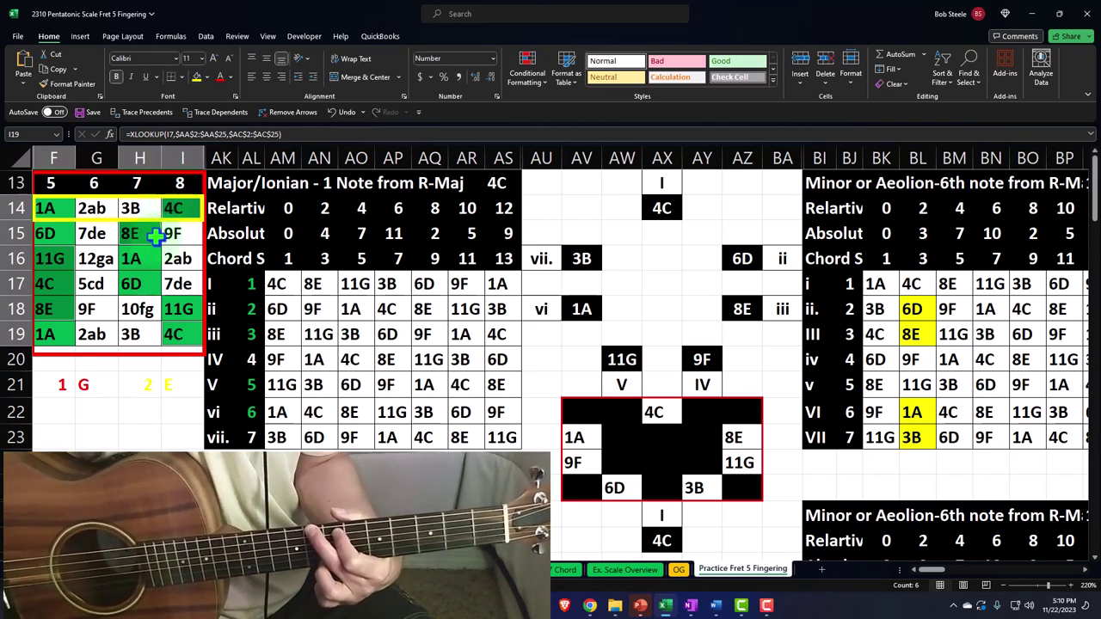
{"action": "scroll", "coordinate": [191, 412], "scroll_direction": "down", "scroll_amount": 10}
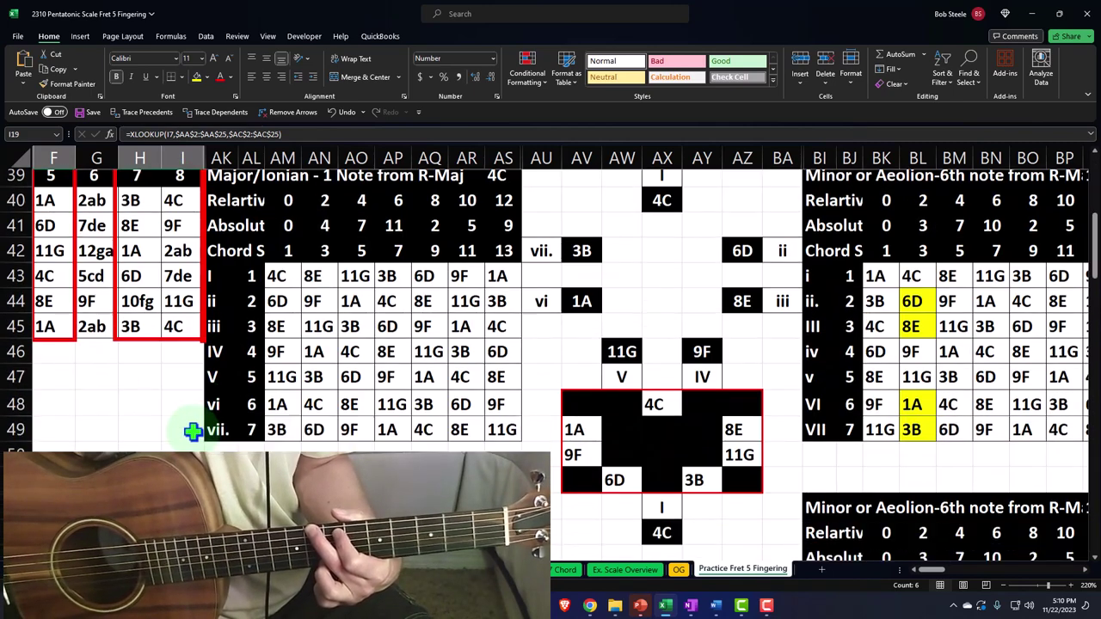
{"action": "scroll", "coordinate": [191, 421], "scroll_direction": "up", "scroll_amount": 12}
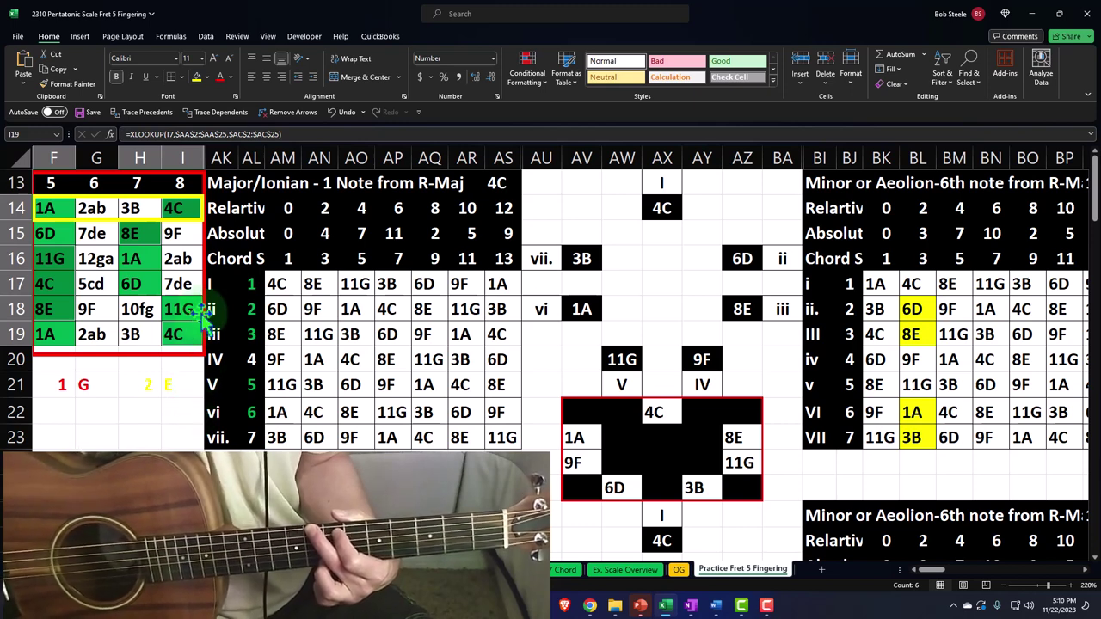
{"action": "left_click", "coordinate": [176, 208]}
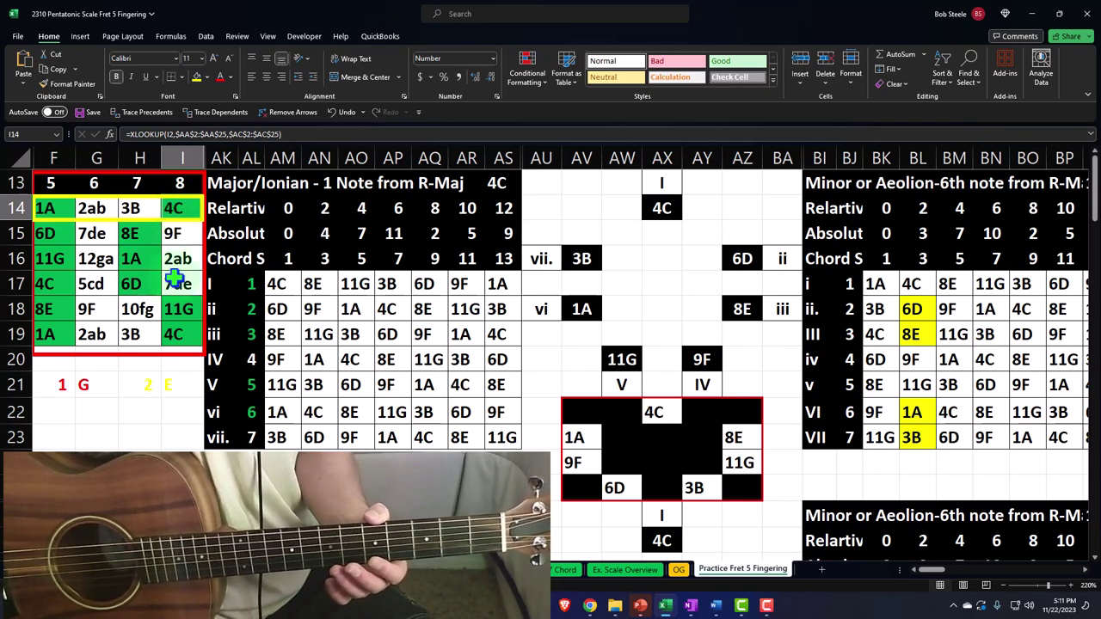
{"action": "scroll", "coordinate": [168, 319], "scroll_direction": "down", "scroll_amount": 10}
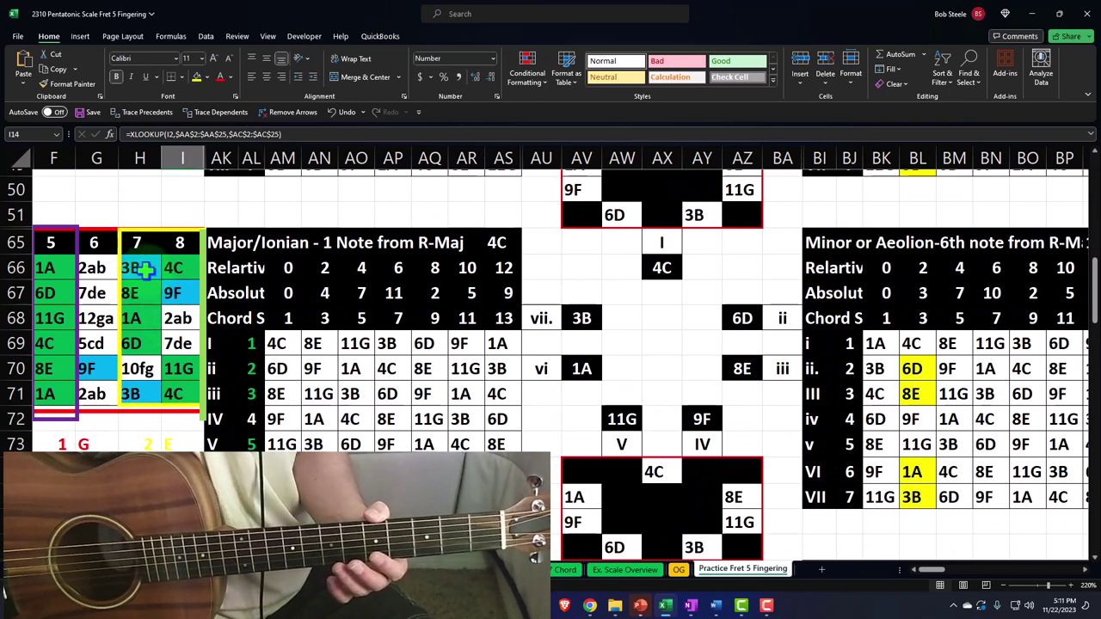
{"action": "left_click", "coordinate": [1094, 557]}
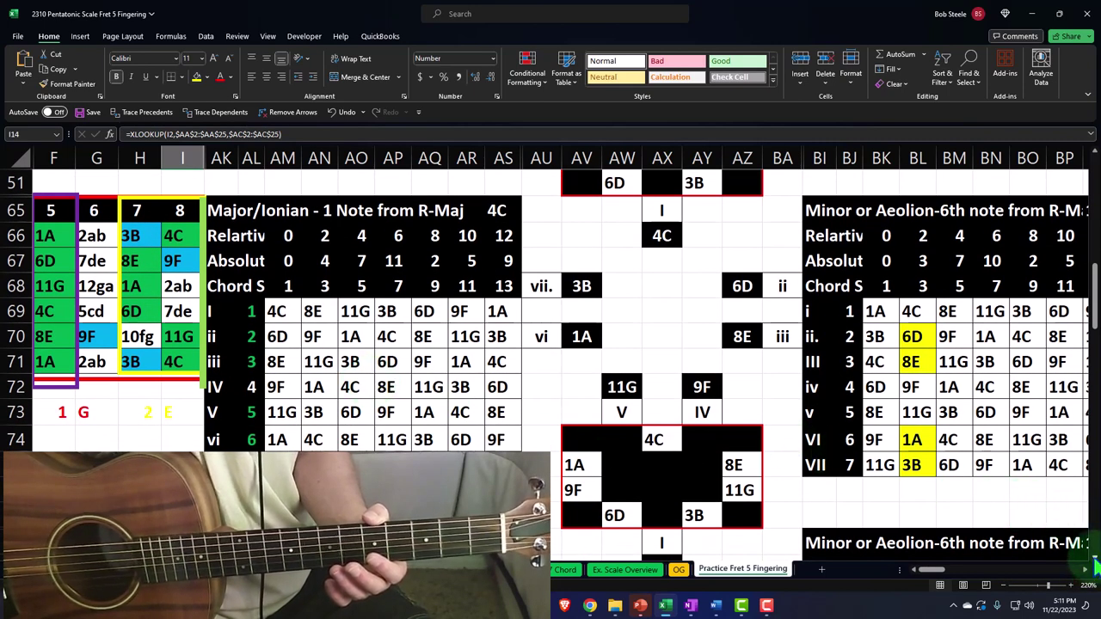
{"action": "scroll", "coordinate": [1088, 550], "scroll_direction": "down", "scroll_amount": 1}
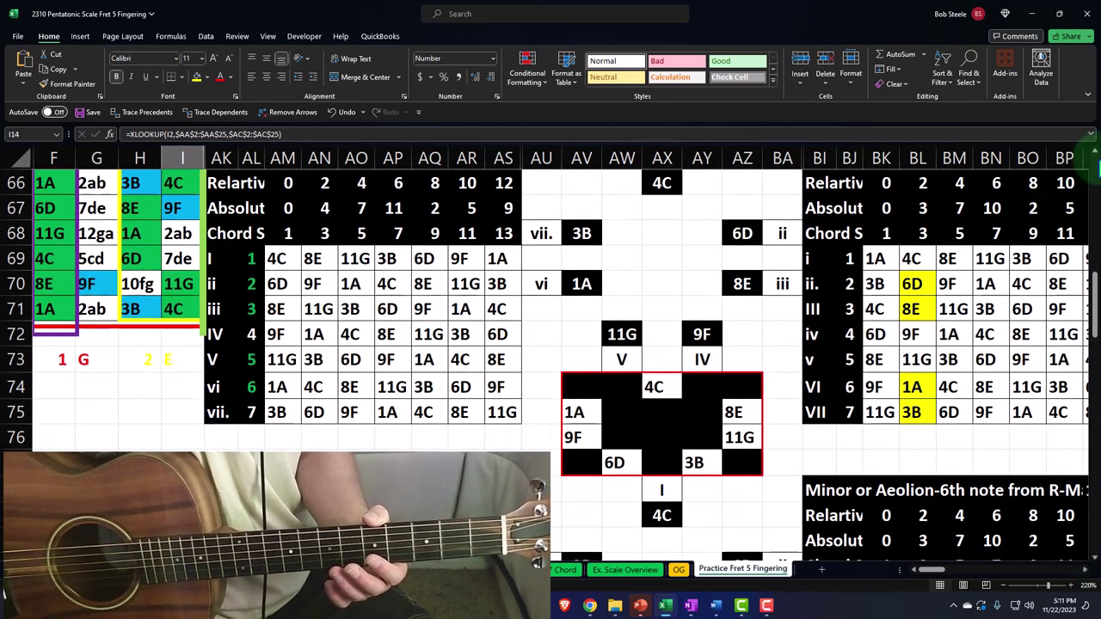
{"action": "left_click", "coordinate": [1094, 146]}
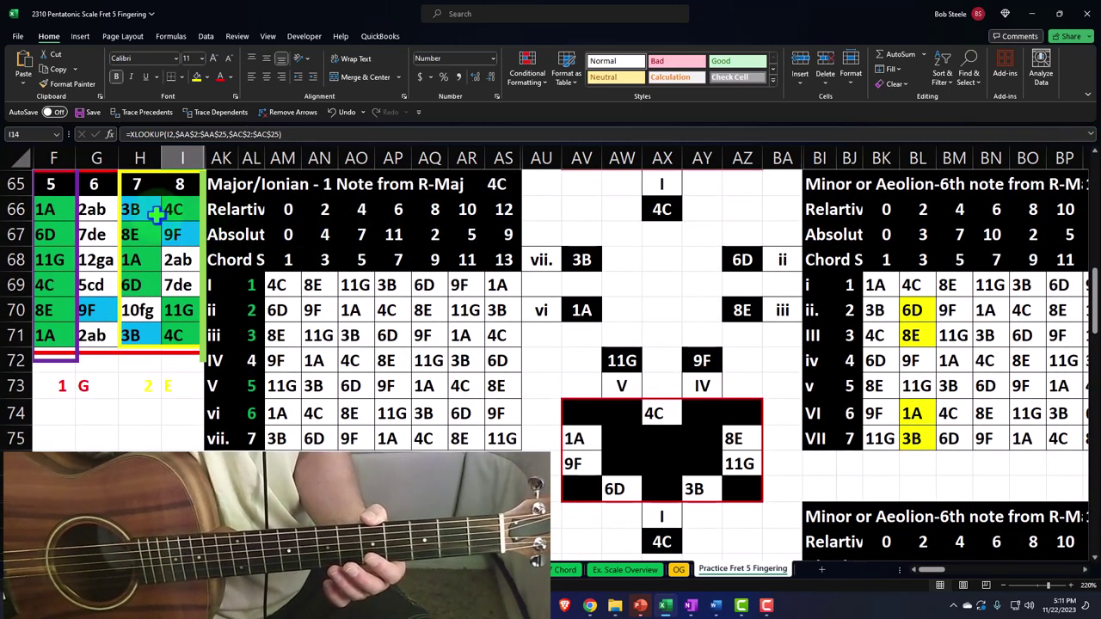
{"action": "left_click_drag", "start_coordinate": [53, 206], "coordinate": [163, 335]}
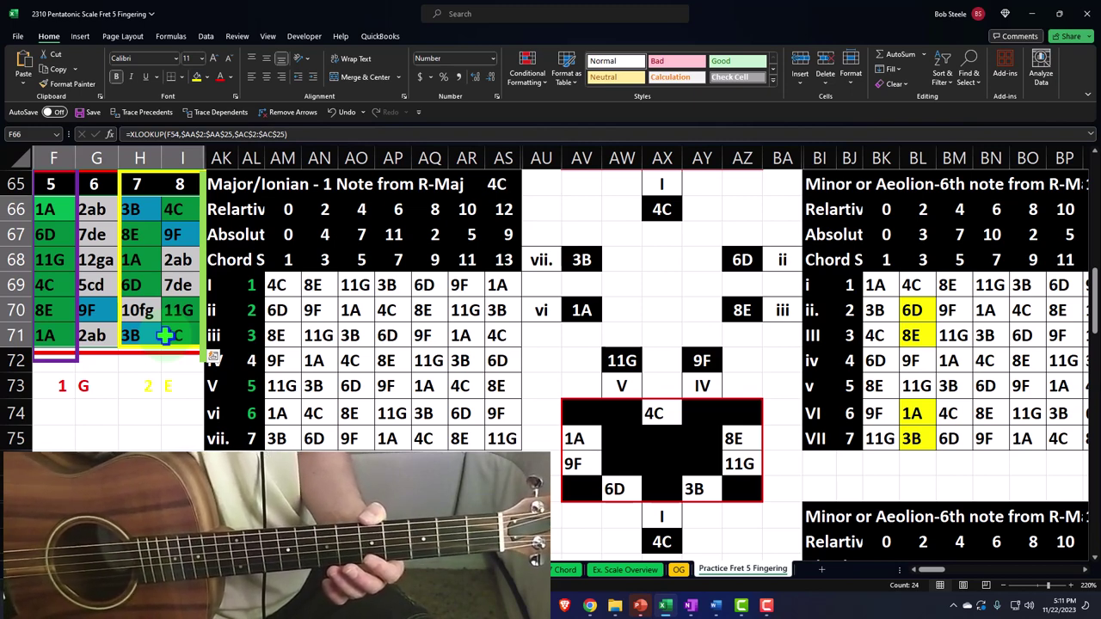
{"action": "left_click", "coordinate": [284, 387]}
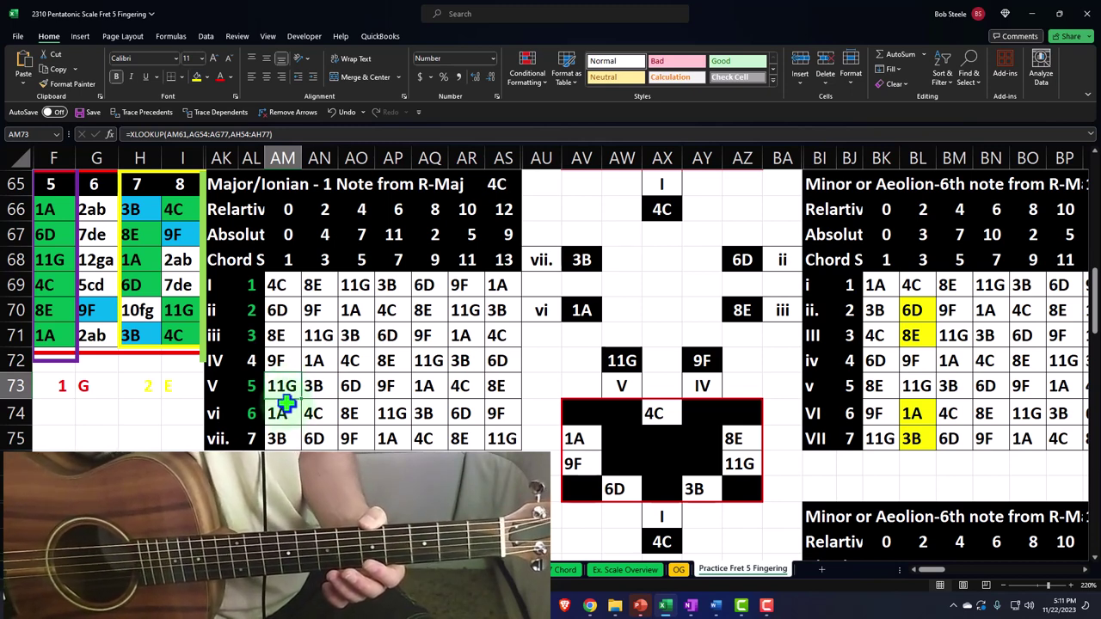
{"action": "left_click_drag", "start_coordinate": [47, 209], "coordinate": [172, 327]}
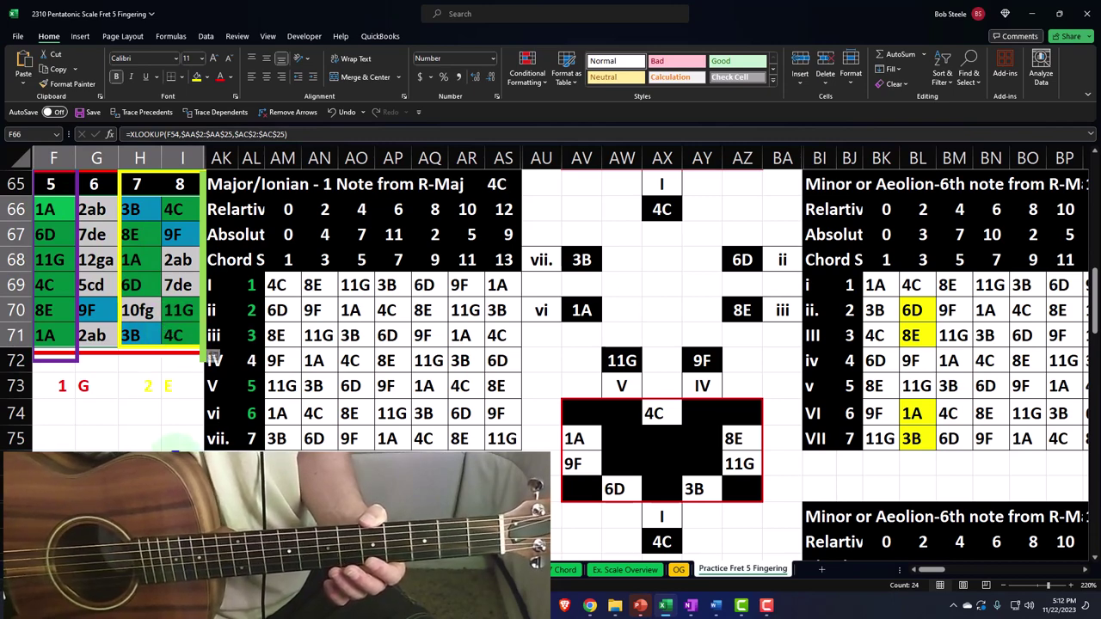
{"action": "scroll", "coordinate": [213, 356], "scroll_direction": "up", "scroll_amount": 17}
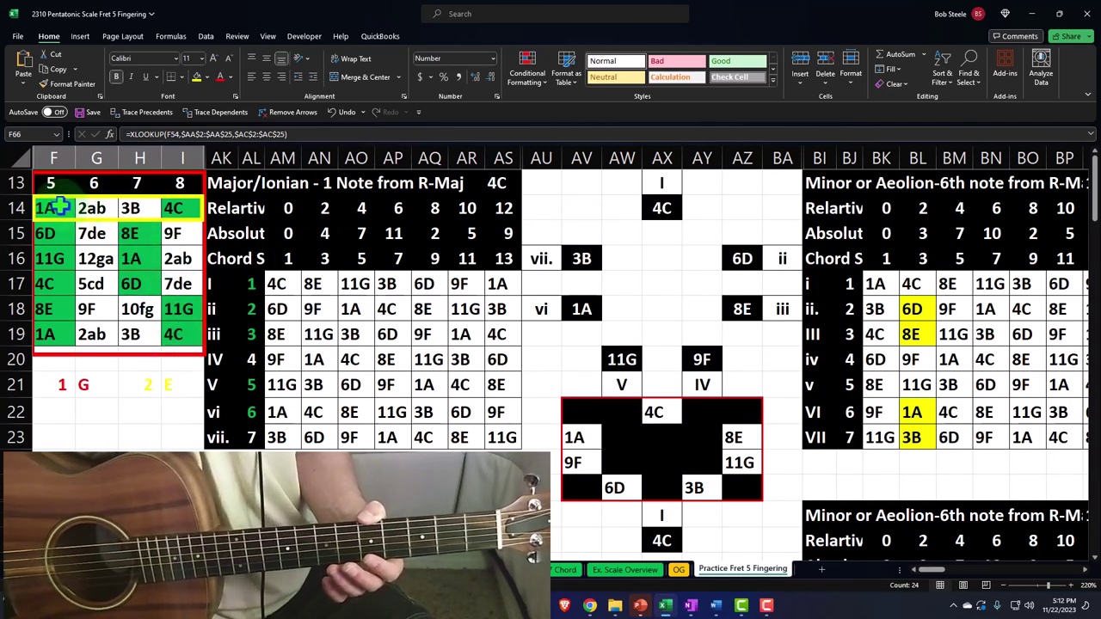
Shrink the row-14 yellow box to fit just the 1A note at F14.
{"action": "scroll", "coordinate": [170, 372], "scroll_direction": "down", "scroll_amount": 9}
{"action": "scroll", "coordinate": [171, 373], "scroll_direction": "down", "scroll_amount": 8}
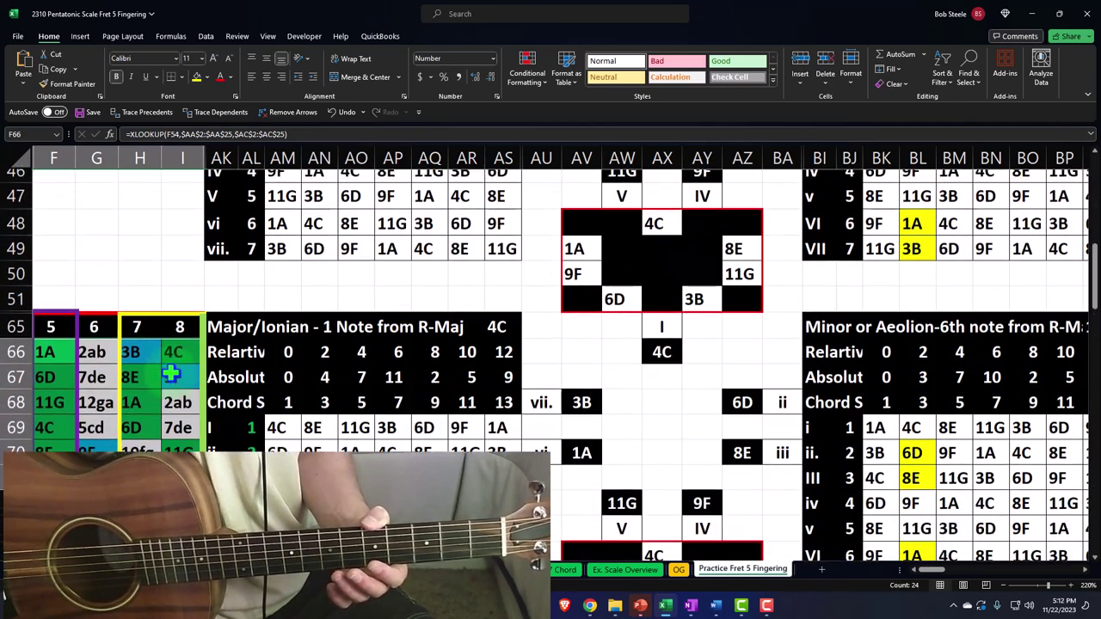
{"action": "scroll", "coordinate": [1094, 564], "scroll_direction": "down", "scroll_amount": 2}
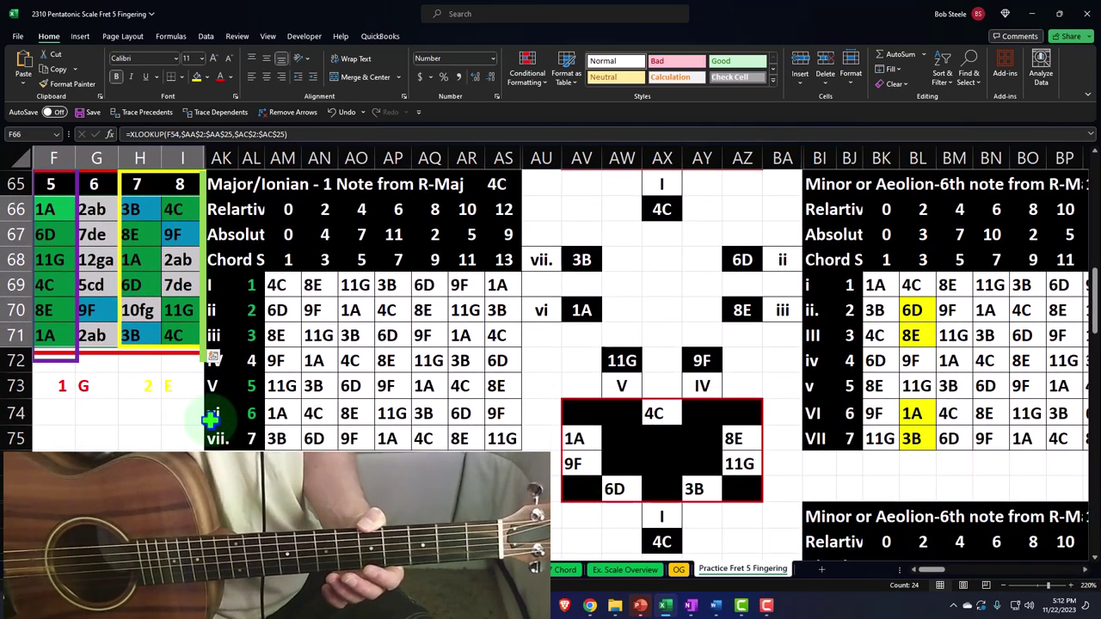
{"action": "scroll", "coordinate": [210, 419], "scroll_direction": "up", "scroll_amount": 17}
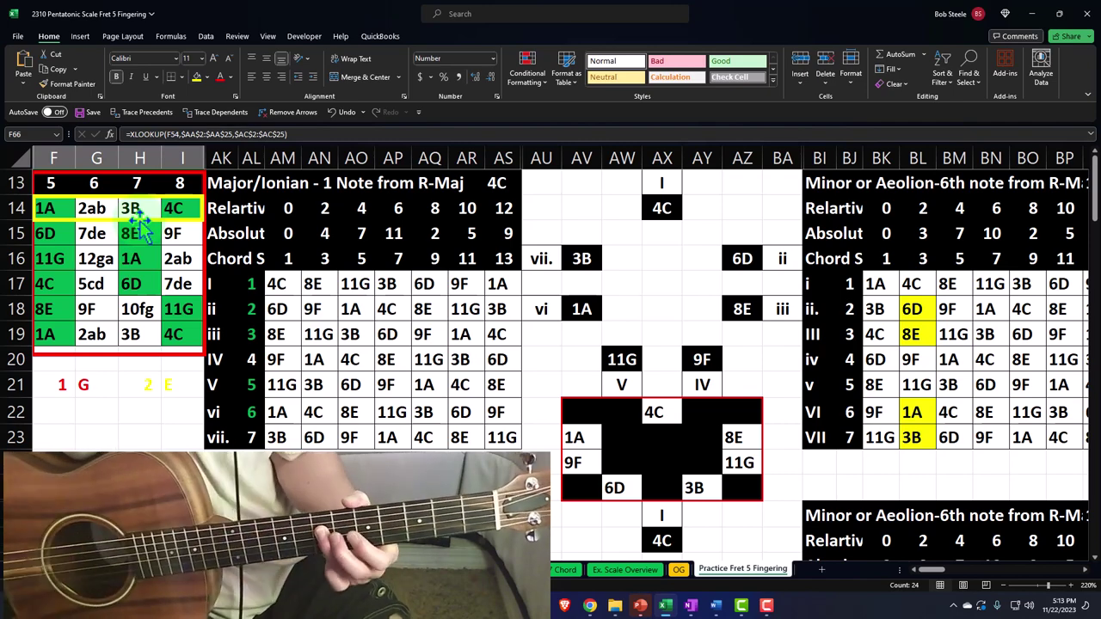
{"action": "left_click_drag", "start_coordinate": [201, 209], "coordinate": [47, 338]}
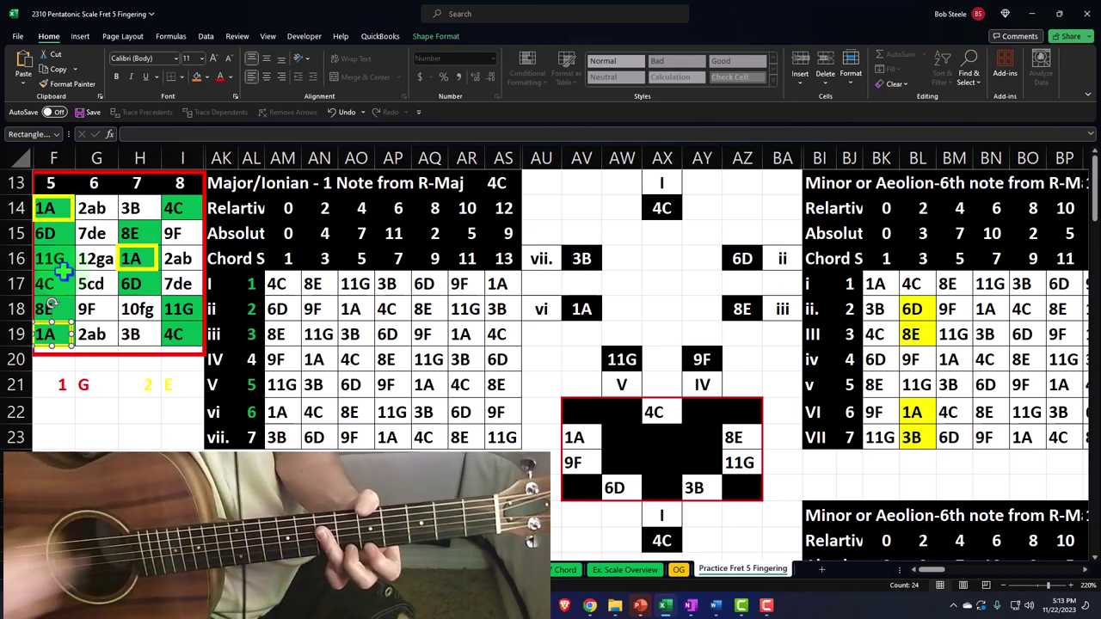
Select the yellow box at H16, then pick cells H17 and F17.
{"action": "left_click", "coordinate": [139, 259]}
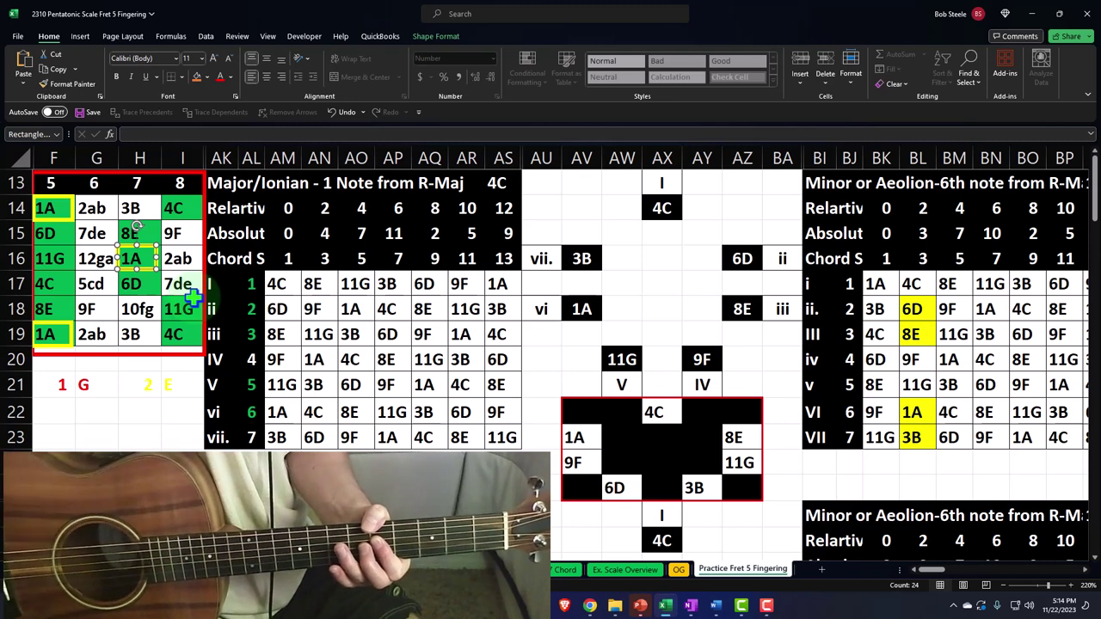
{"action": "left_click", "coordinate": [127, 291]}
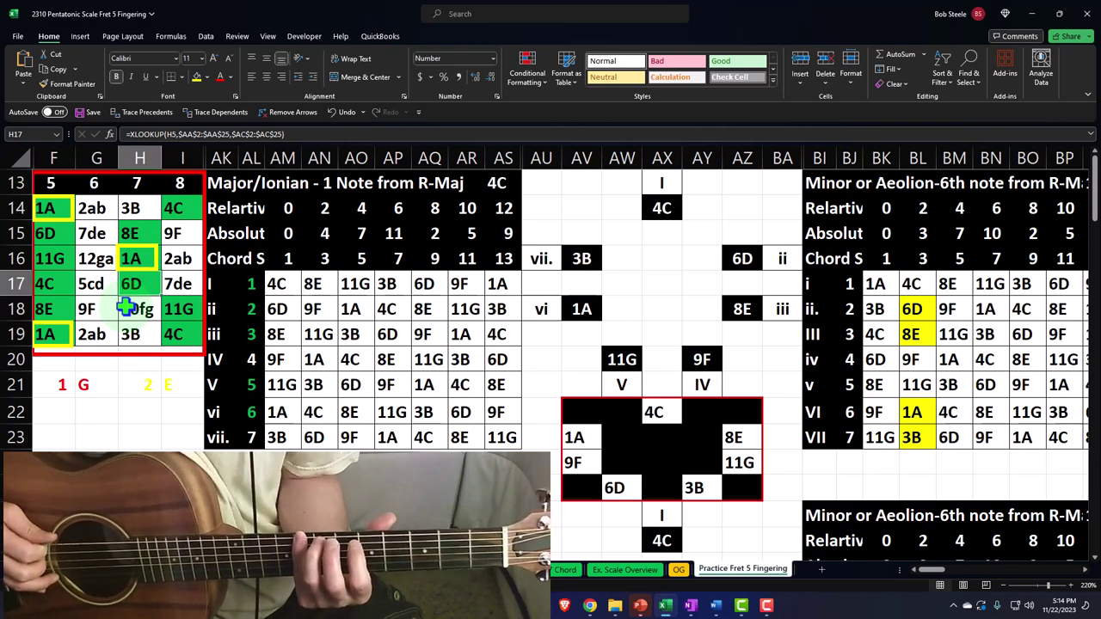
{"action": "left_click", "coordinate": [48, 286]}
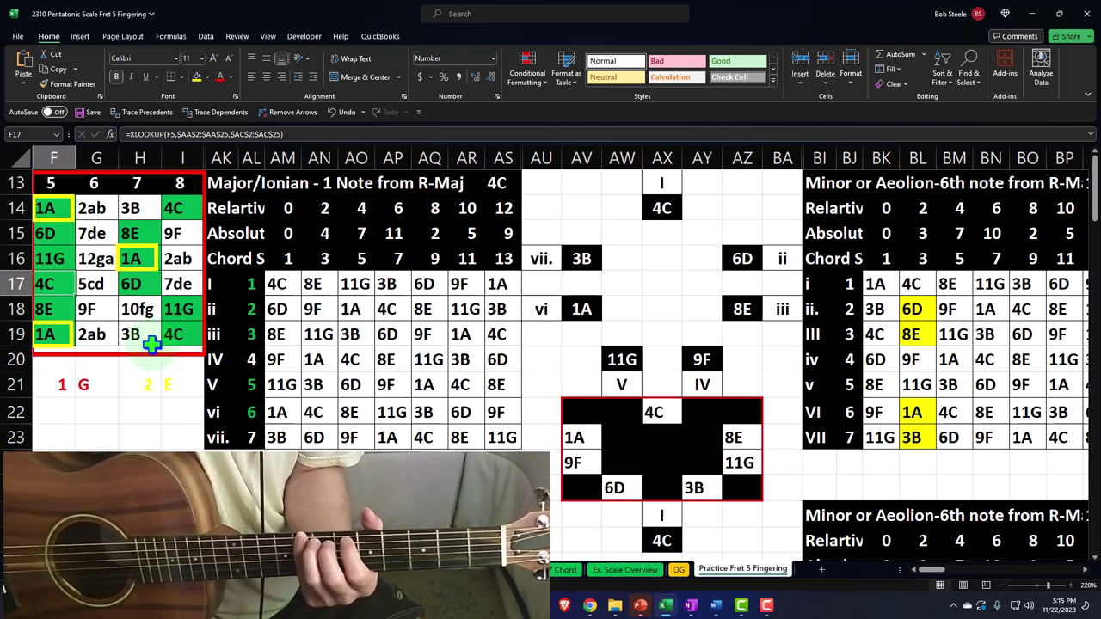
Move the H16 and F19 yellow boxes below the grid and stretch the F14 box over F14:I15.
{"action": "left_click_drag", "start_coordinate": [143, 255], "coordinate": [129, 434]}
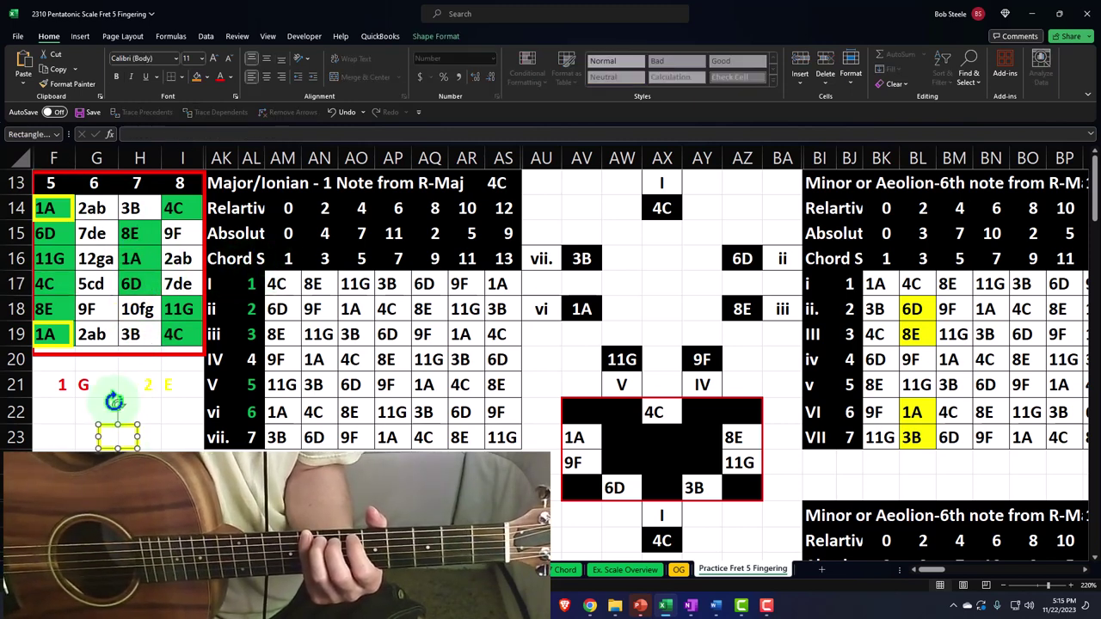
{"action": "left_click_drag", "start_coordinate": [74, 337], "coordinate": [73, 427]}
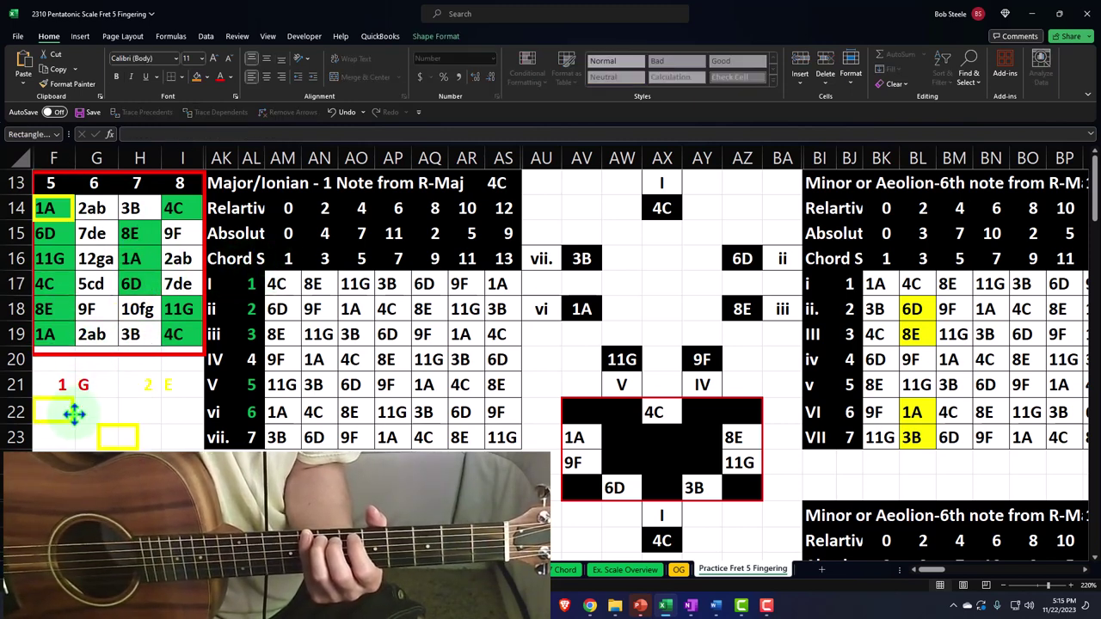
{"action": "left_click", "coordinate": [75, 220]}
{"action": "left_click_drag", "start_coordinate": [76, 220], "coordinate": [200, 246]}
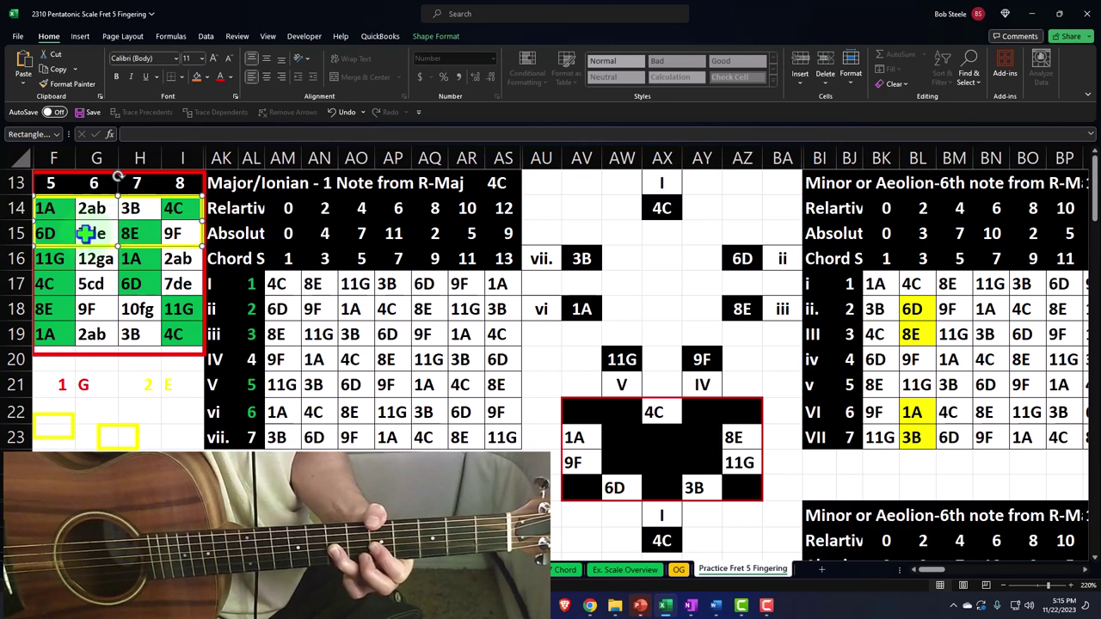
{"action": "left_click", "coordinate": [67, 211]}
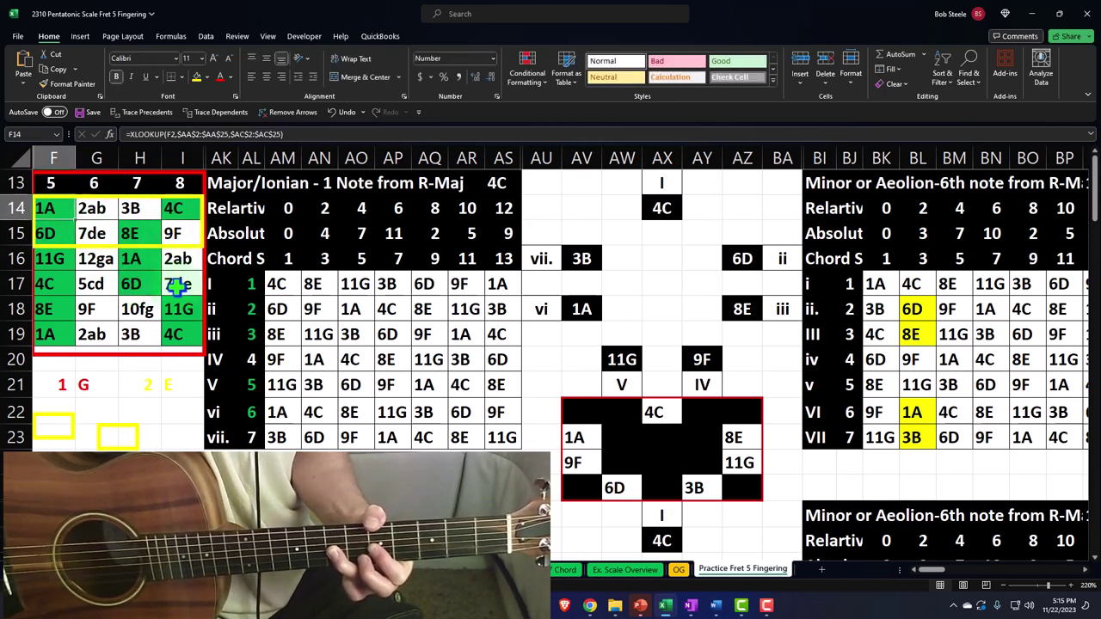
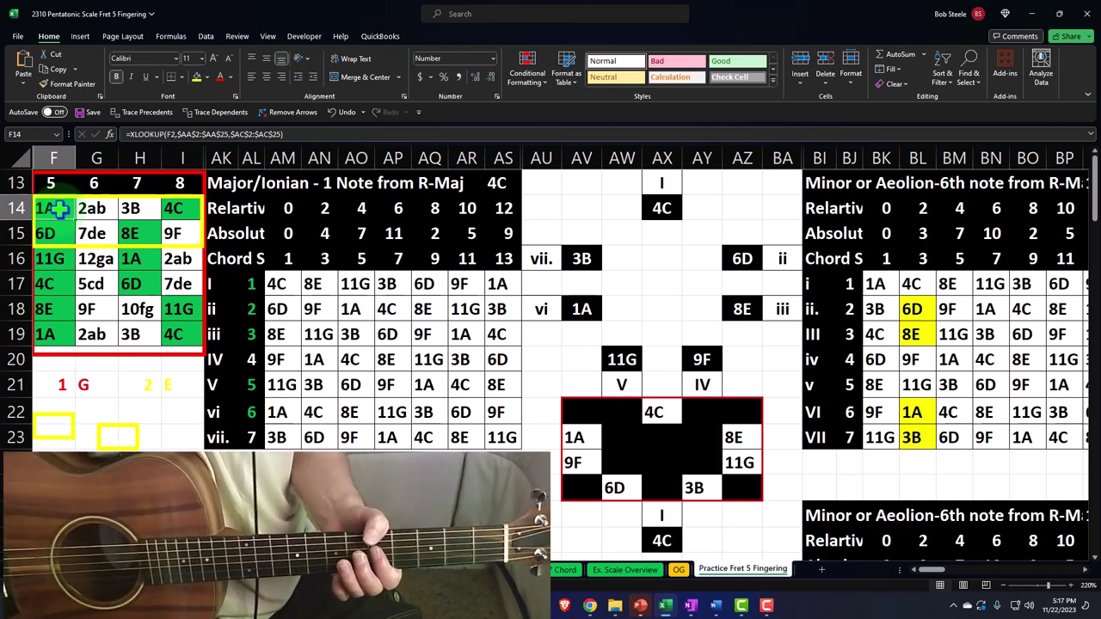
Shift the yellow marker down one row and resize it to outline cells F15:H17.
{"action": "left_click_drag", "start_coordinate": [121, 247], "coordinate": [121, 274]}
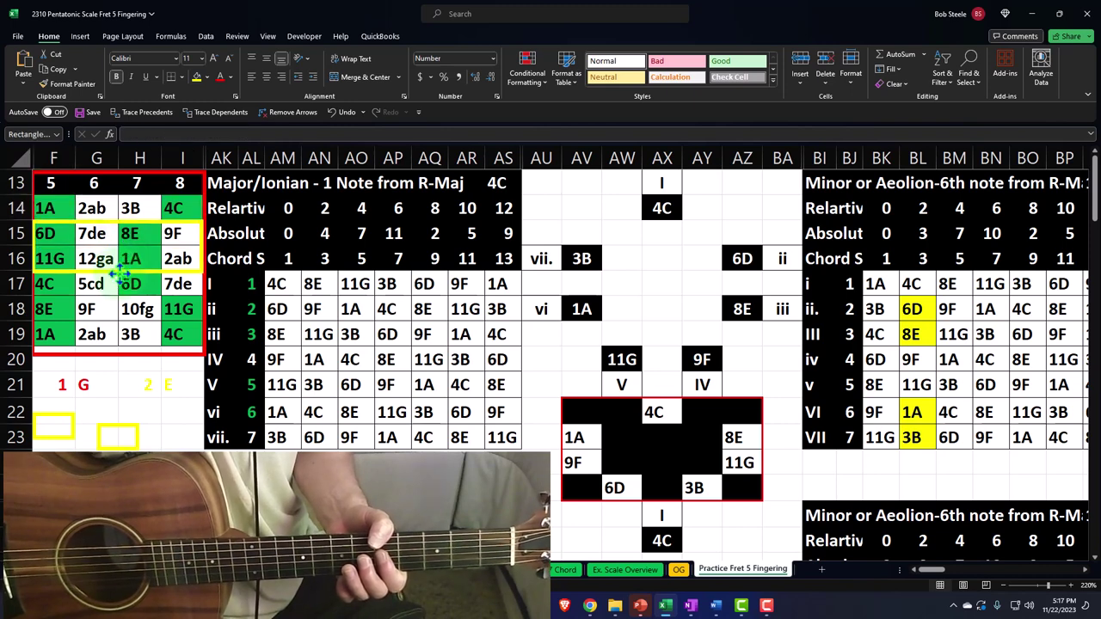
{"action": "left_click_drag", "start_coordinate": [204, 272], "coordinate": [159, 296]}
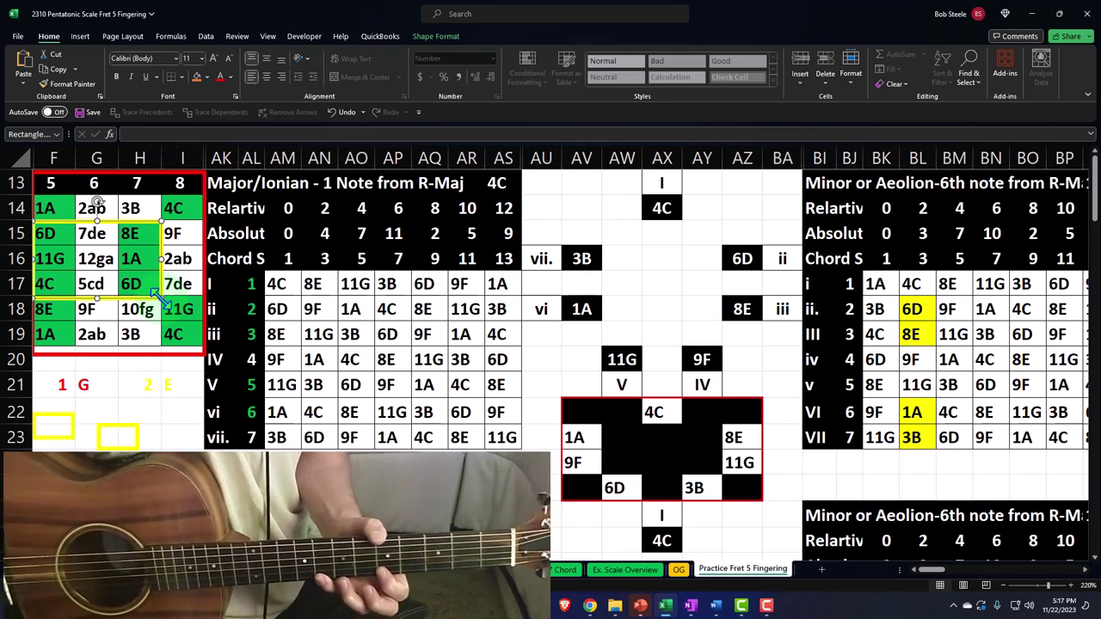
{"action": "left_click", "coordinate": [164, 315]}
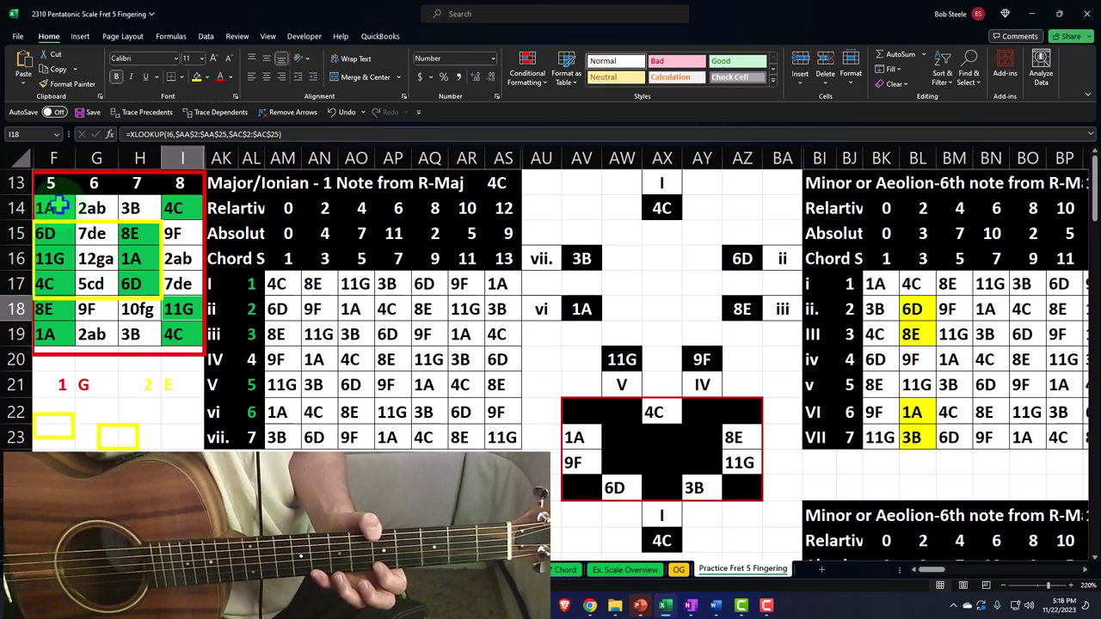
{"action": "left_click_drag", "start_coordinate": [56, 207], "coordinate": [177, 209]}
{"action": "left_click", "coordinate": [69, 239]}
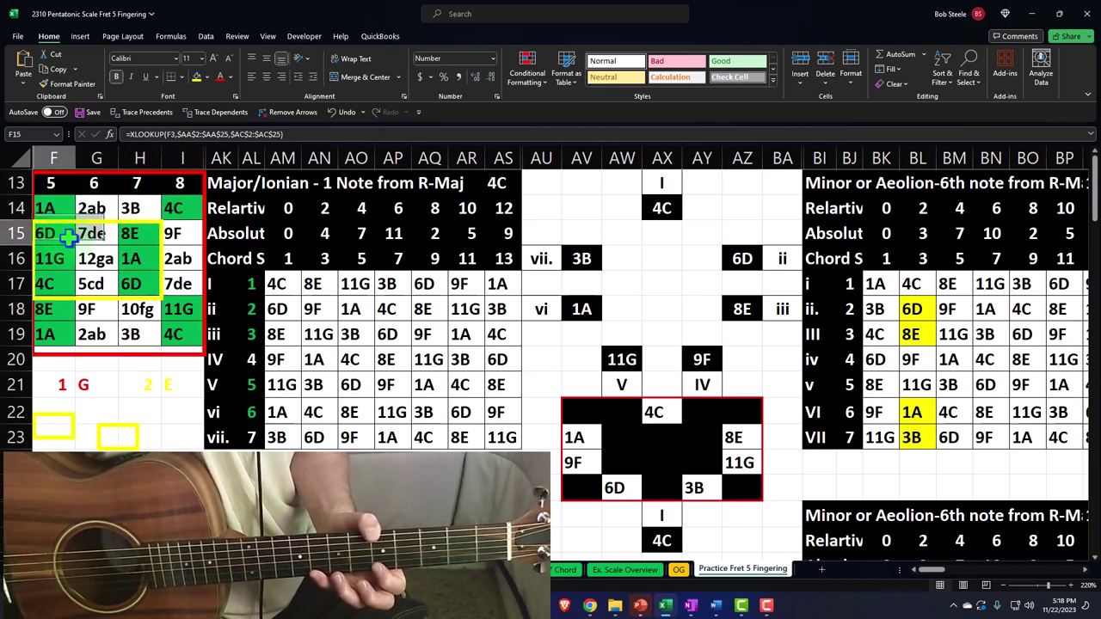
{"action": "left_click_drag", "start_coordinate": [69, 239], "coordinate": [129, 284]}
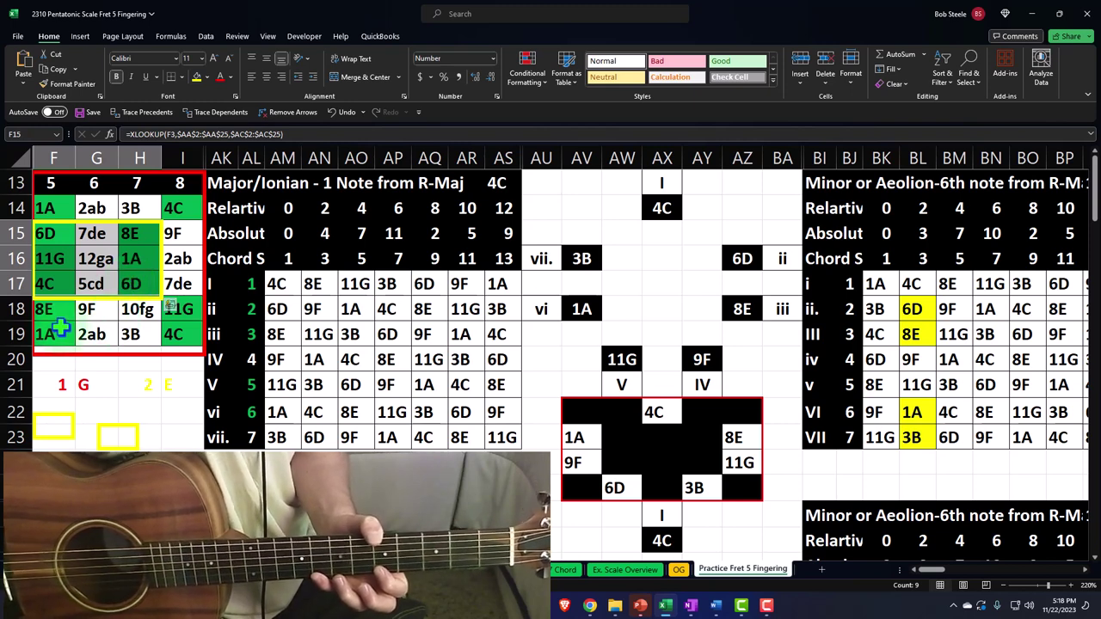
{"action": "left_click_drag", "start_coordinate": [50, 310], "coordinate": [178, 331]}
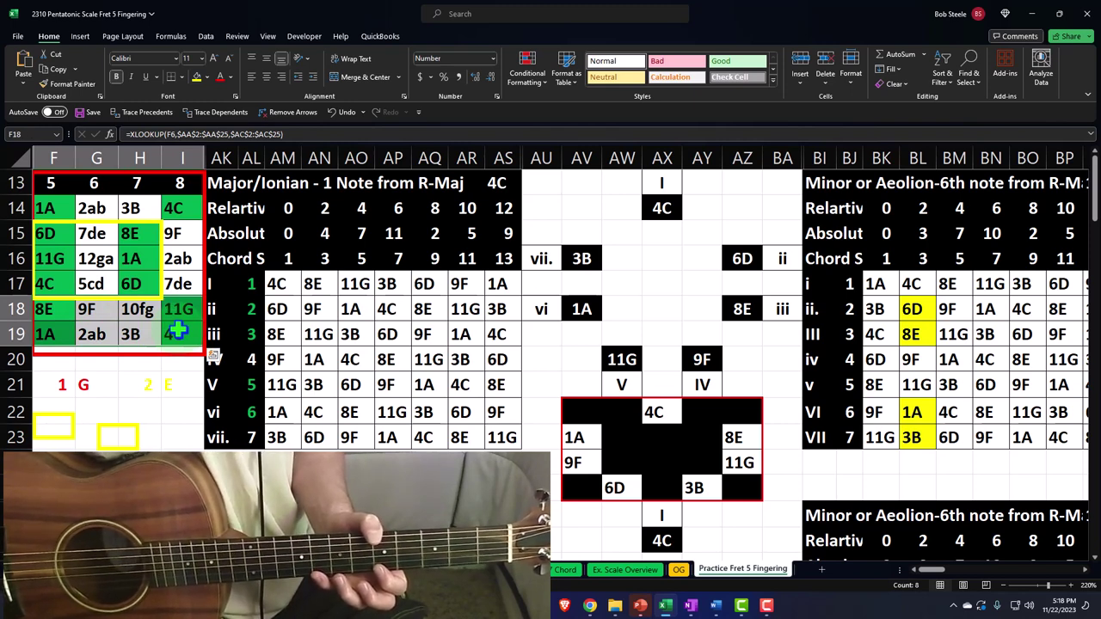
{"action": "left_click_drag", "start_coordinate": [58, 336], "coordinate": [166, 338]}
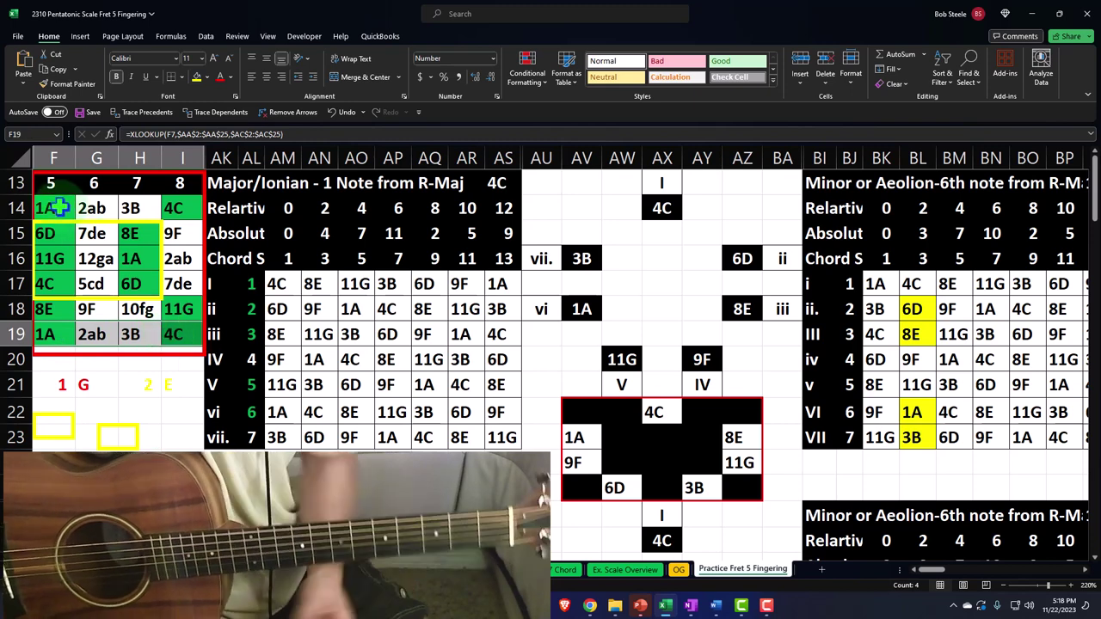
{"action": "left_click_drag", "start_coordinate": [59, 207], "coordinate": [170, 215]}
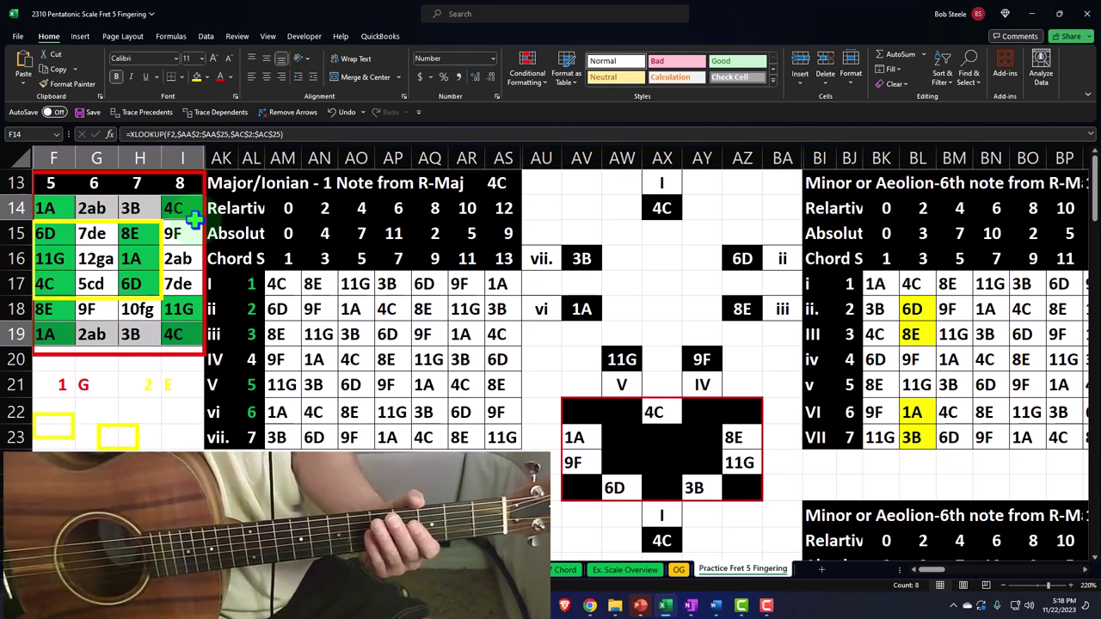
{"action": "left_click_drag", "start_coordinate": [48, 209], "coordinate": [166, 216]}
{"action": "left_click_drag", "start_coordinate": [47, 334], "coordinate": [163, 335]}
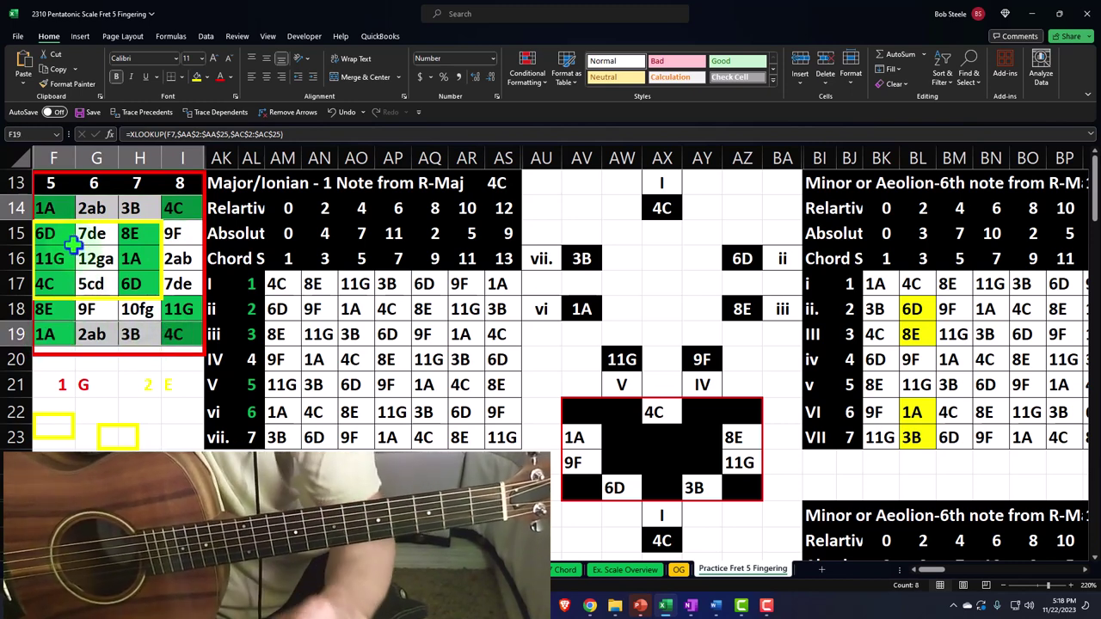
{"action": "left_click_drag", "start_coordinate": [47, 234], "coordinate": [126, 278]}
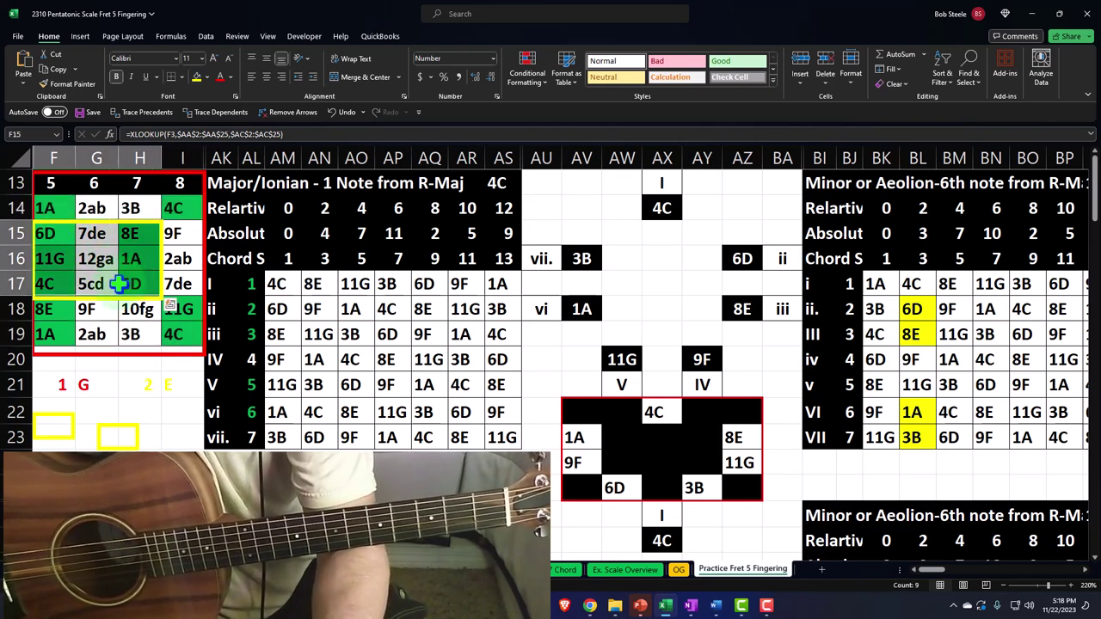
{"action": "left_click_drag", "start_coordinate": [66, 313], "coordinate": [172, 336]}
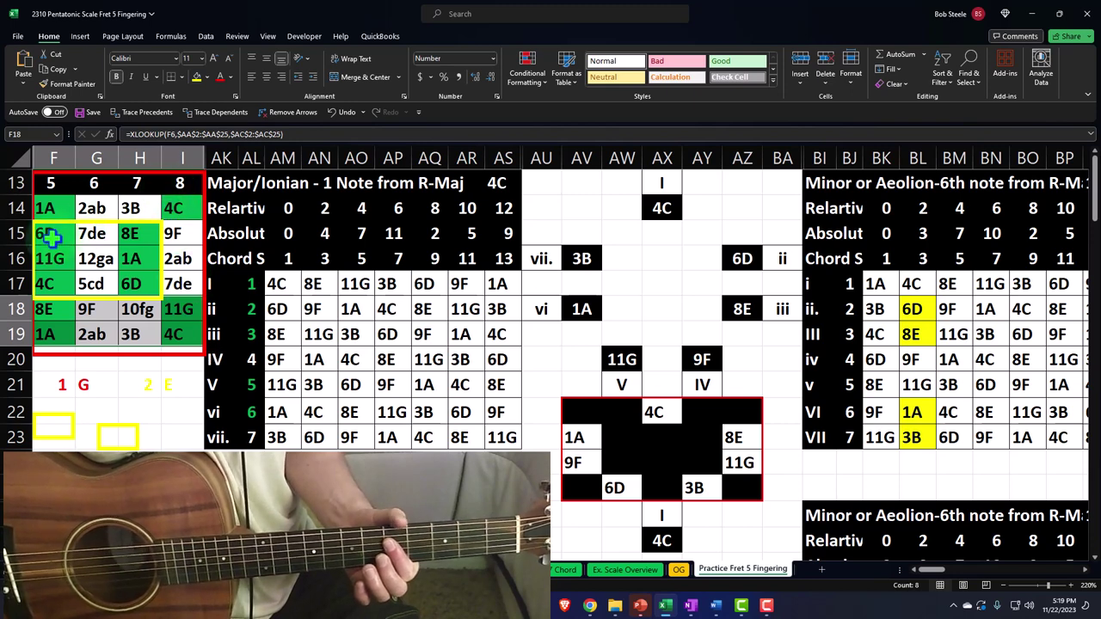
Point out the column F fret-5 notes, 4C, 8E and 1A, then move the yellow marker to F18:I19.
{"action": "left_click_drag", "start_coordinate": [44, 236], "coordinate": [64, 309]}
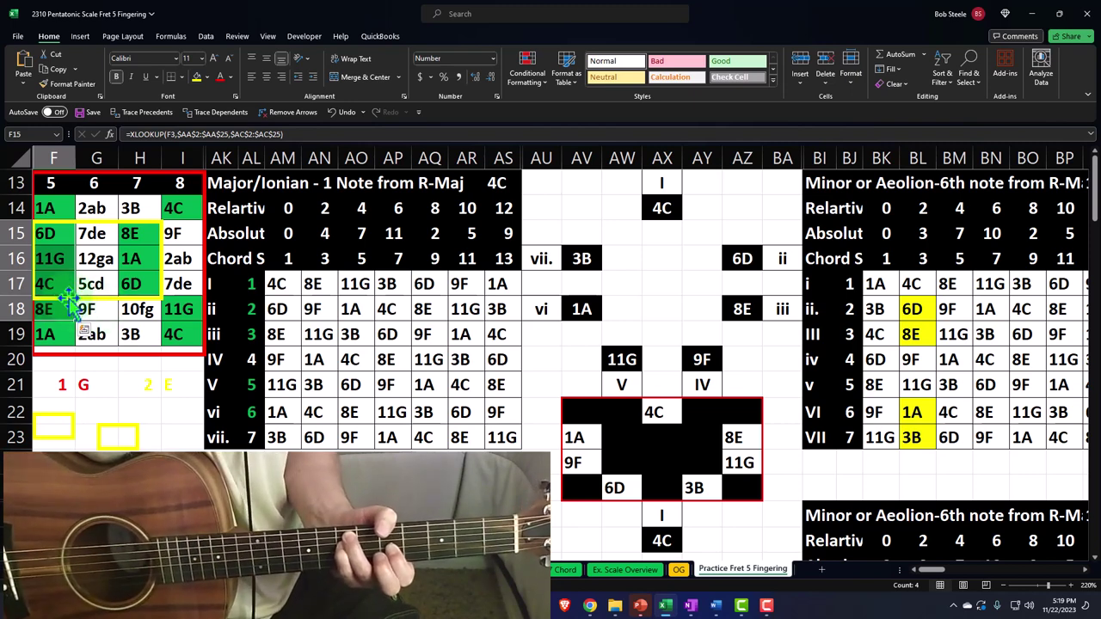
{"action": "left_click", "coordinate": [49, 282]}
{"action": "left_click_drag", "start_coordinate": [147, 244], "coordinate": [142, 262]}
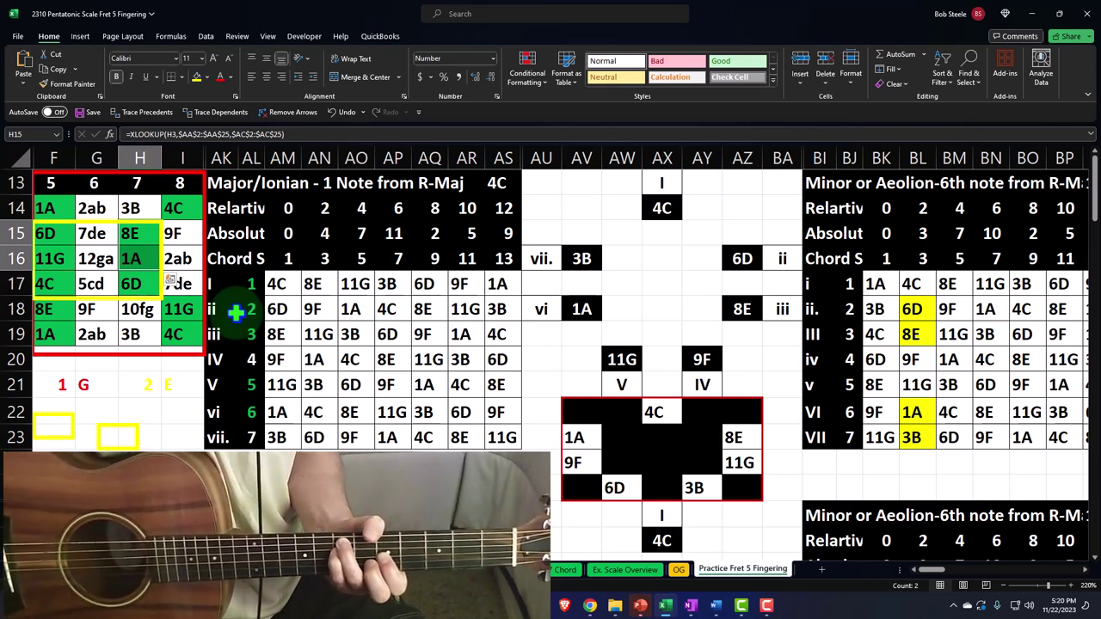
{"action": "left_click_drag", "start_coordinate": [101, 299], "coordinate": [201, 344]}
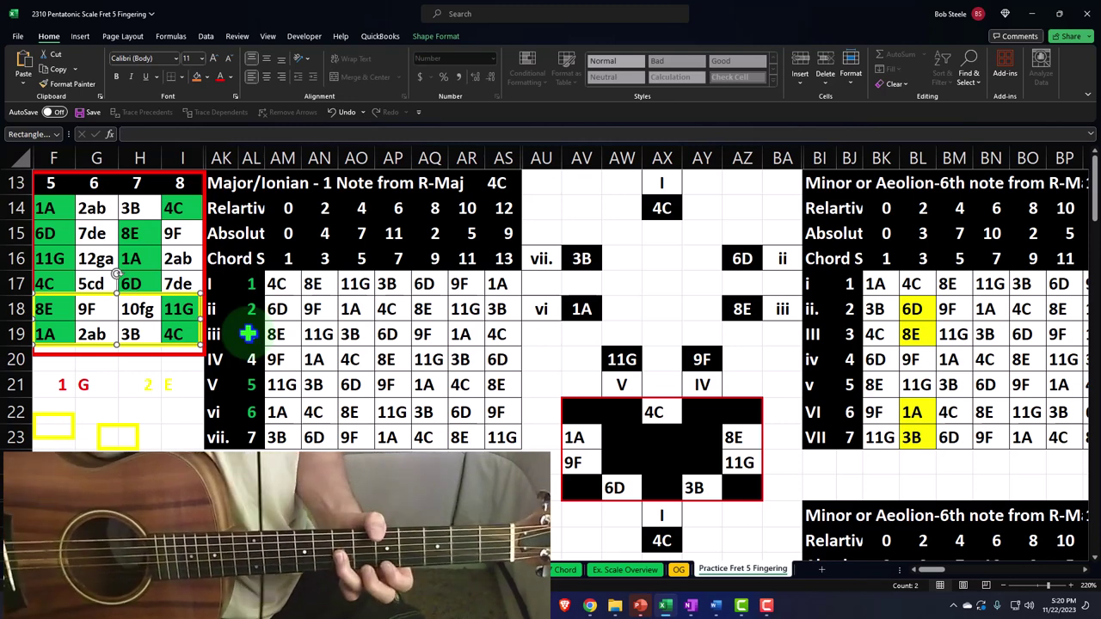
Stretch the yellow marker's top edge up so it spans F17:I19.
{"action": "left_click_drag", "start_coordinate": [118, 296], "coordinate": [113, 277]}
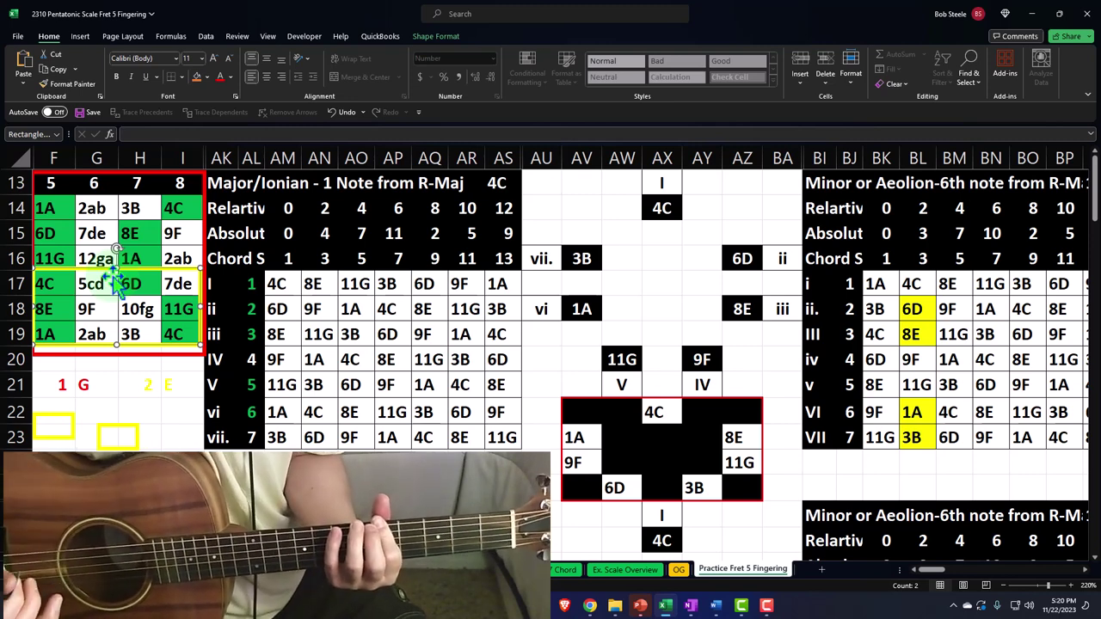
Select cell F14, then move the yellow marker up from rows 17–19 to rows 14–16.
{"action": "left_click", "coordinate": [51, 210]}
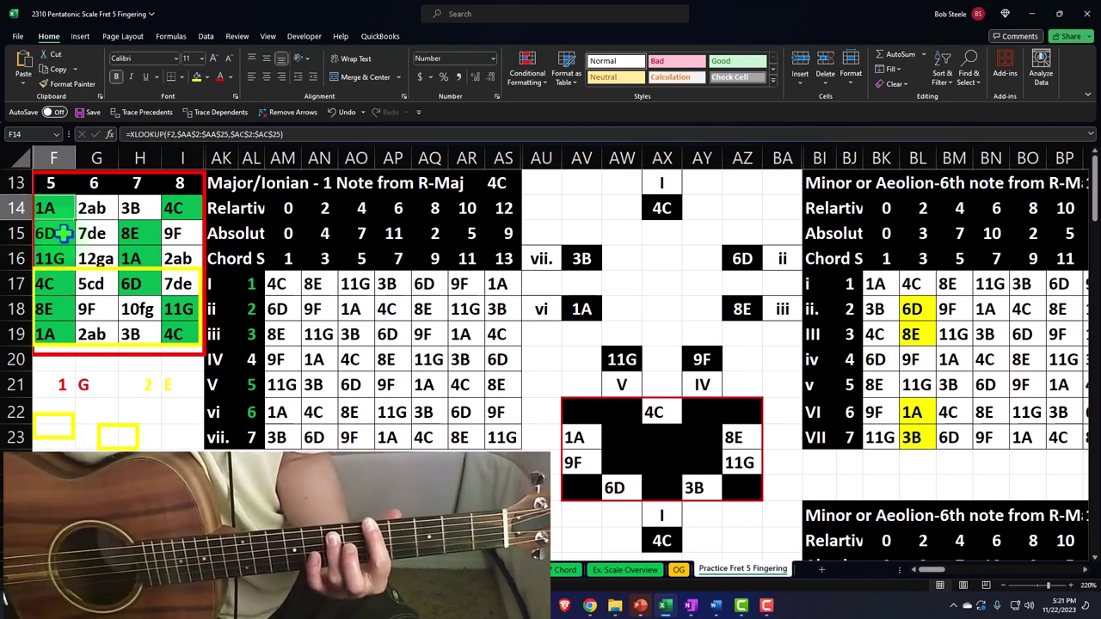
{"action": "left_click", "coordinate": [129, 271]}
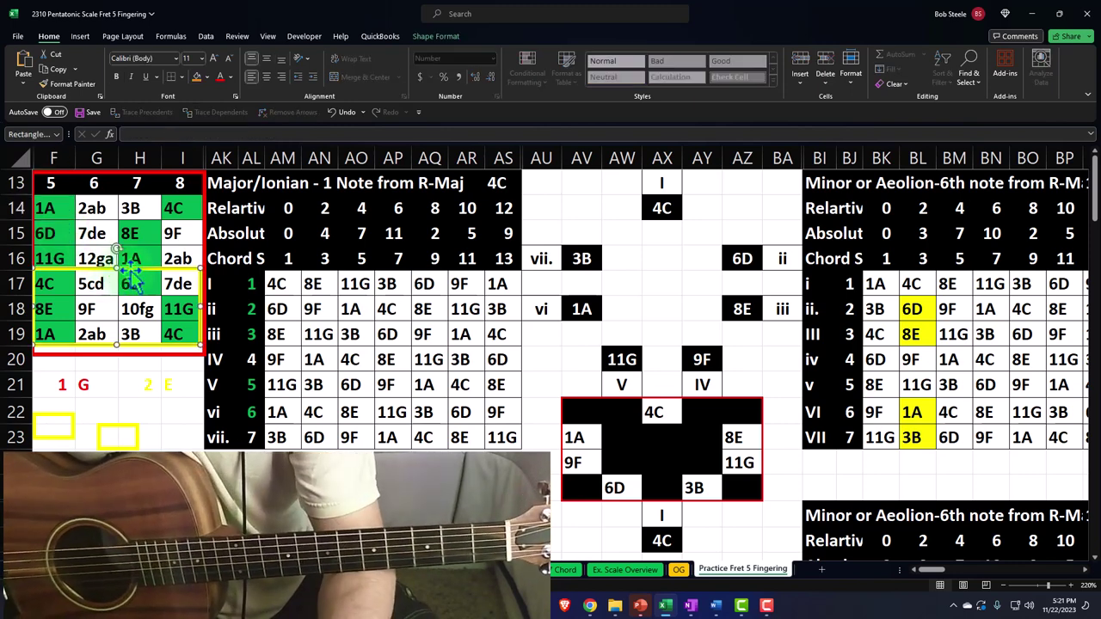
{"action": "left_click_drag", "start_coordinate": [130, 274], "coordinate": [129, 241]}
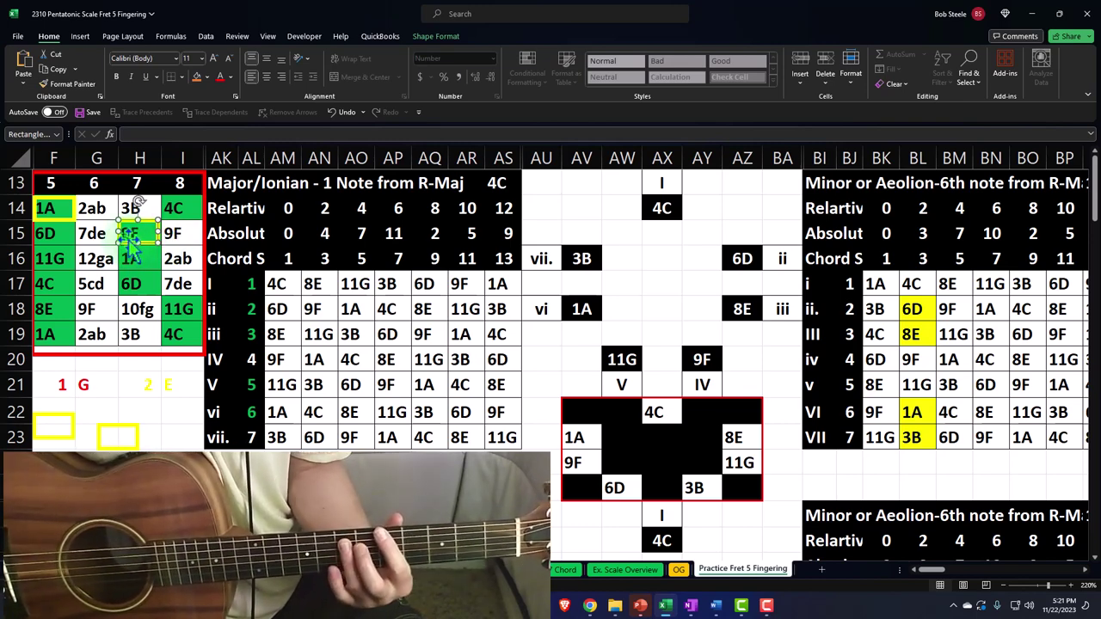
Nudge a yellow marker so the markers outline 1A in F14 and 8E in H15.
{"action": "mouse_move", "coordinate": [134, 253]}
{"action": "left_mouse_down"}
{"action": "mouse_move", "coordinate": [173, 220]}
{"action": "mouse_move", "coordinate": [168, 236]}
{"action": "mouse_move", "coordinate": [128, 247]}
{"action": "left_mouse_up"}
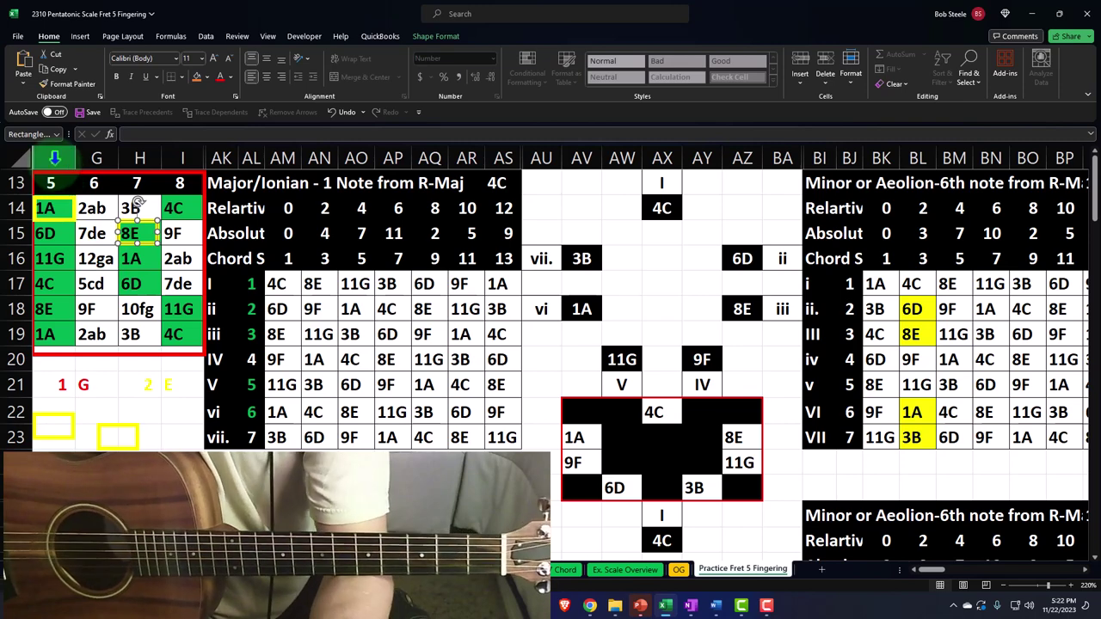
Unhide columns A–E left of column F to reveal frets 0–4, then select cell C22.
{"action": "left_click", "coordinate": [51, 156]}
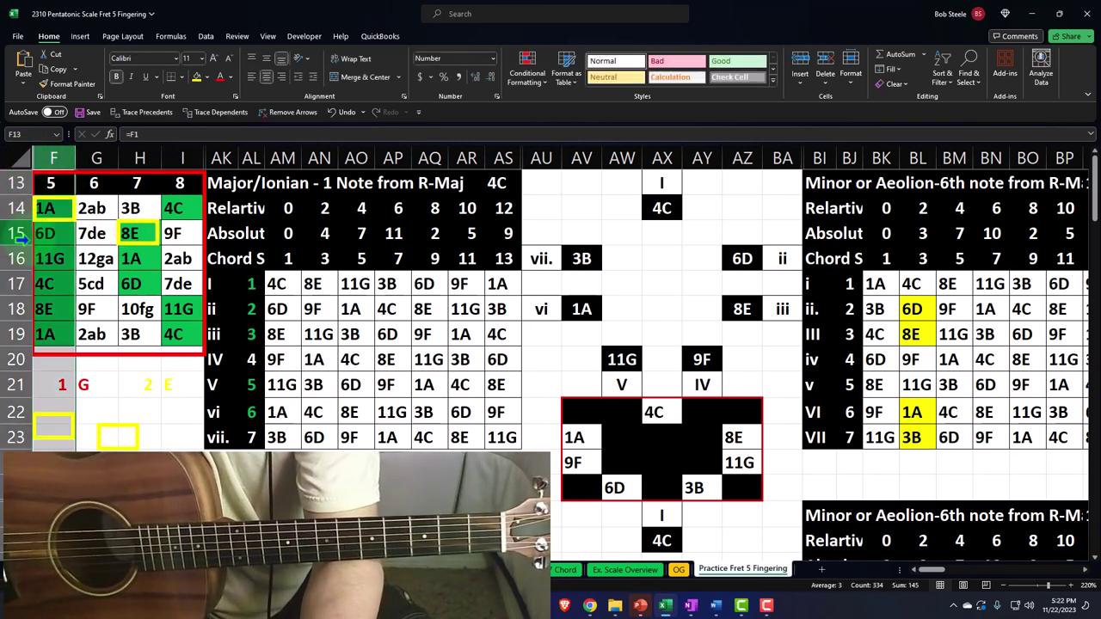
{"action": "right_click", "coordinate": [40, 265]}
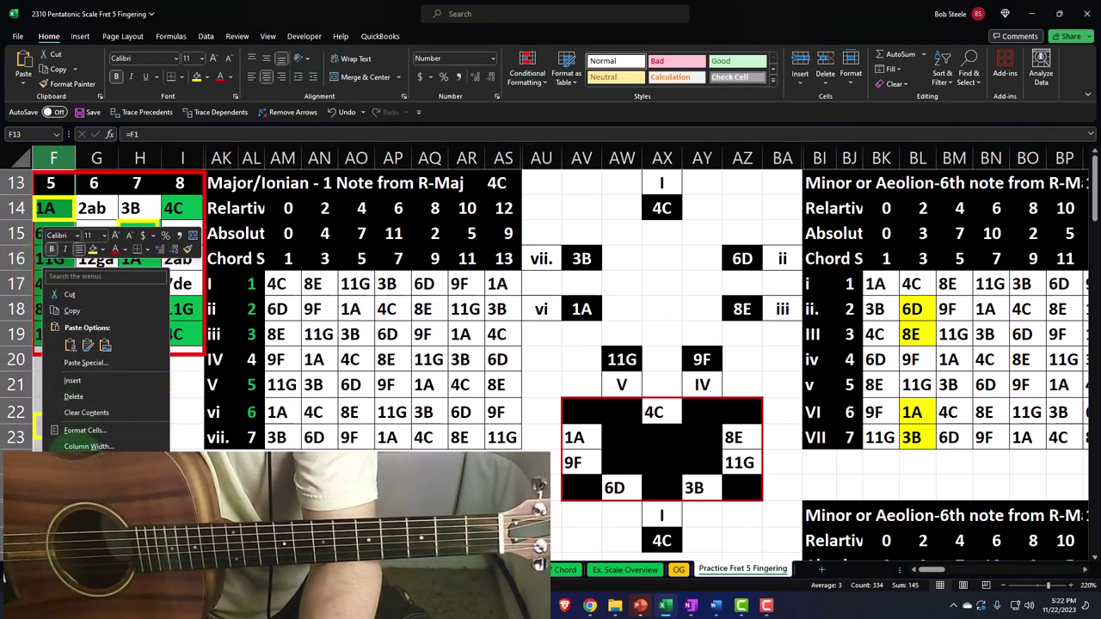
{"action": "left_click", "coordinate": [86, 496]}
{"action": "left_click", "coordinate": [139, 411]}
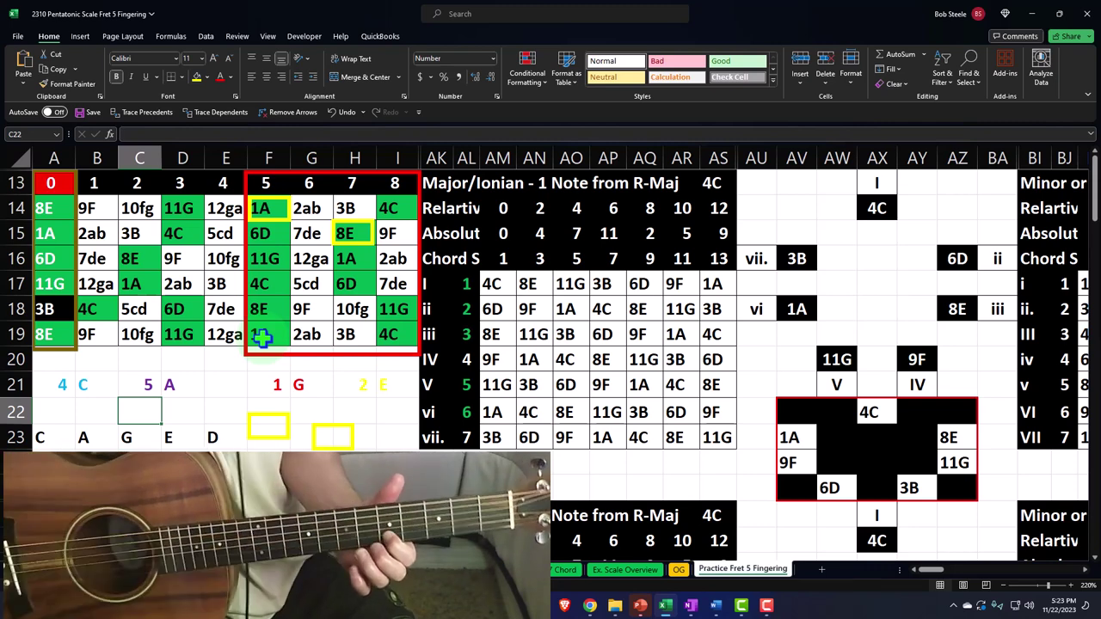
Reposition the two yellow markers onto 1A at C17 (fret 2) and 4C at F17 (fret 5).
{"action": "left_click", "coordinate": [258, 309]}
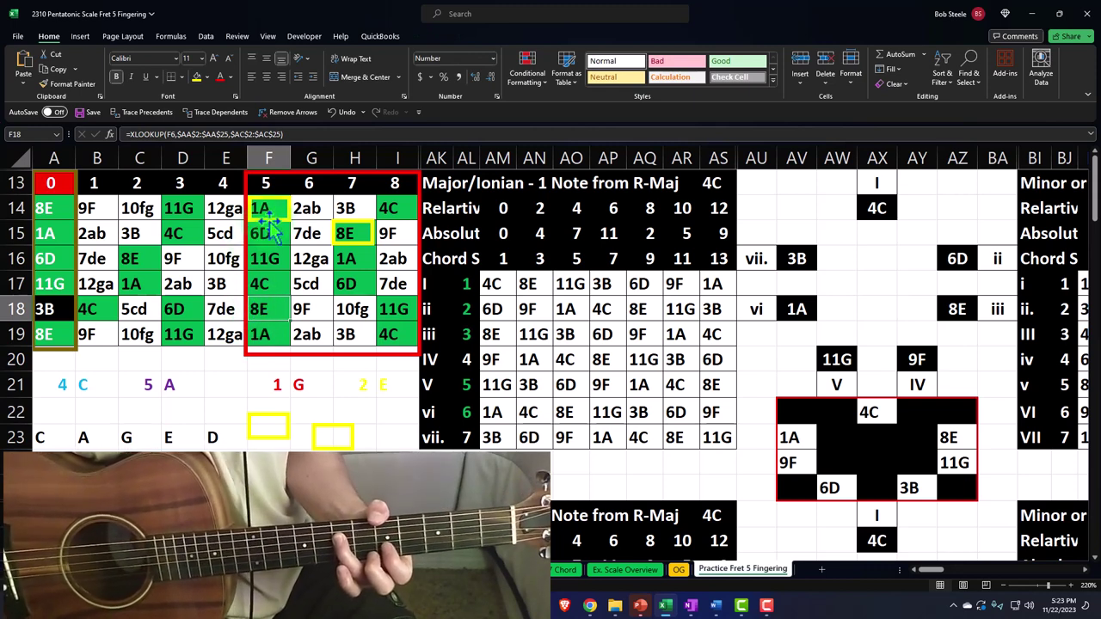
{"action": "left_click_drag", "start_coordinate": [269, 219], "coordinate": [269, 318]}
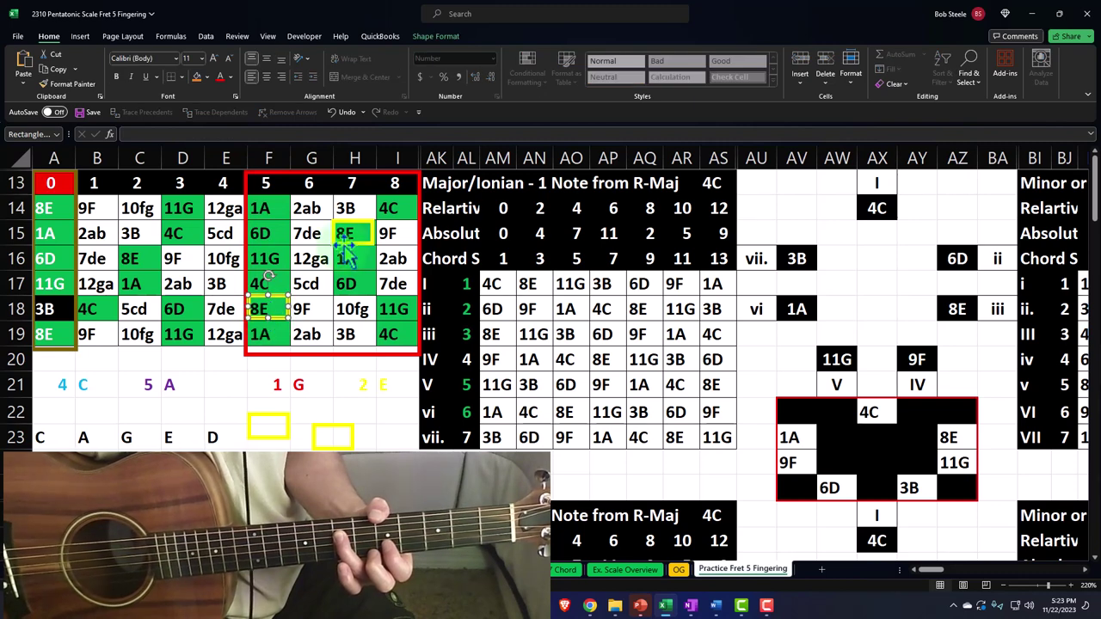
{"action": "left_click_drag", "start_coordinate": [342, 252], "coordinate": [345, 269]}
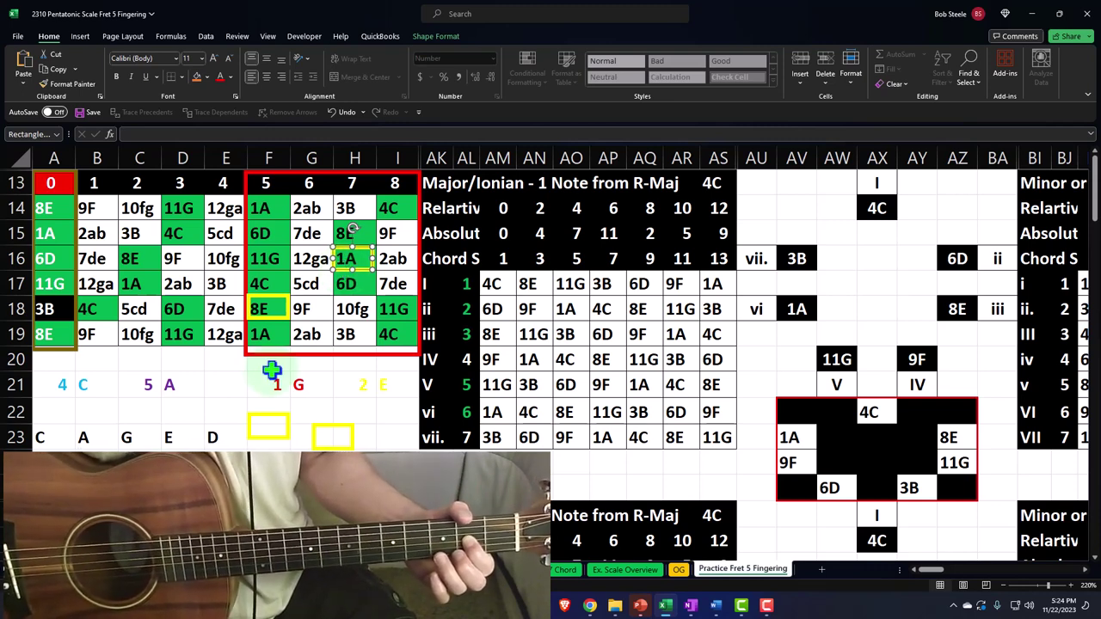
{"action": "left_click_drag", "start_coordinate": [289, 310], "coordinate": [147, 284]}
{"action": "left_click_drag", "start_coordinate": [349, 268], "coordinate": [265, 284]}
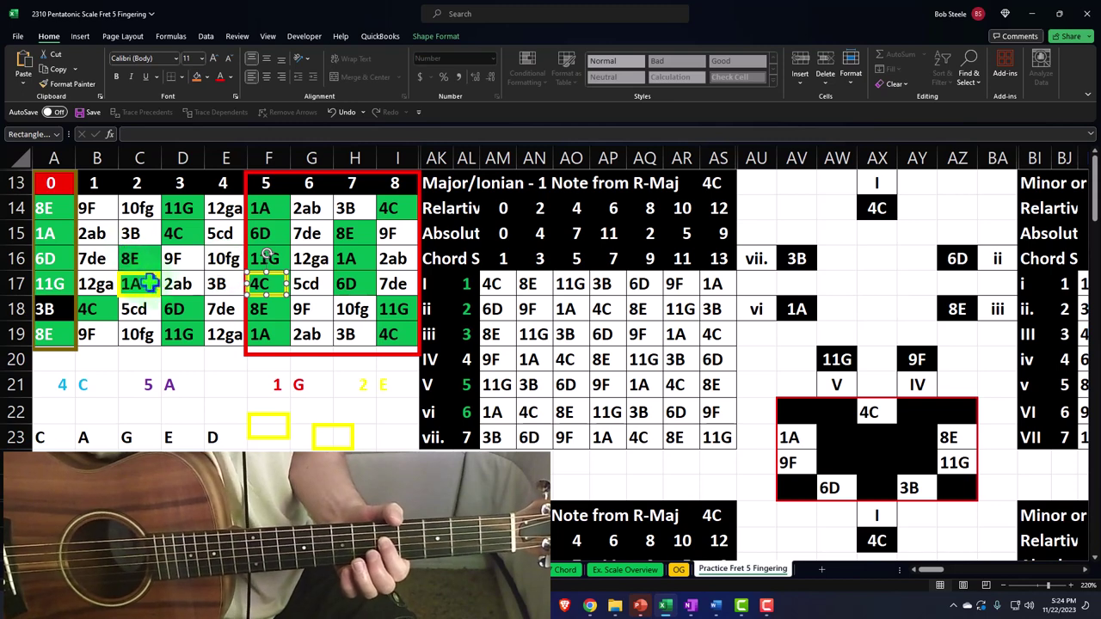
Move the markers onto 6D at F15 (fret 5) and, via A15, 8E at C16 (fret 2).
{"action": "left_click_drag", "start_coordinate": [153, 287], "coordinate": [76, 240]}
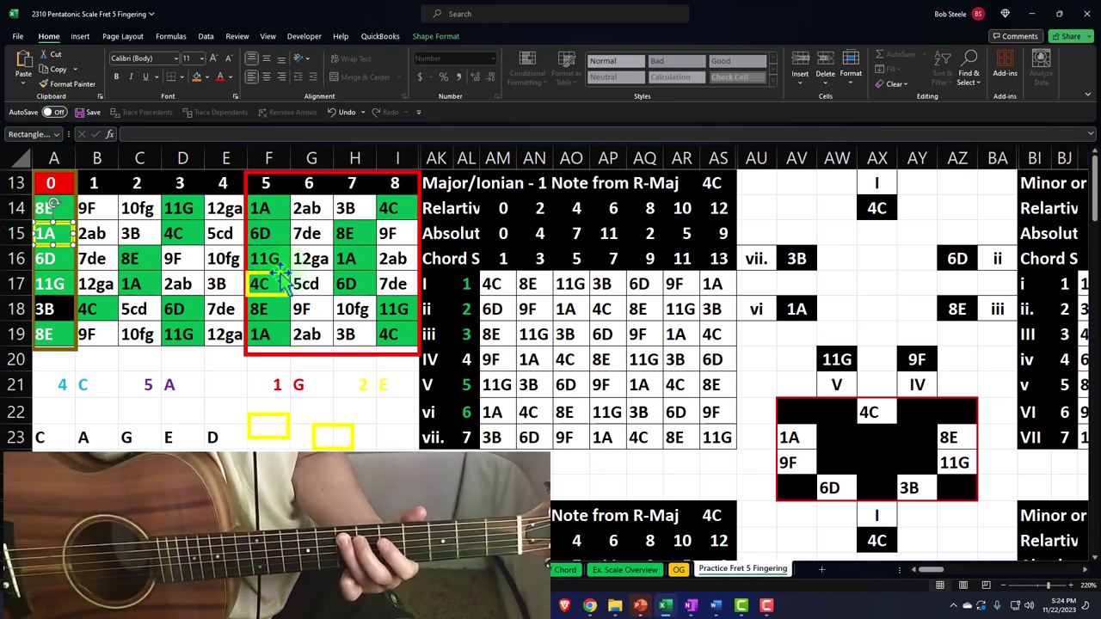
{"action": "left_click_drag", "start_coordinate": [280, 275], "coordinate": [281, 225]}
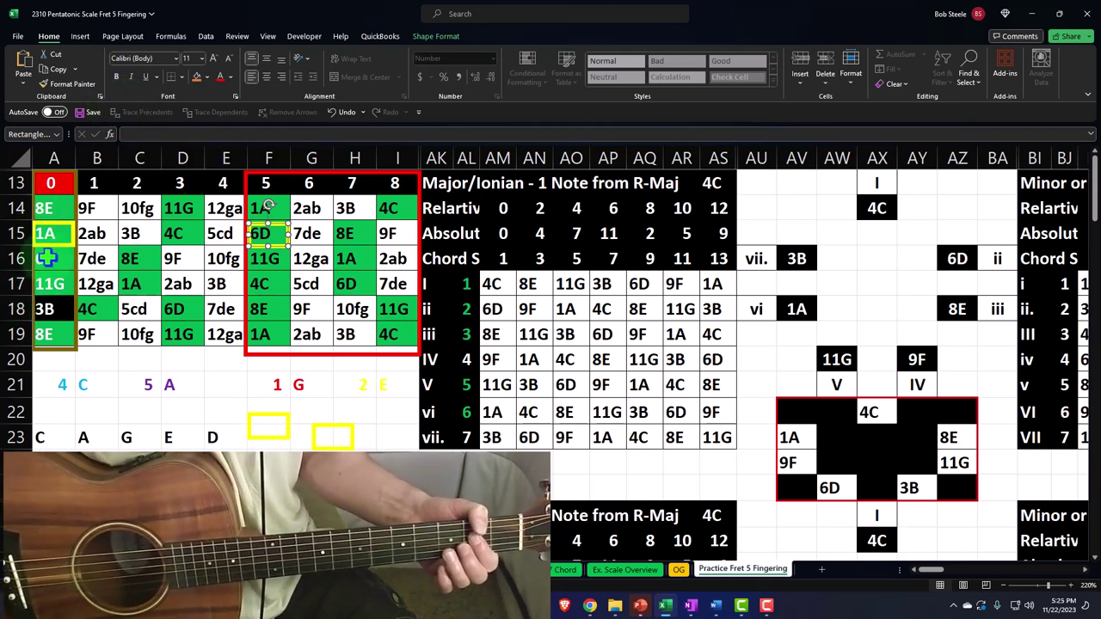
{"action": "left_click_drag", "start_coordinate": [54, 244], "coordinate": [140, 267]}
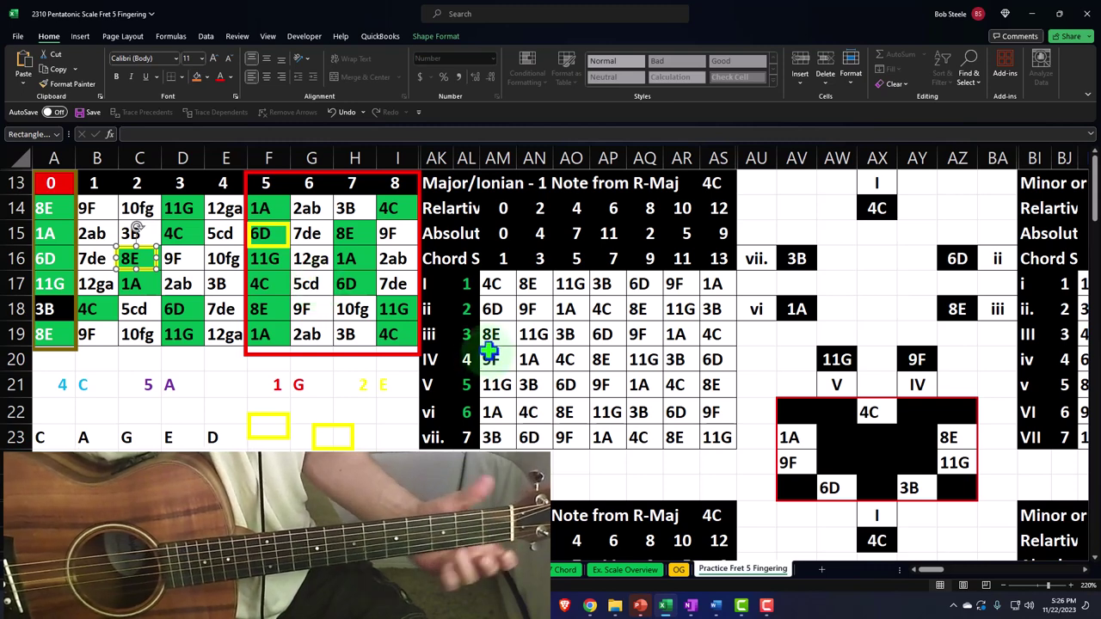
{"action": "left_click_drag", "start_coordinate": [267, 209], "coordinate": [389, 329]}
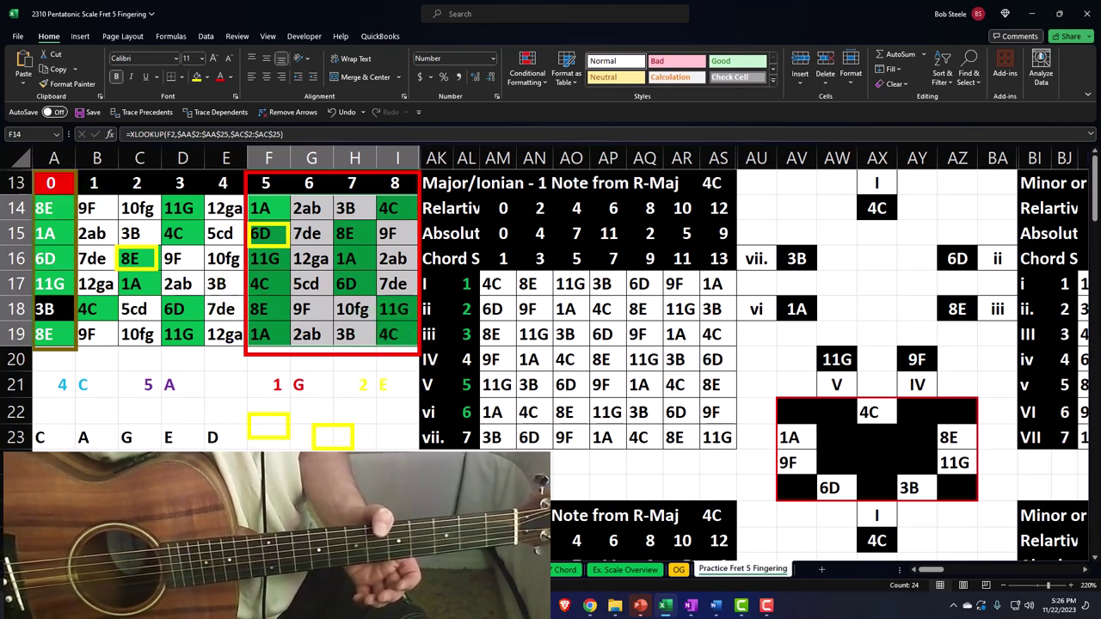
{"action": "left_click", "coordinate": [361, 276]}
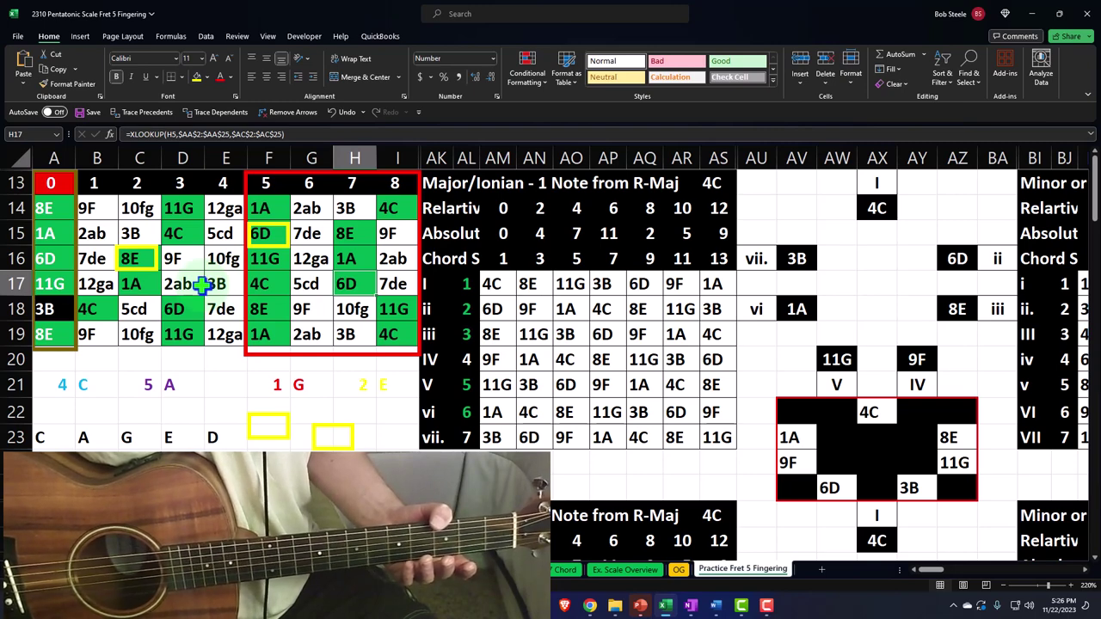
{"action": "scroll", "coordinate": [248, 351], "scroll_direction": "down", "scroll_amount": 5}
{"action": "scroll", "coordinate": [248, 351], "scroll_direction": "down", "scroll_amount": 8}
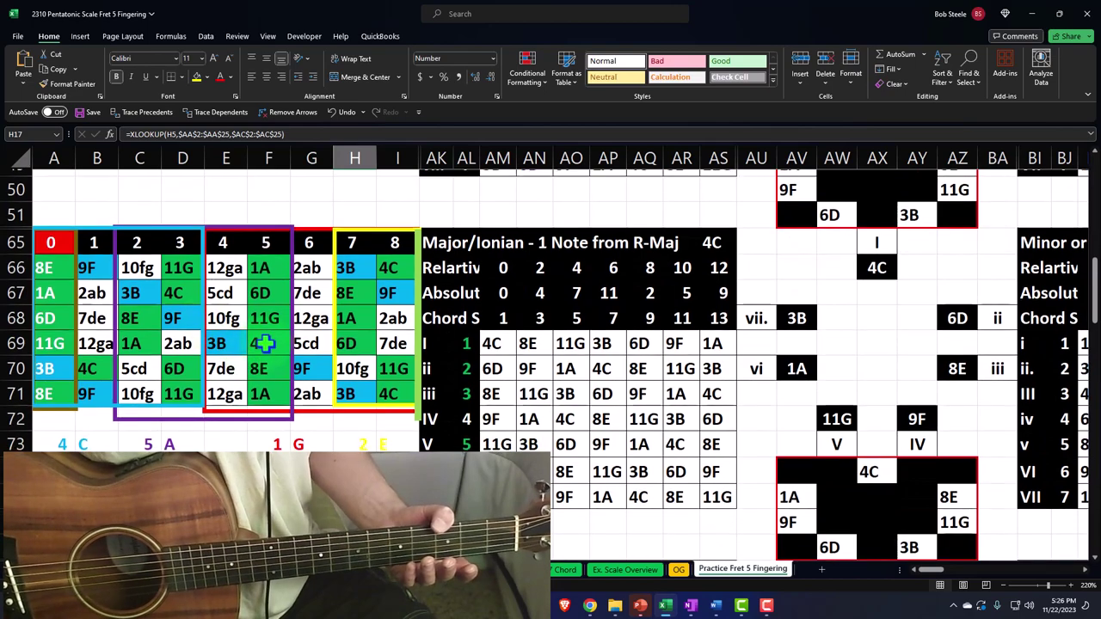
{"action": "scroll", "coordinate": [274, 343], "scroll_direction": "down", "scroll_amount": 8}
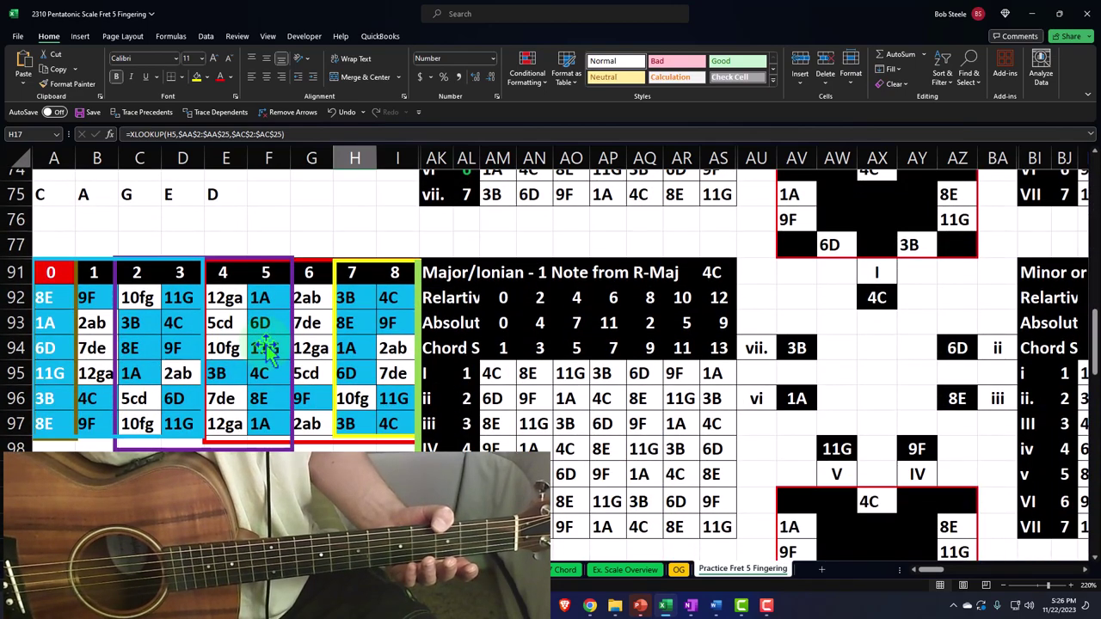
{"action": "scroll", "coordinate": [266, 346], "scroll_direction": "up", "scroll_amount": 7}
{"action": "scroll", "coordinate": [266, 344], "scroll_direction": "up", "scroll_amount": 9}
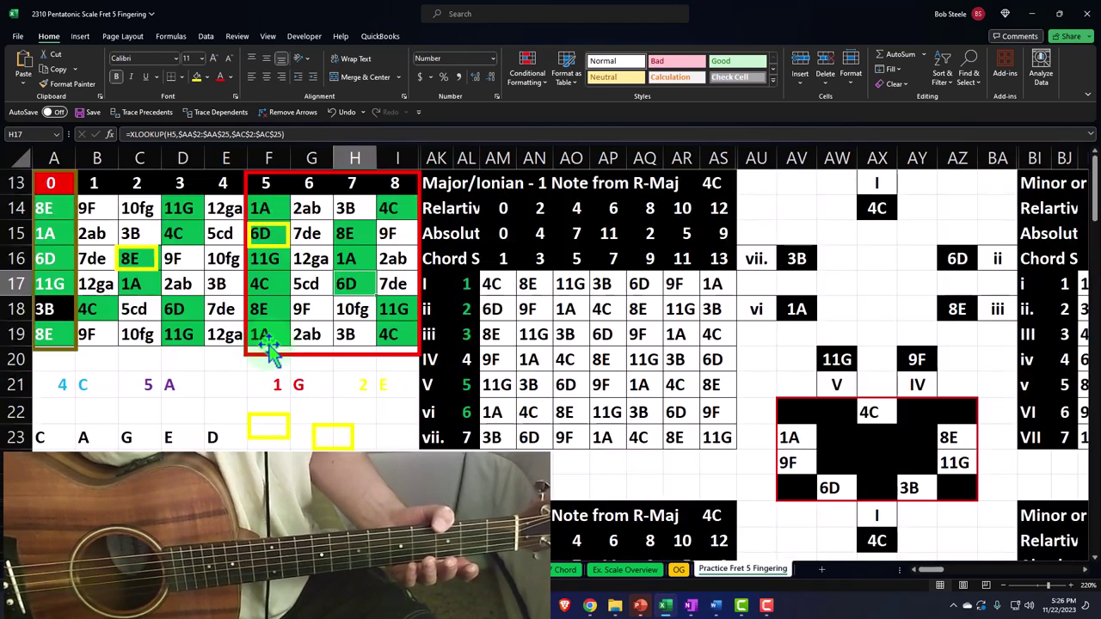